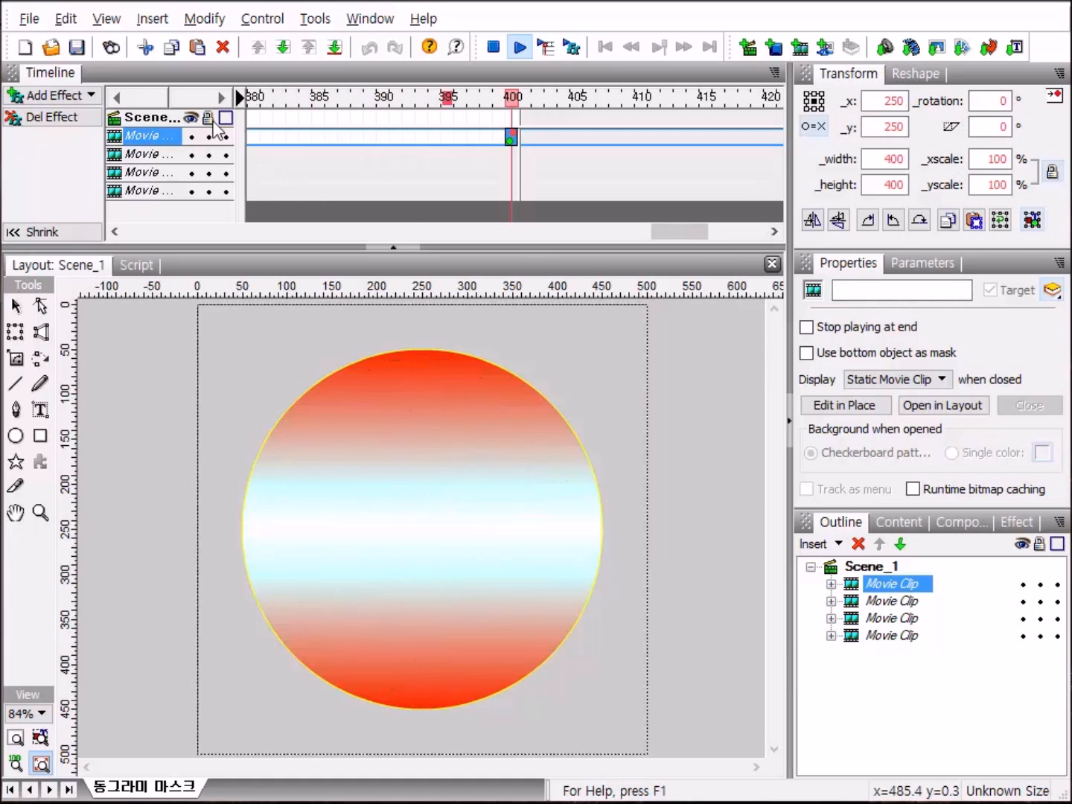
Create a new movie and restore the default panel layout.
click(25, 49)
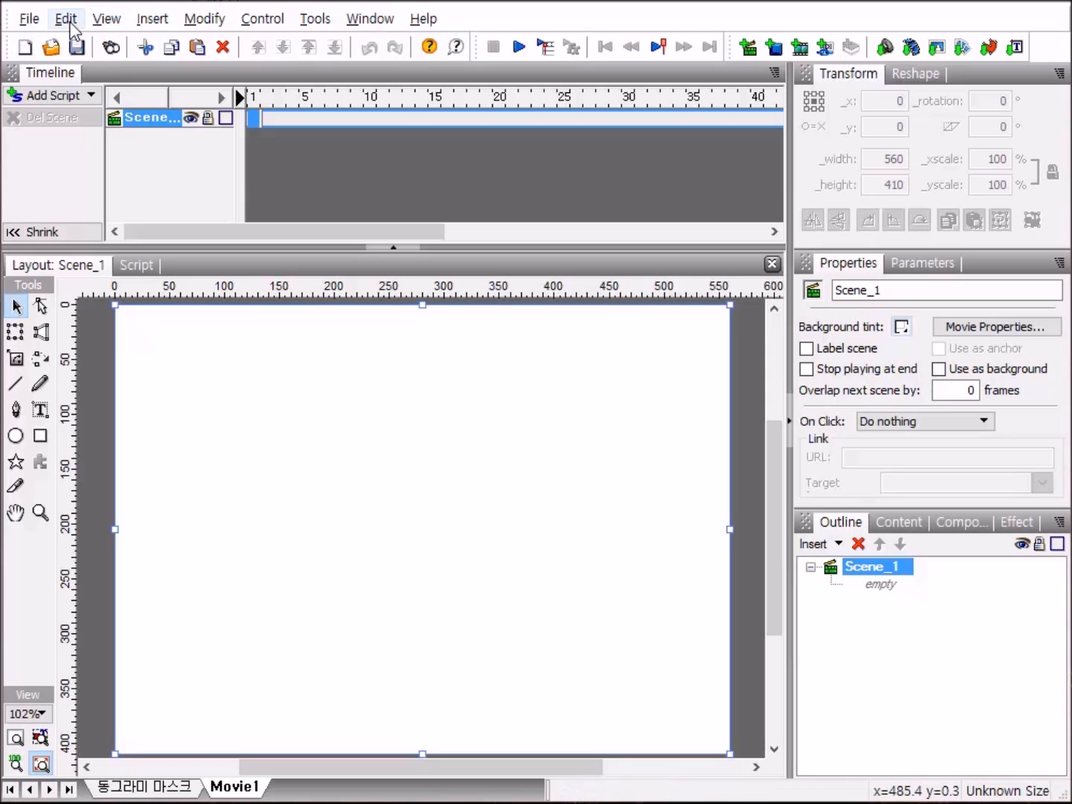
click(386, 23)
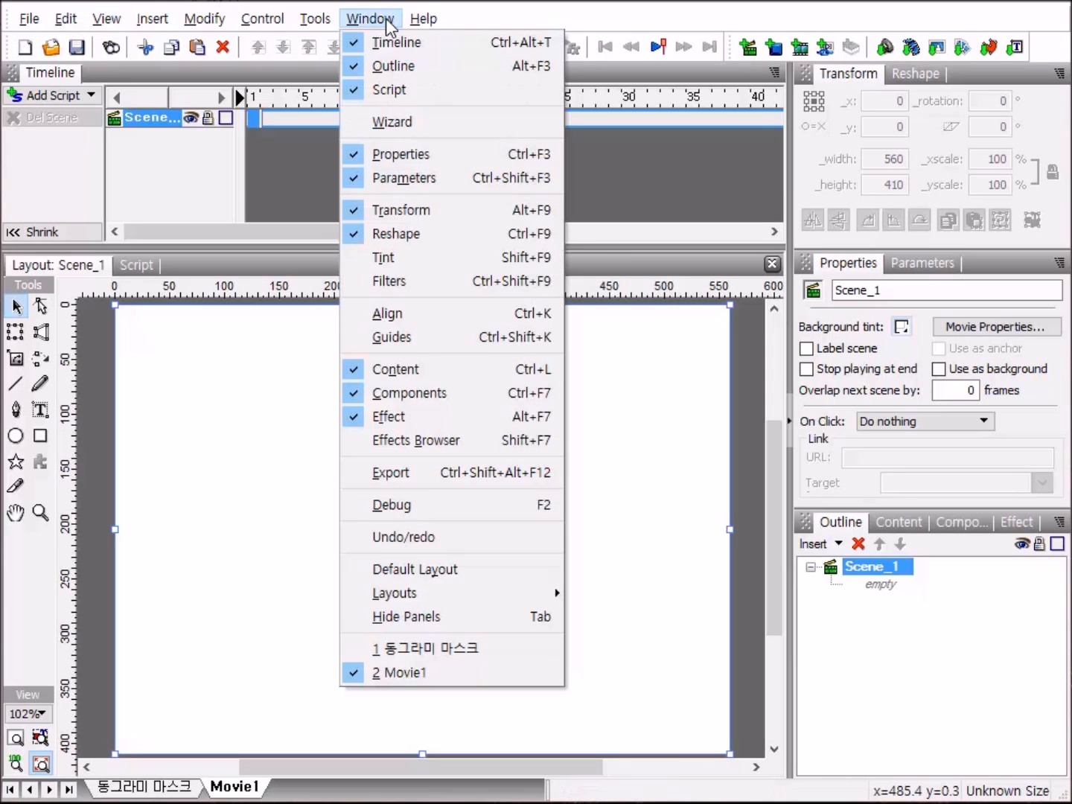
click(480, 580)
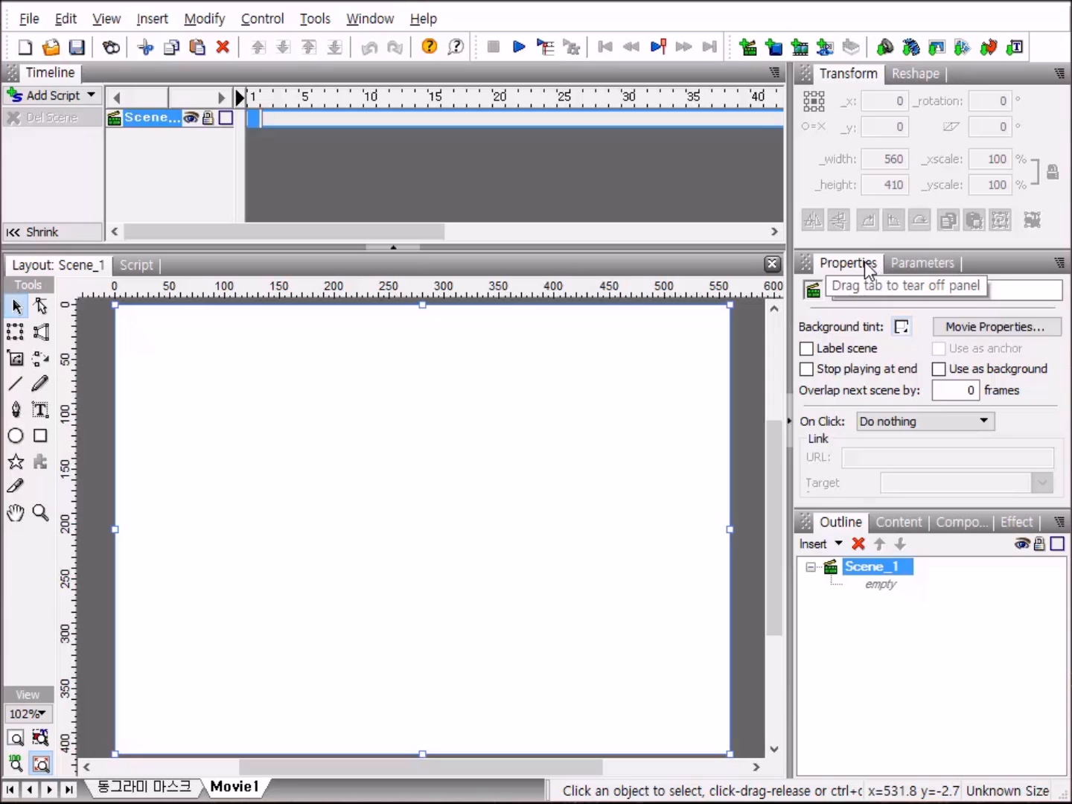
Set the movie size to 500 by 500 pixels with a light grey background and fit the scene in the view.
click(988, 327)
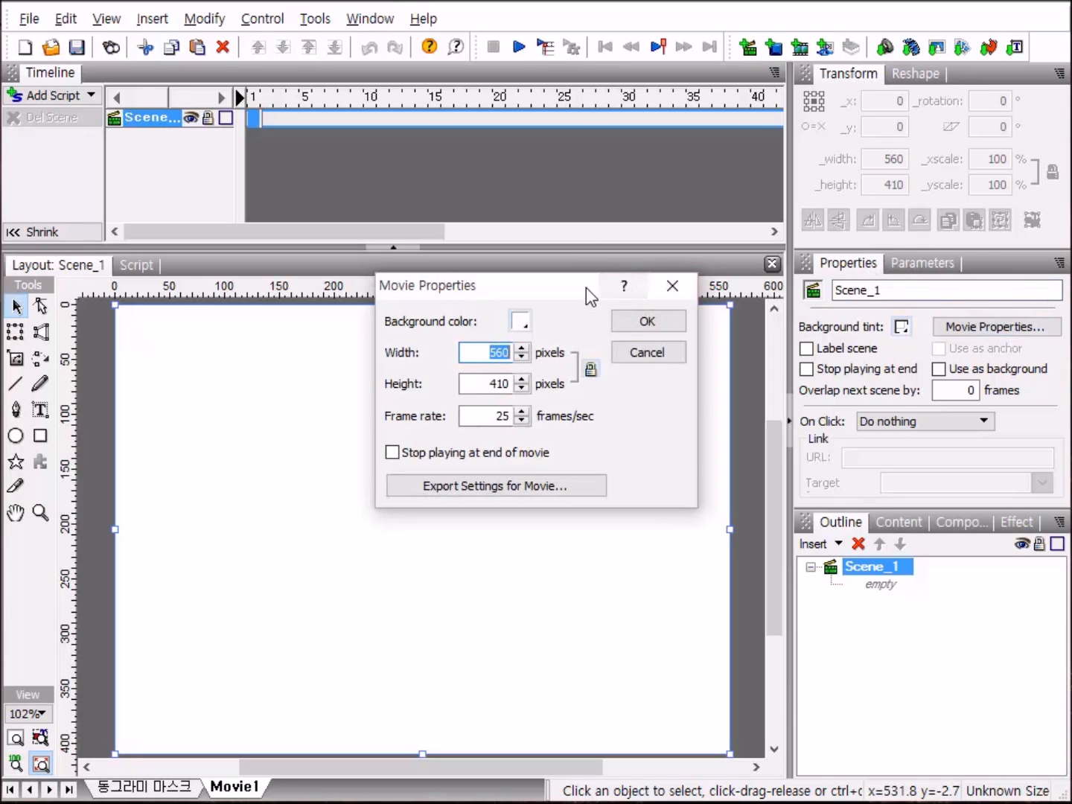
drag(584, 287, 504, 298)
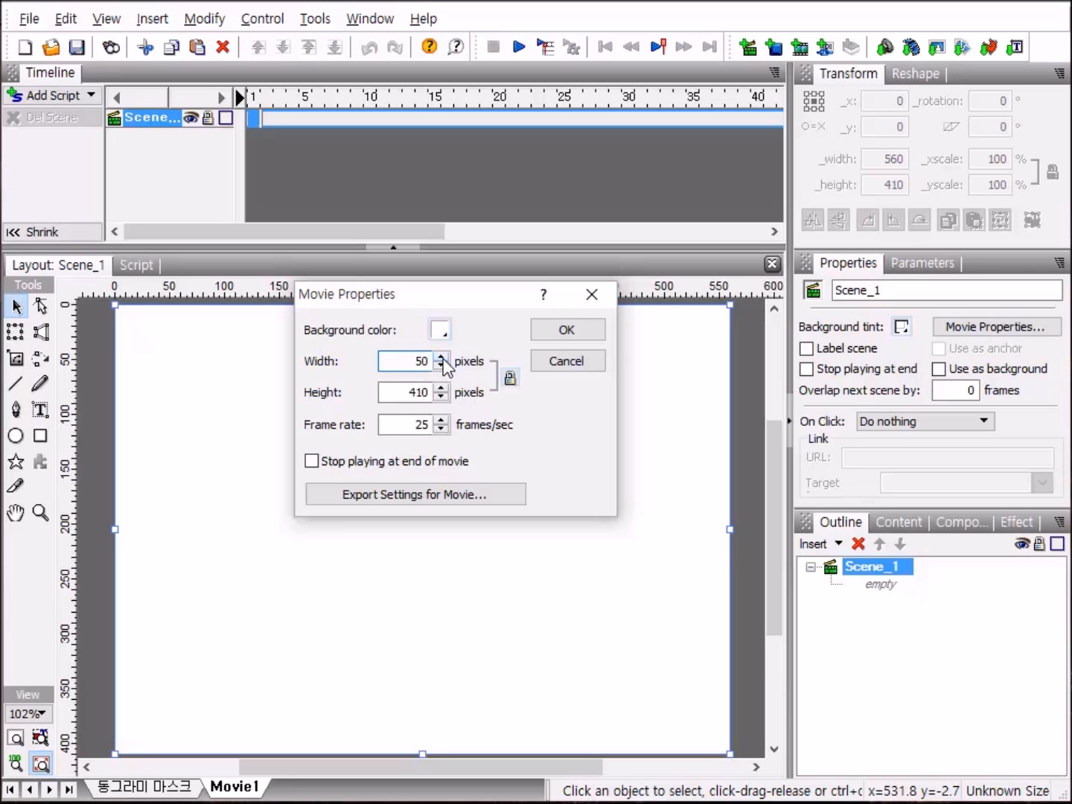
key(Tab)
text(500)
click(440, 331)
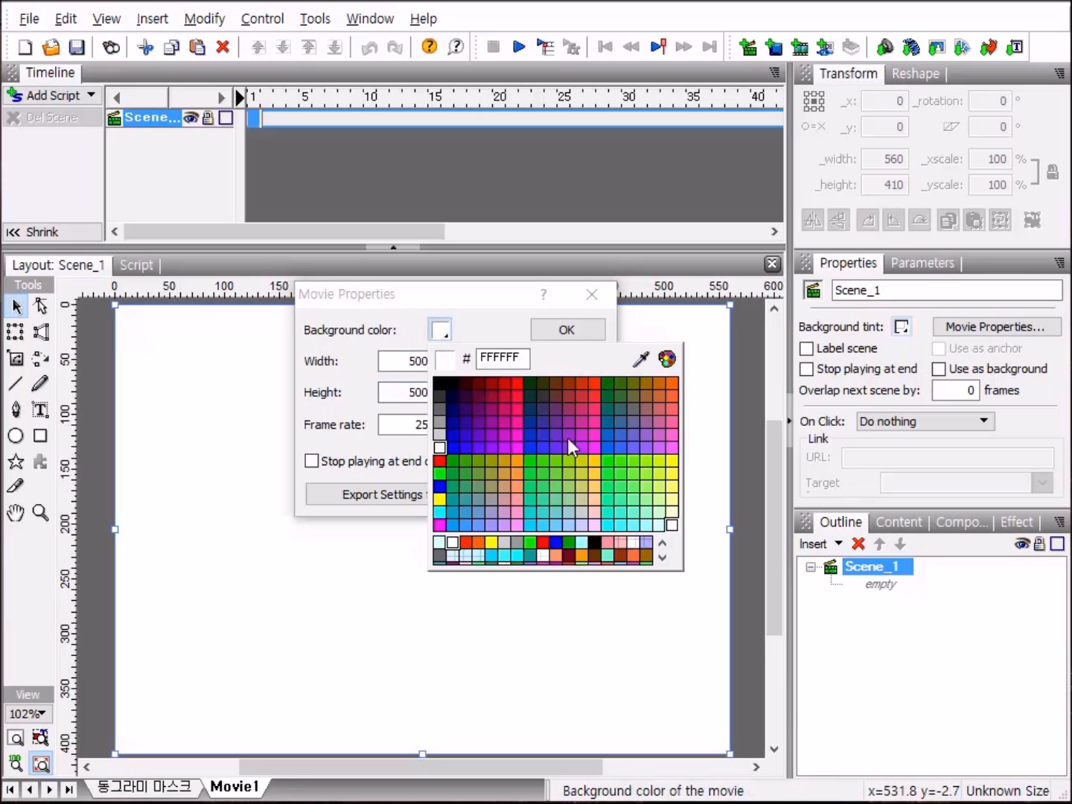
click(439, 434)
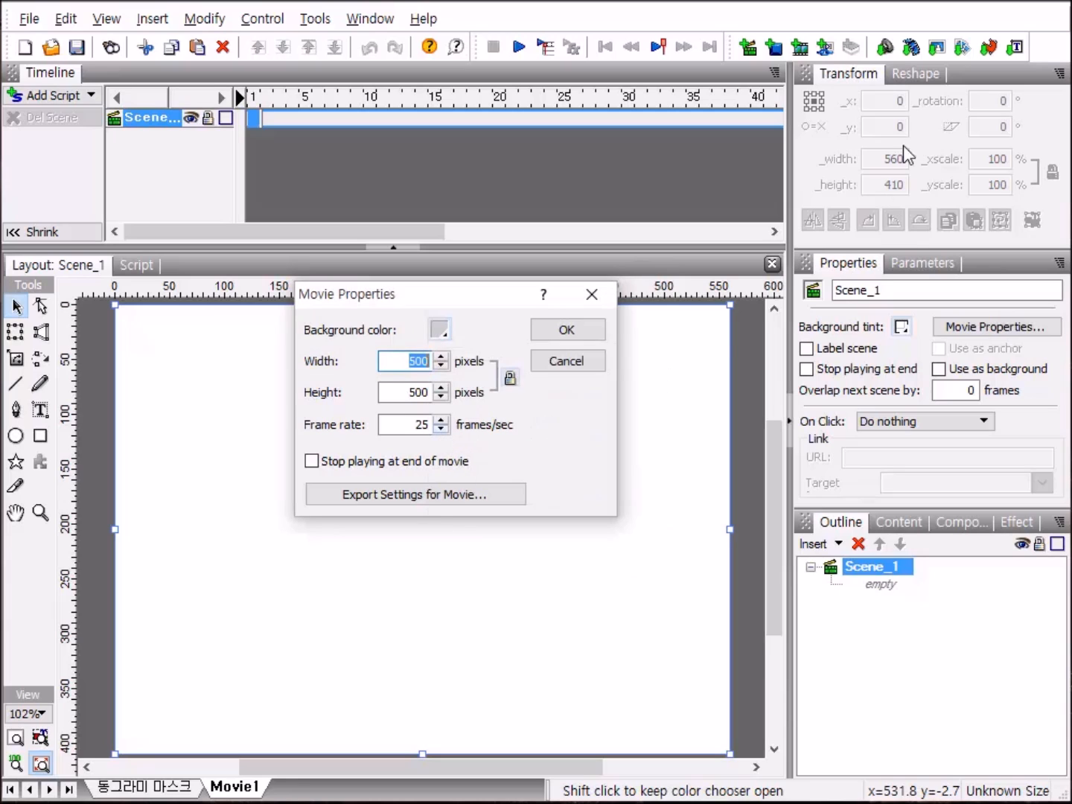
click(585, 334)
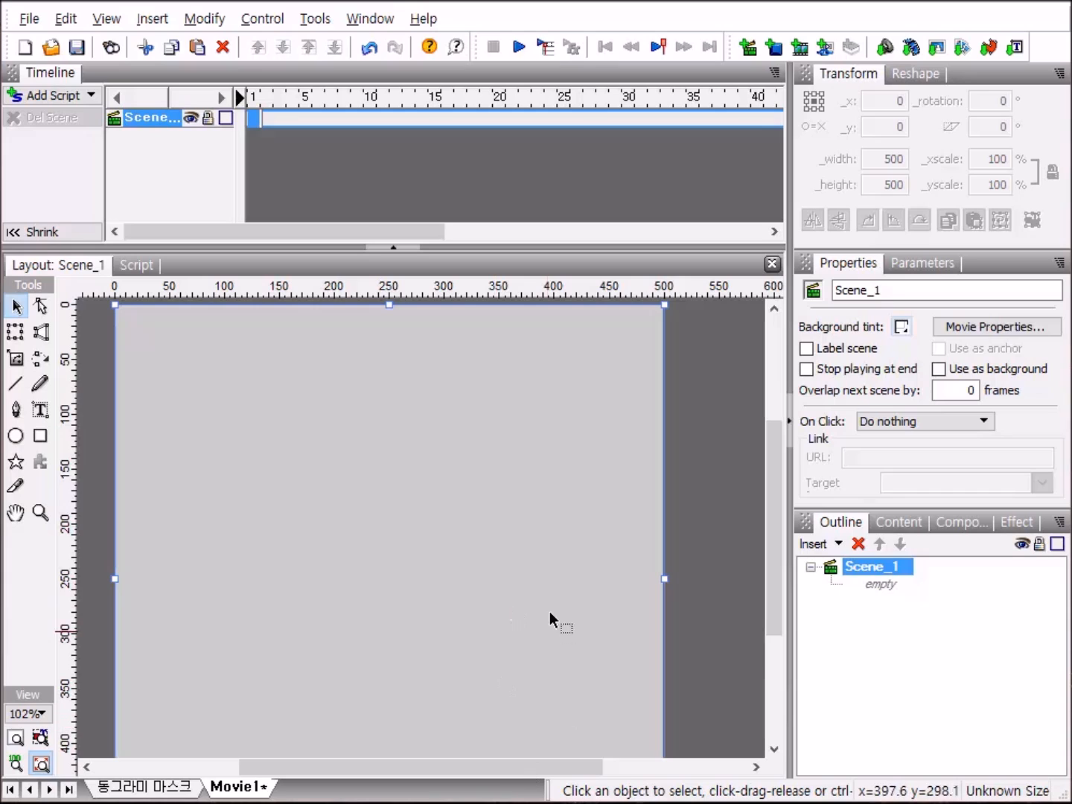
click(17, 739)
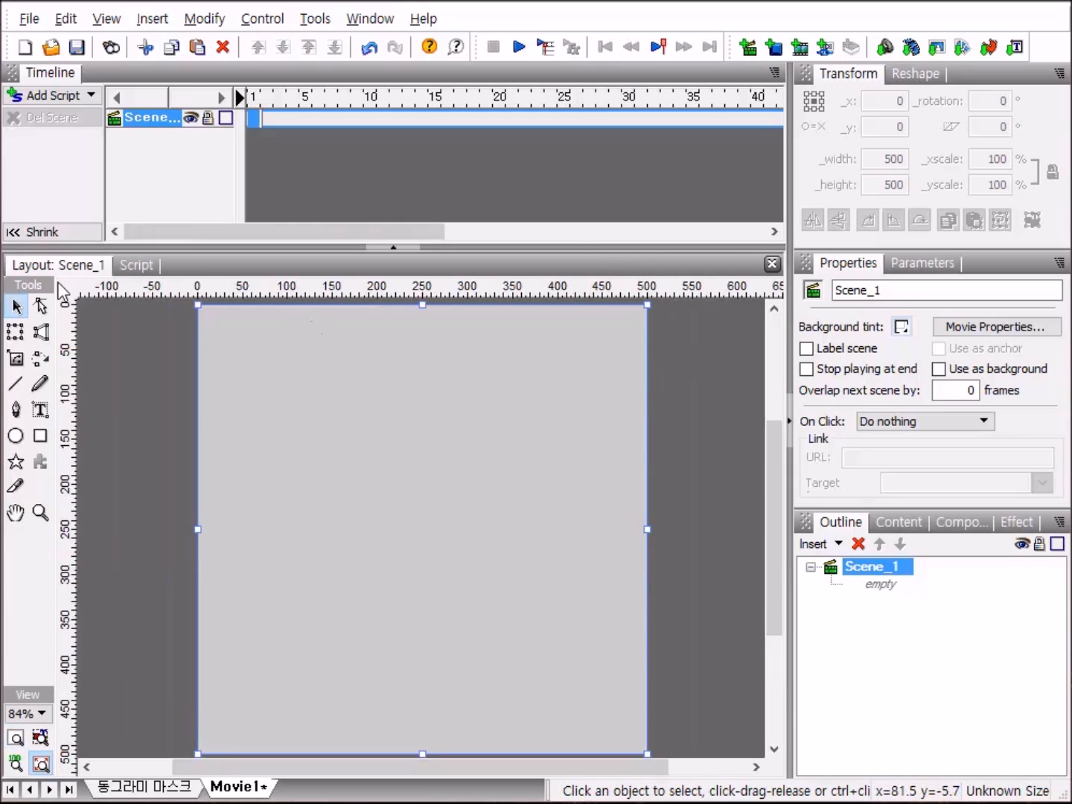
Draw an ellipse about 289 by 307 pixels on the scene and position it at x 250, y 250.
click(16, 439)
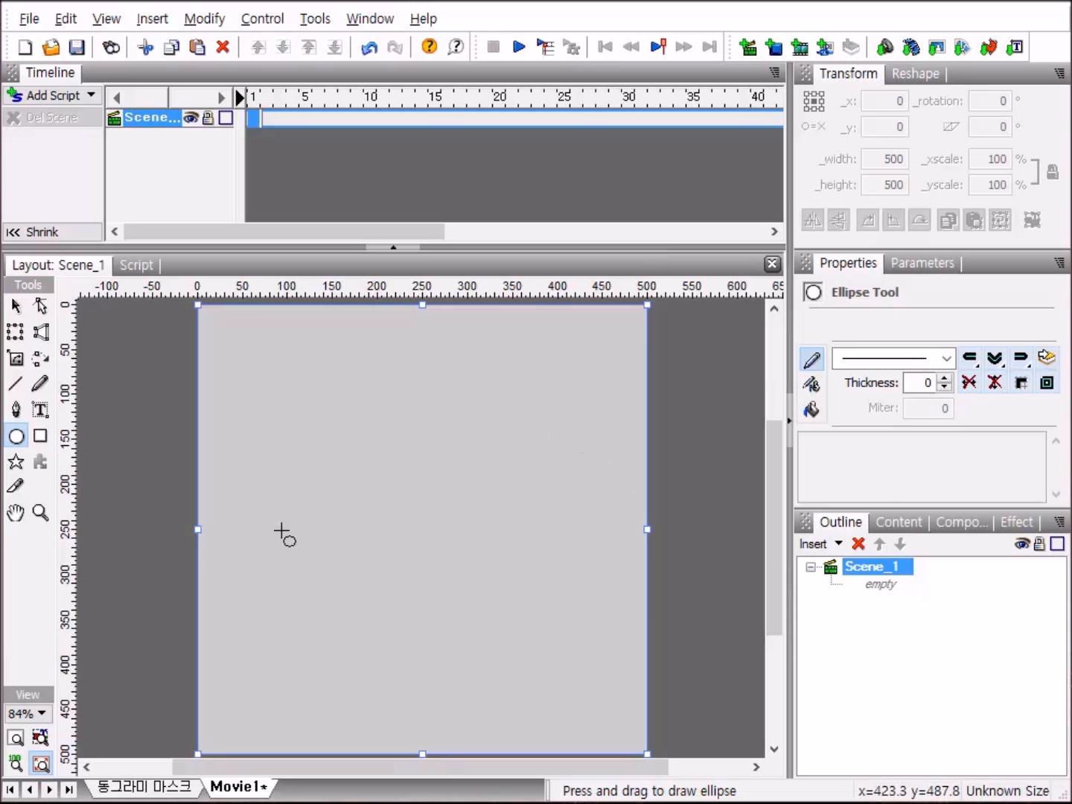
drag(279, 399, 543, 680)
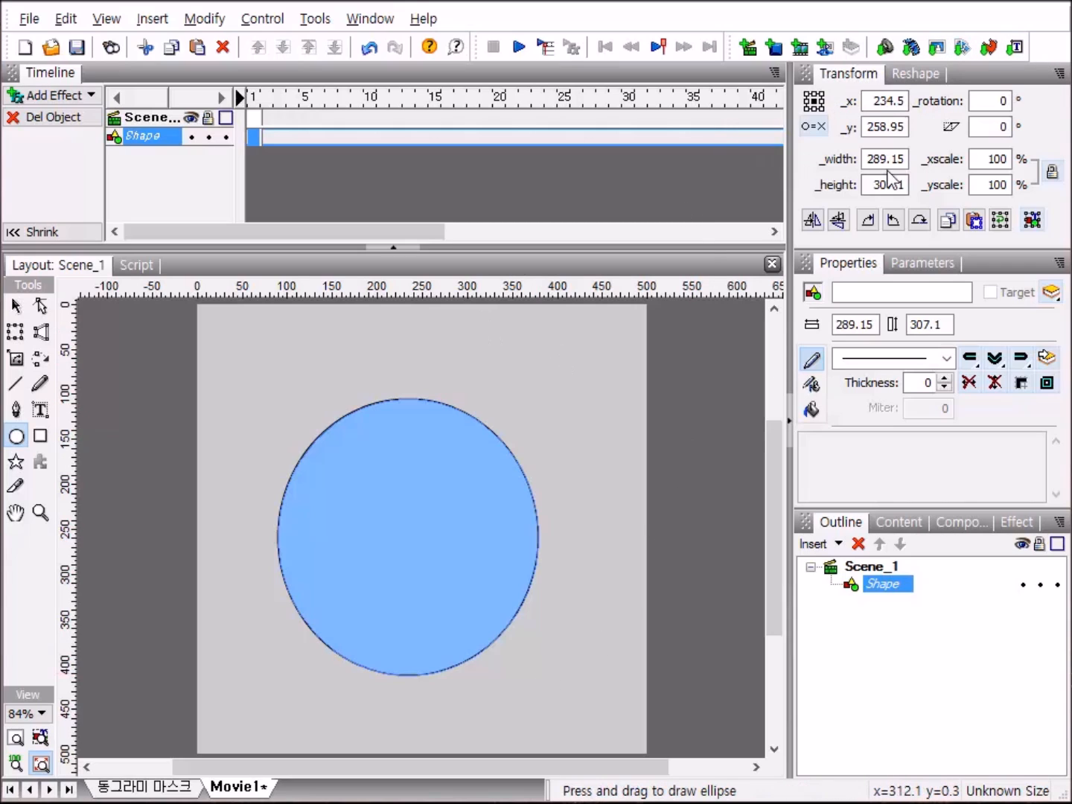
click(815, 129)
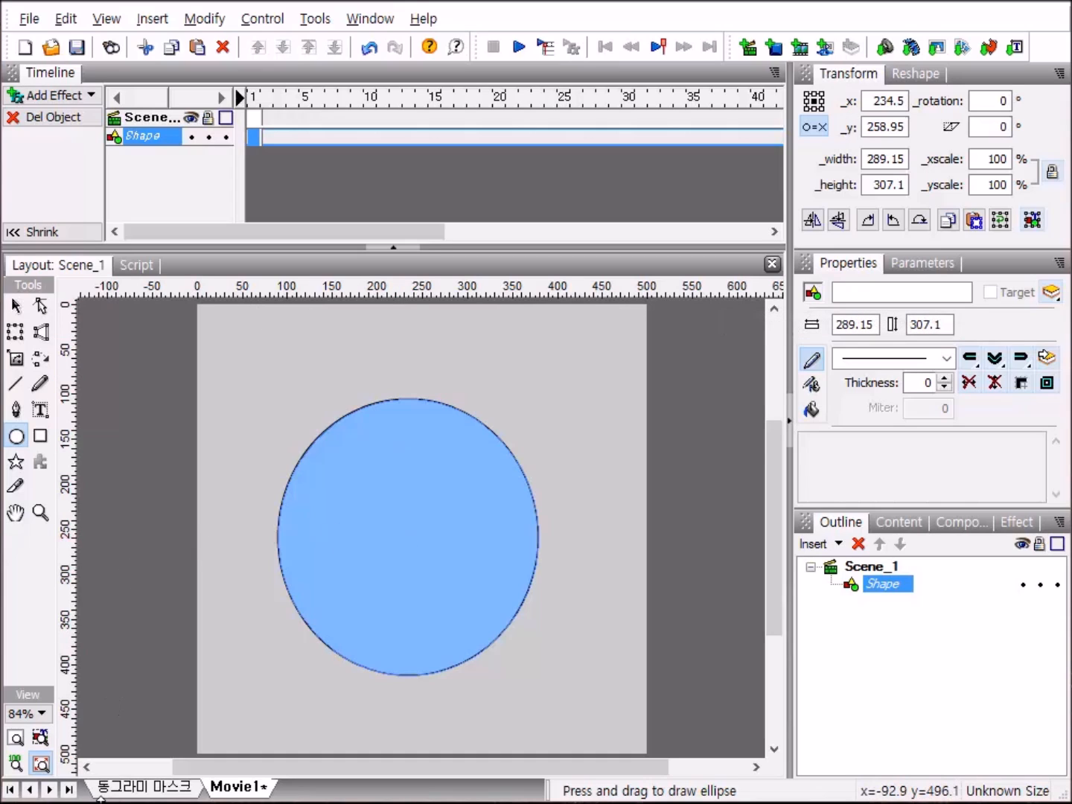
click(905, 101)
key(BackSpace)
key(BackSpace)
key(BackSpace)
key(BackSpace)
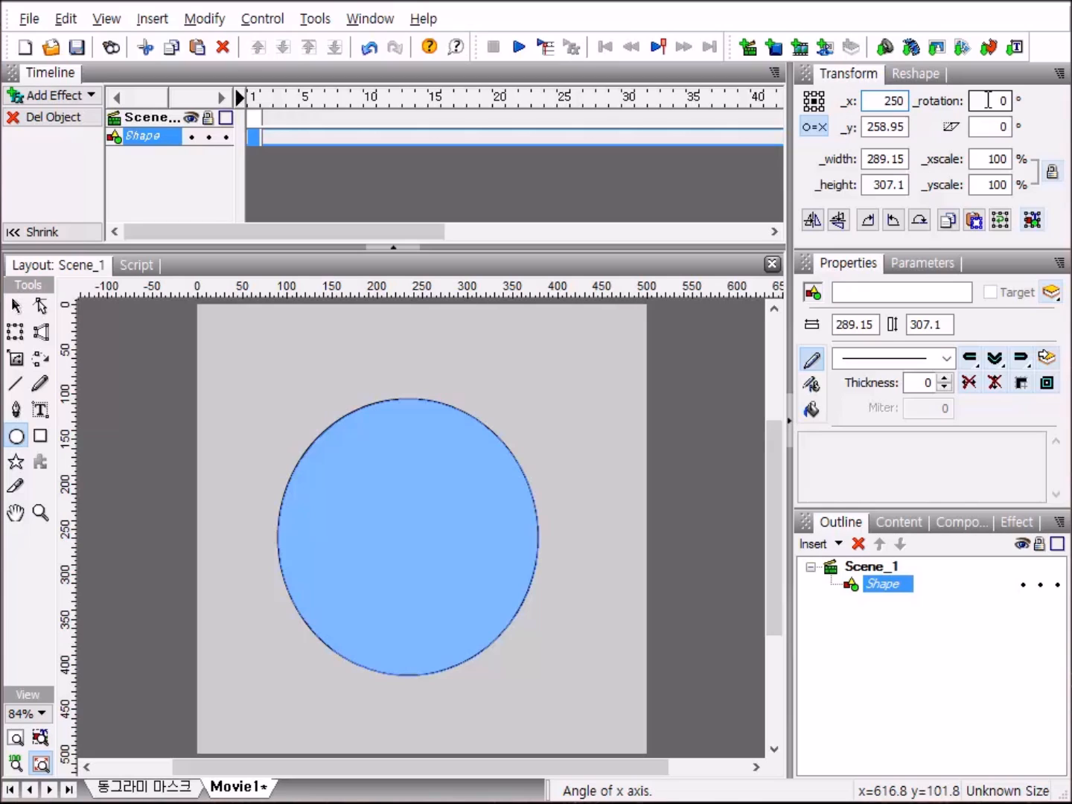
key(Tab)
text(25)
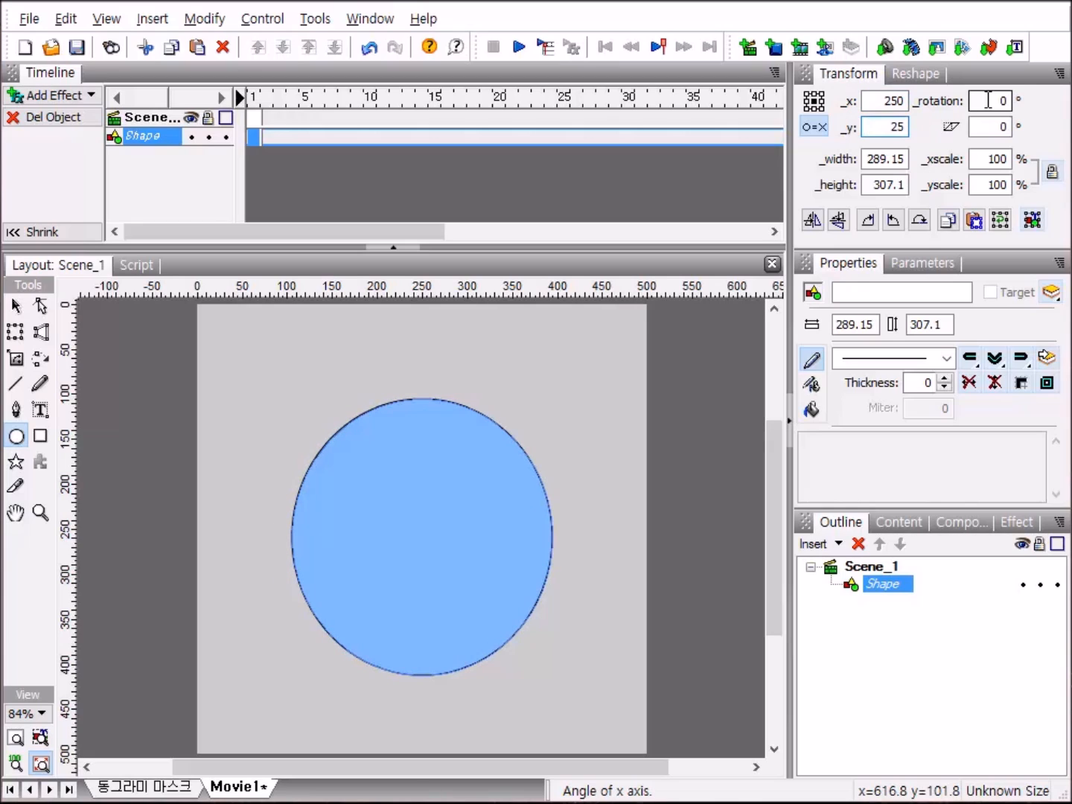
key(Tab)
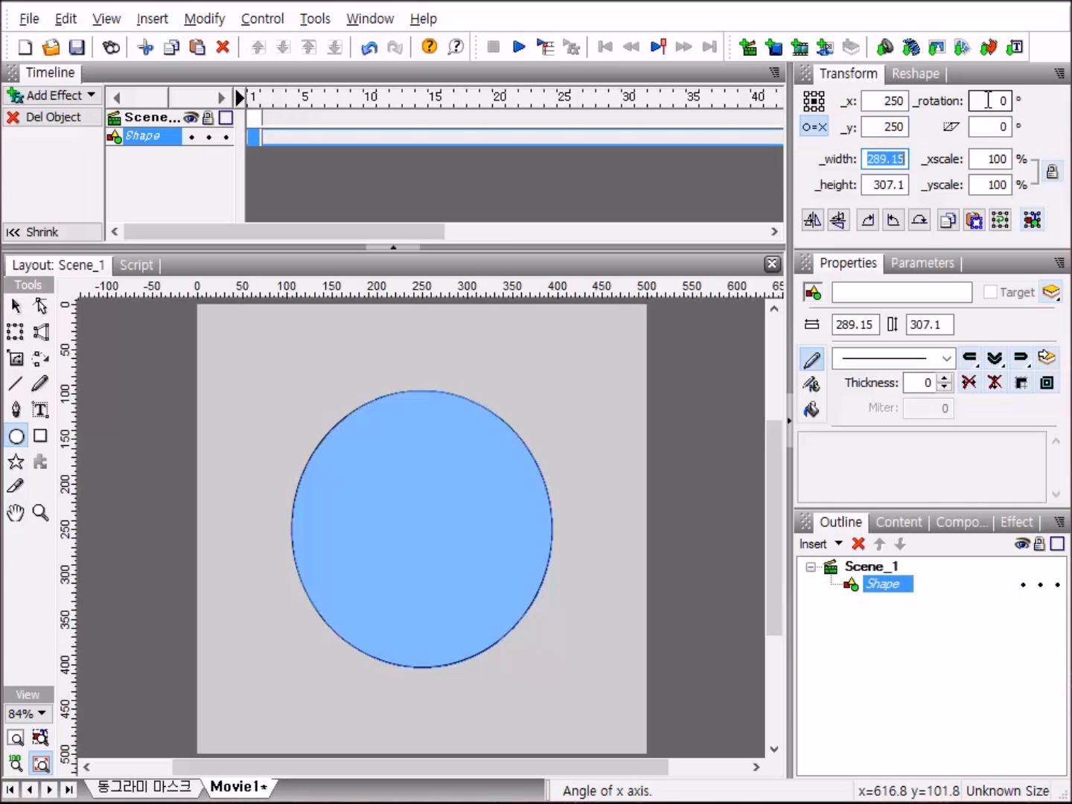
Resize the ellipse to a circle with a width and height of 400.
text(400)
key(Tab)
text(4)
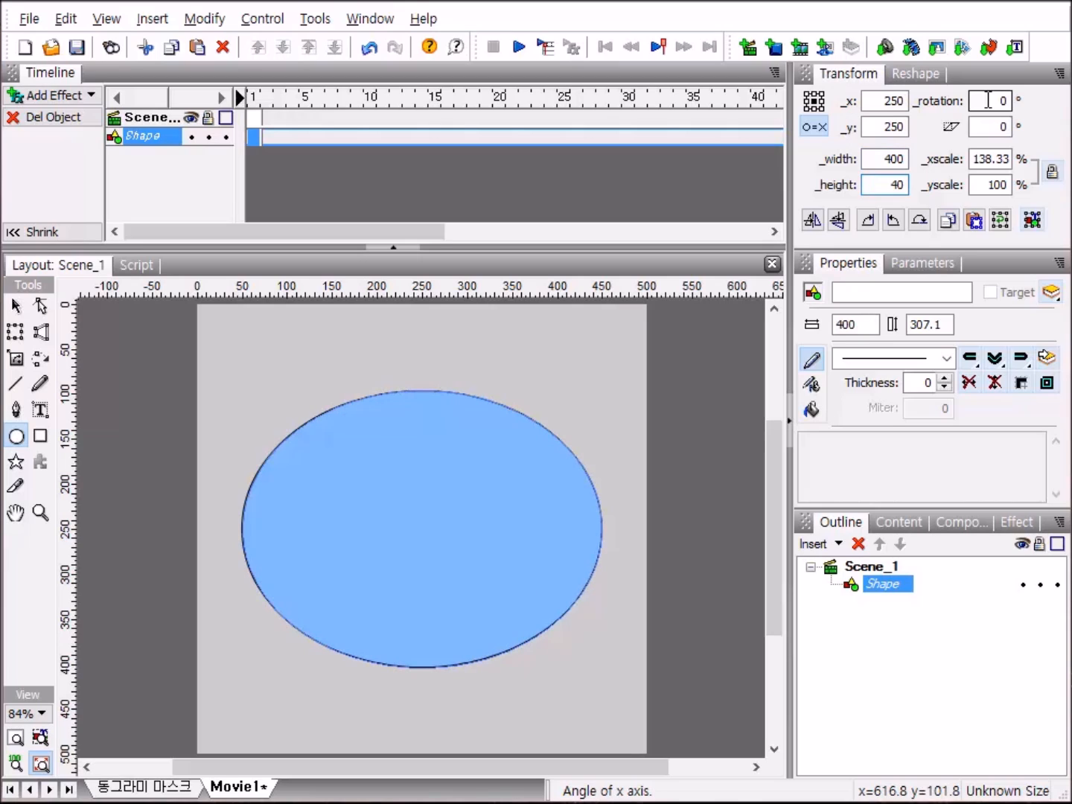
text(00)
key(Tab)
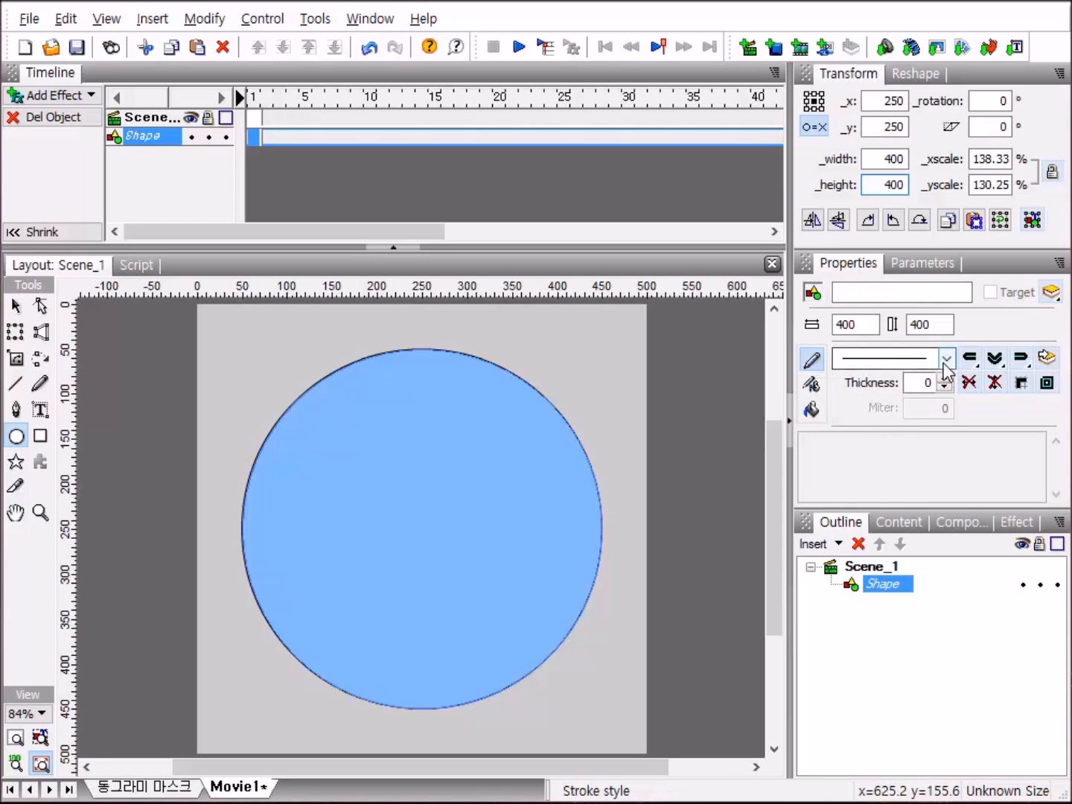
Give the circle a stroke thickness of 1 and a solid yellow stroke color.
click(936, 382)
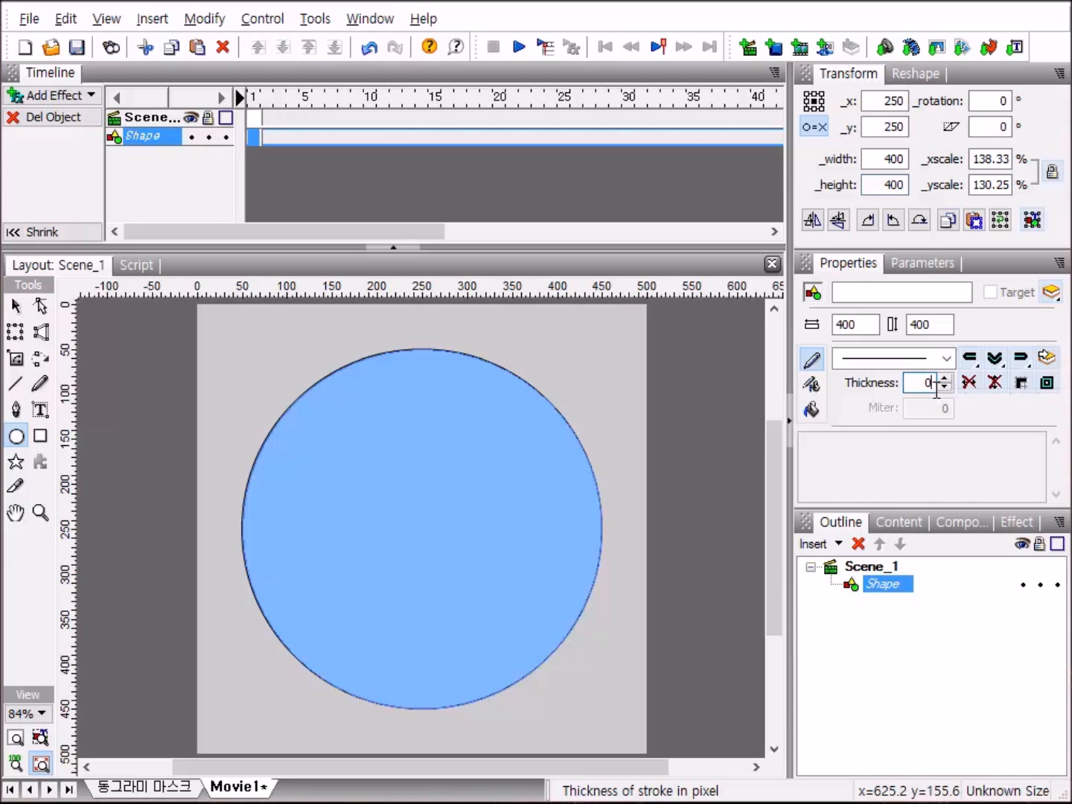
key(BackSpace)
text(1)
click(813, 384)
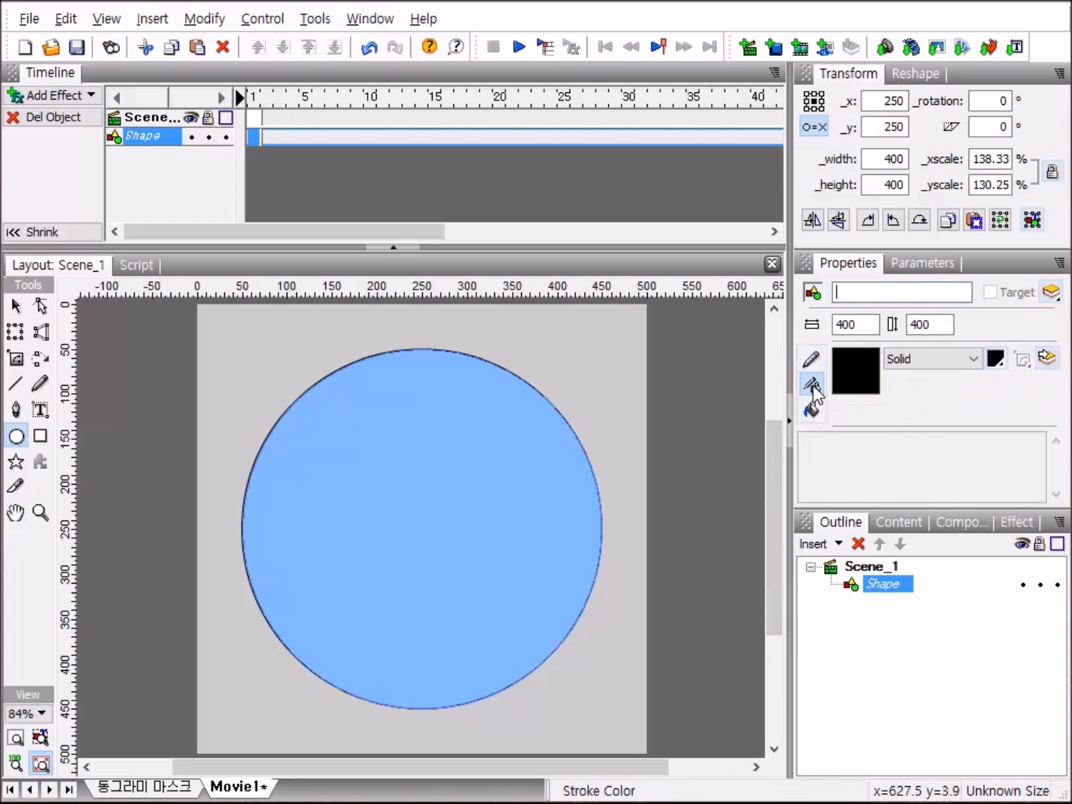
click(997, 360)
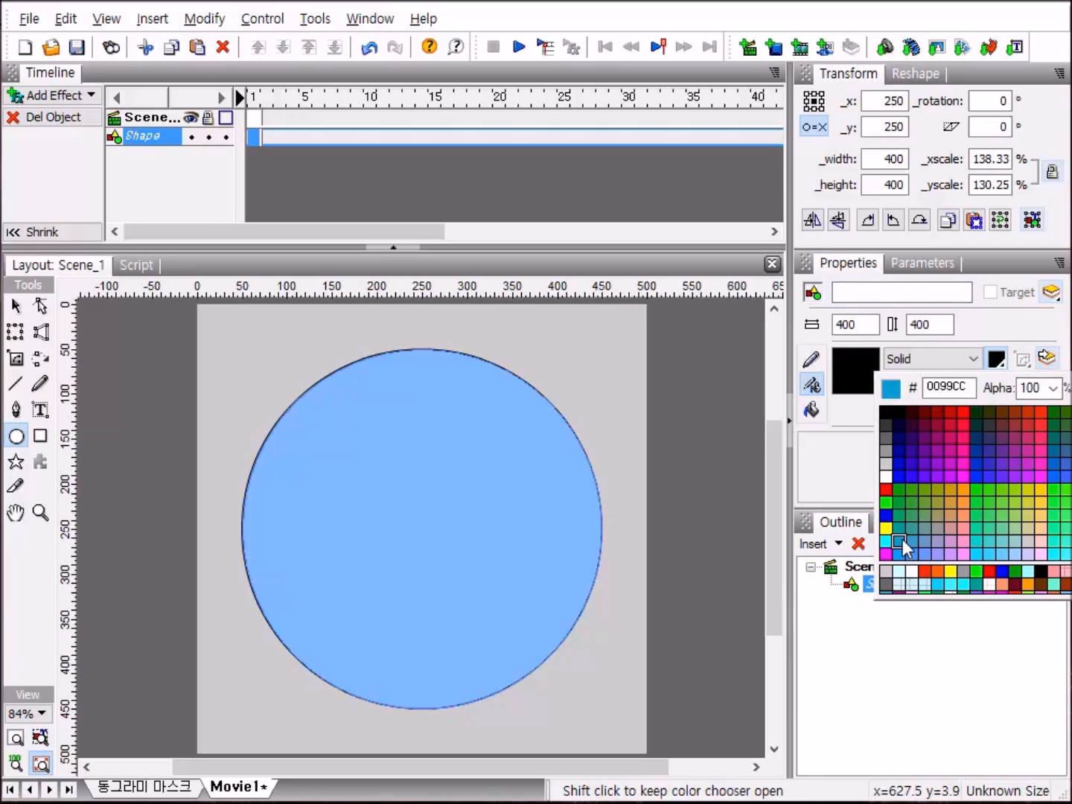
click(887, 529)
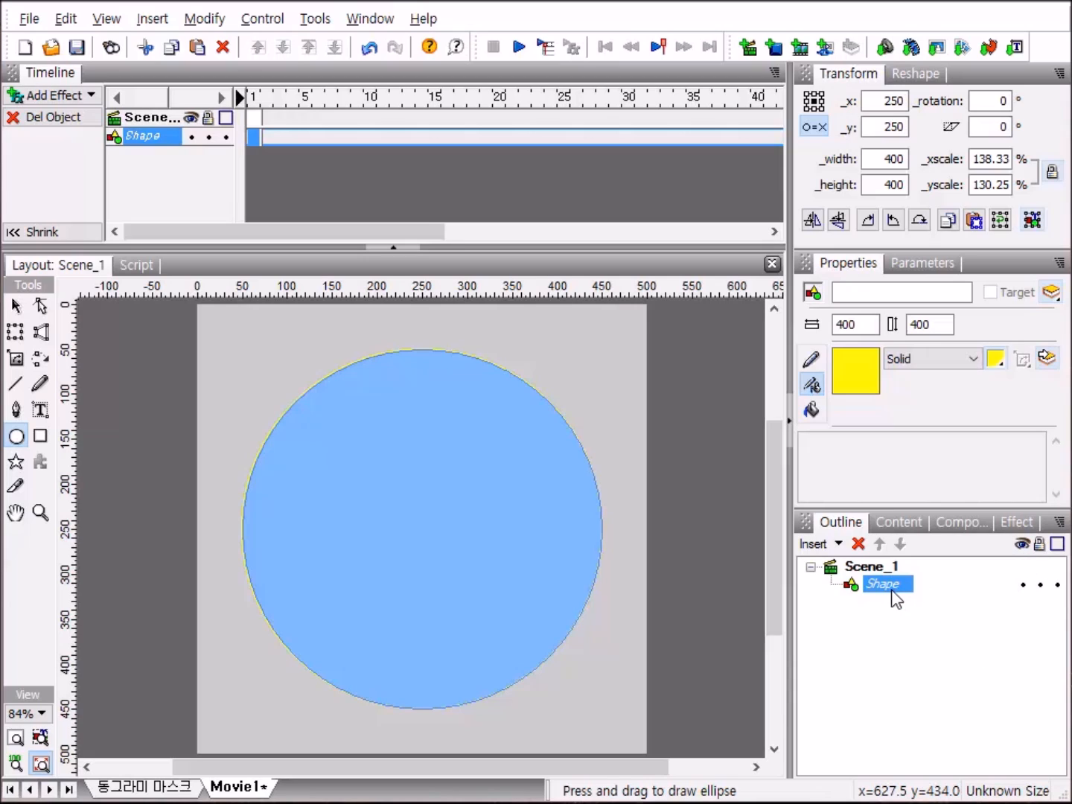
Duplicate the circle twice in place to get three stacked shapes.
click(15, 305)
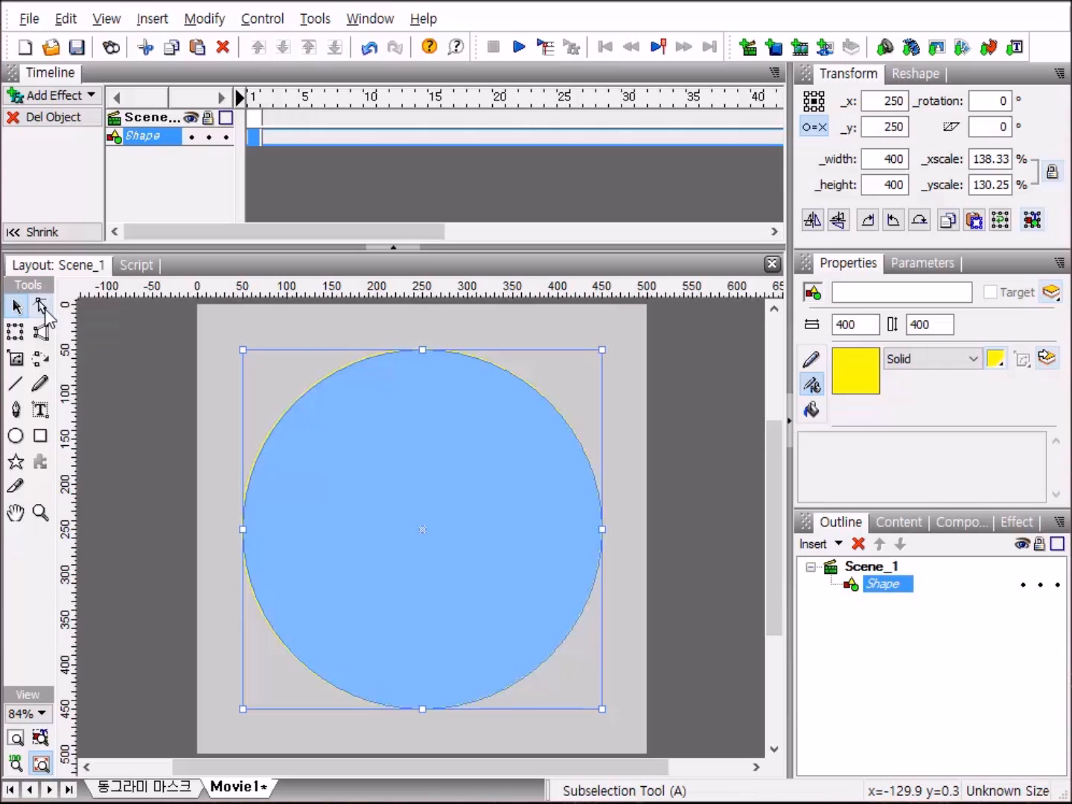
key(ctrl+d)
key(ctrl+d)
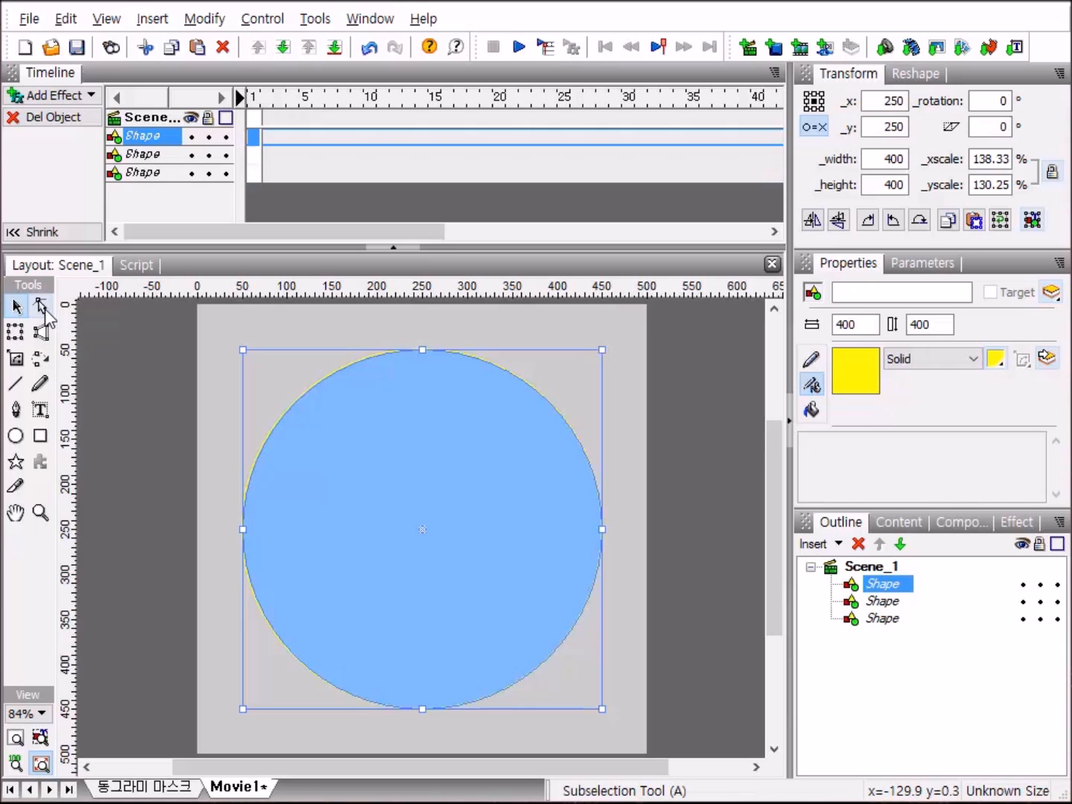
key(v)
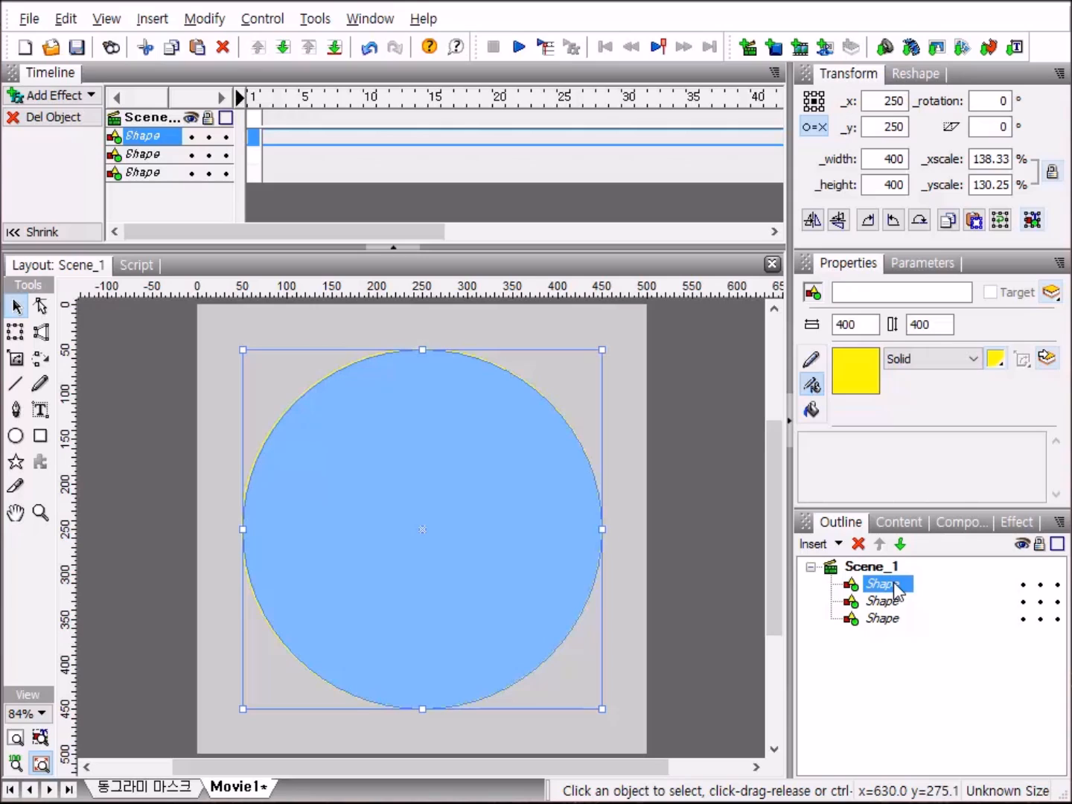
Name the topmost circle shape 샷다.
click(875, 292)
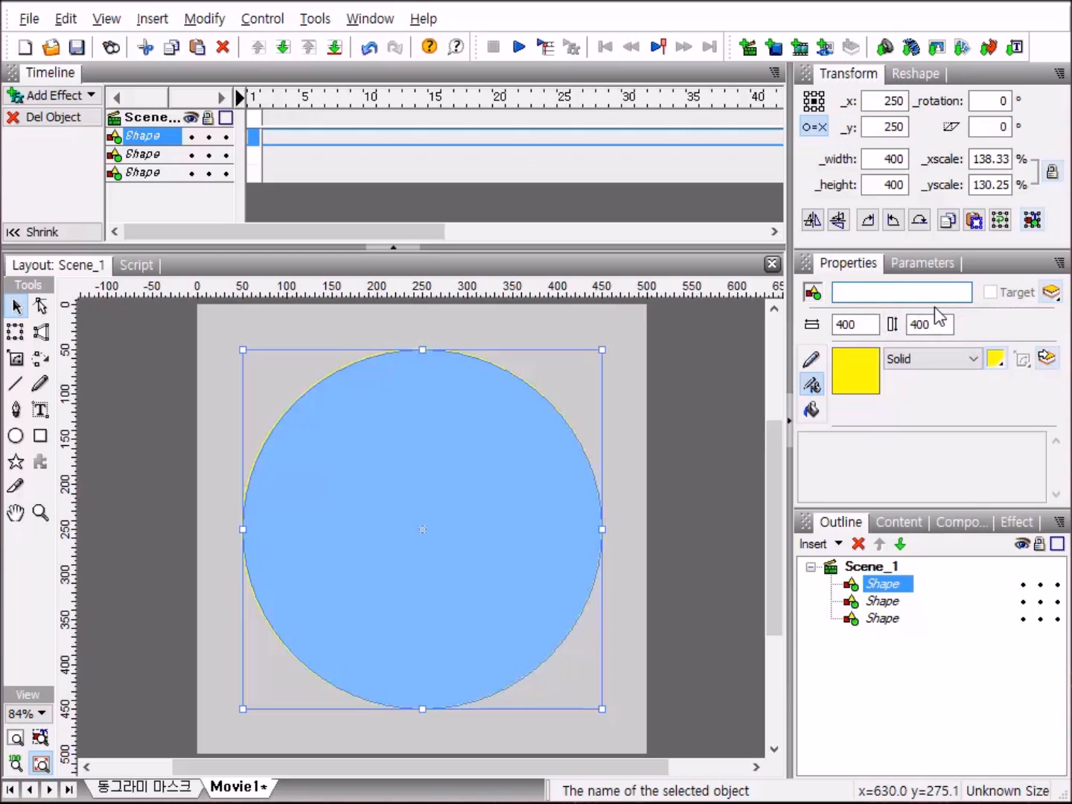
text(사)
key(BackSpace)
text(ㅑㄷ)
text(ㅏ)
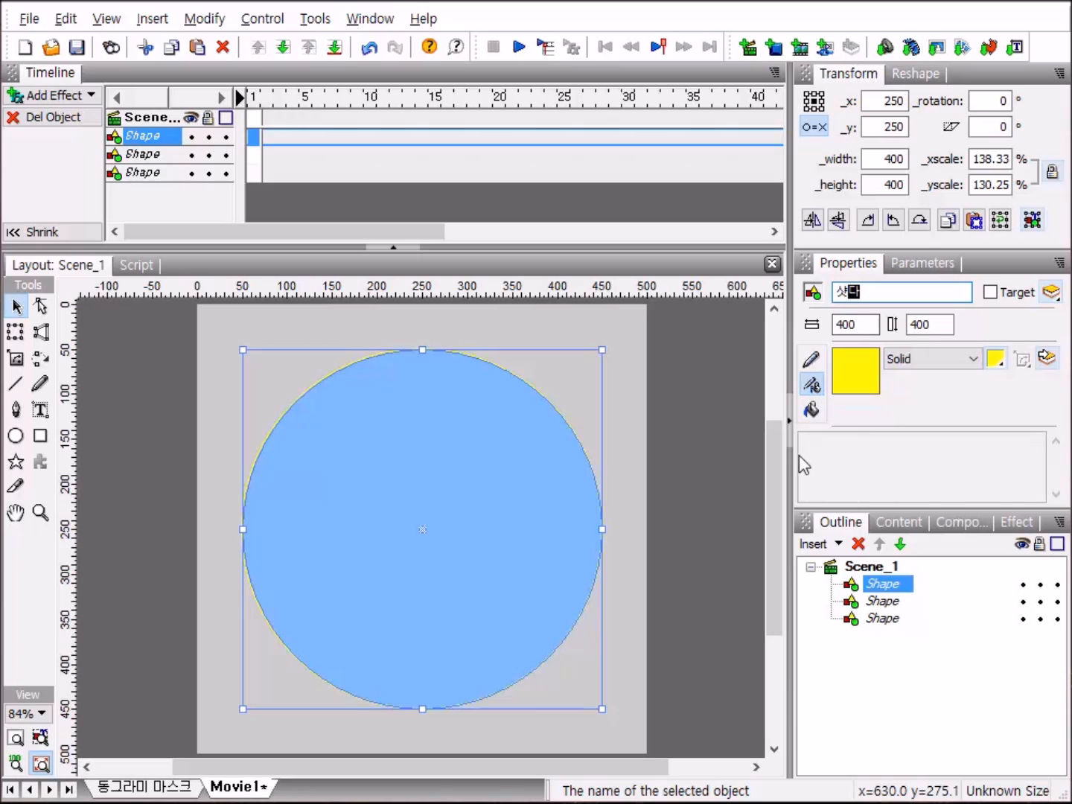
Change the fill of the 샷다 shape from solid to a linear gradient.
click(814, 413)
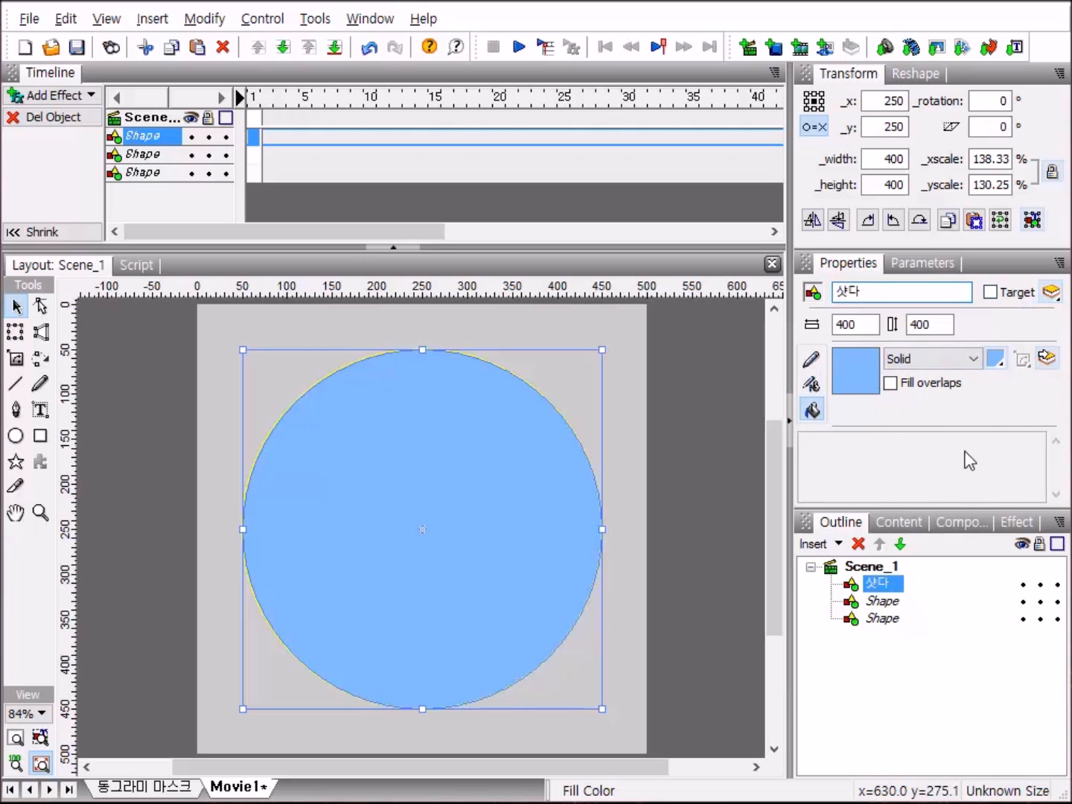
click(974, 360)
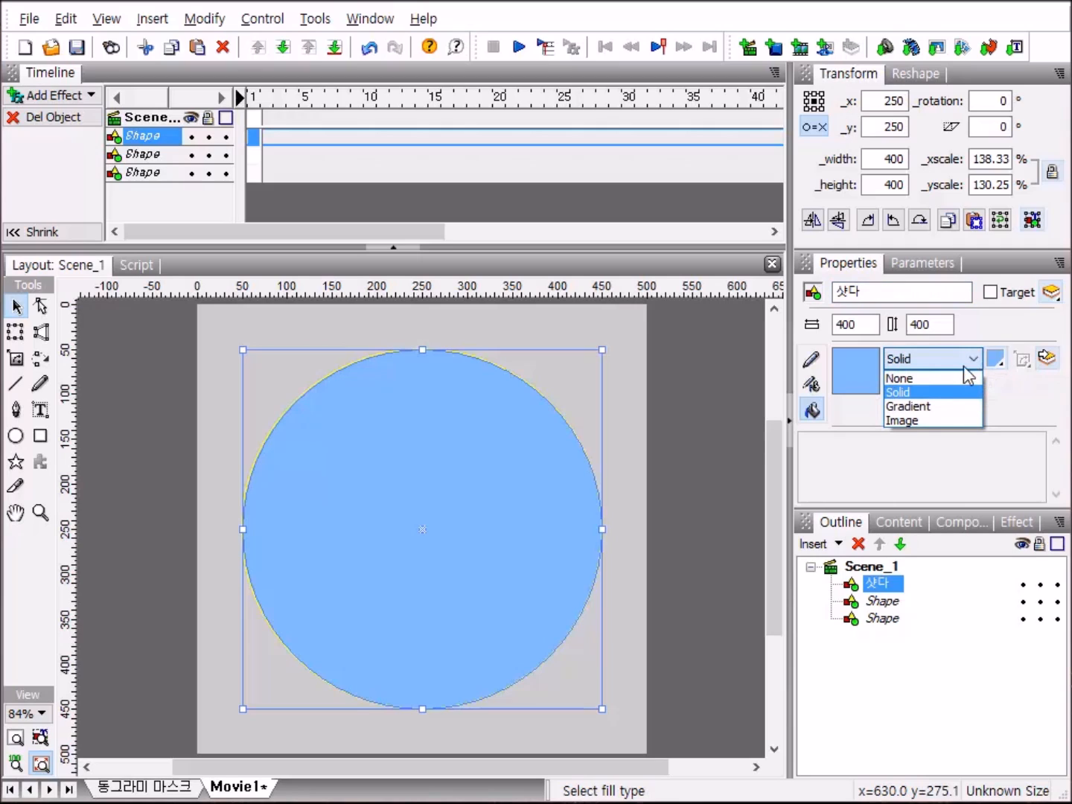
click(946, 405)
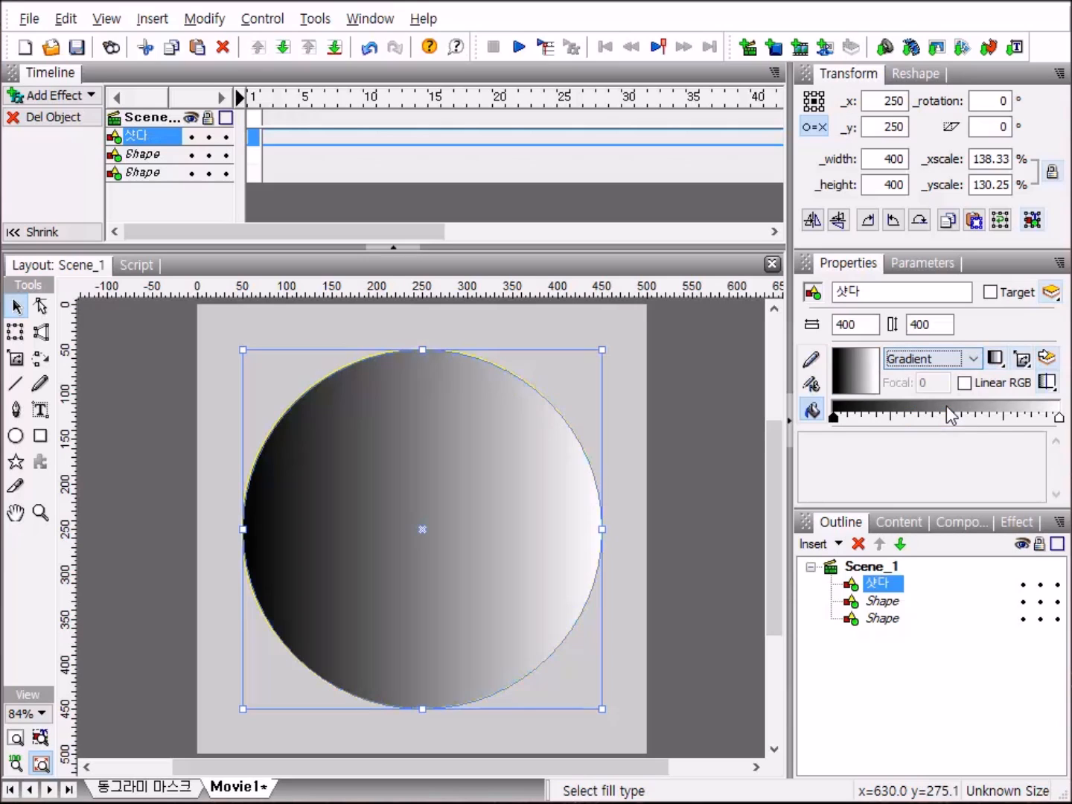
click(1002, 359)
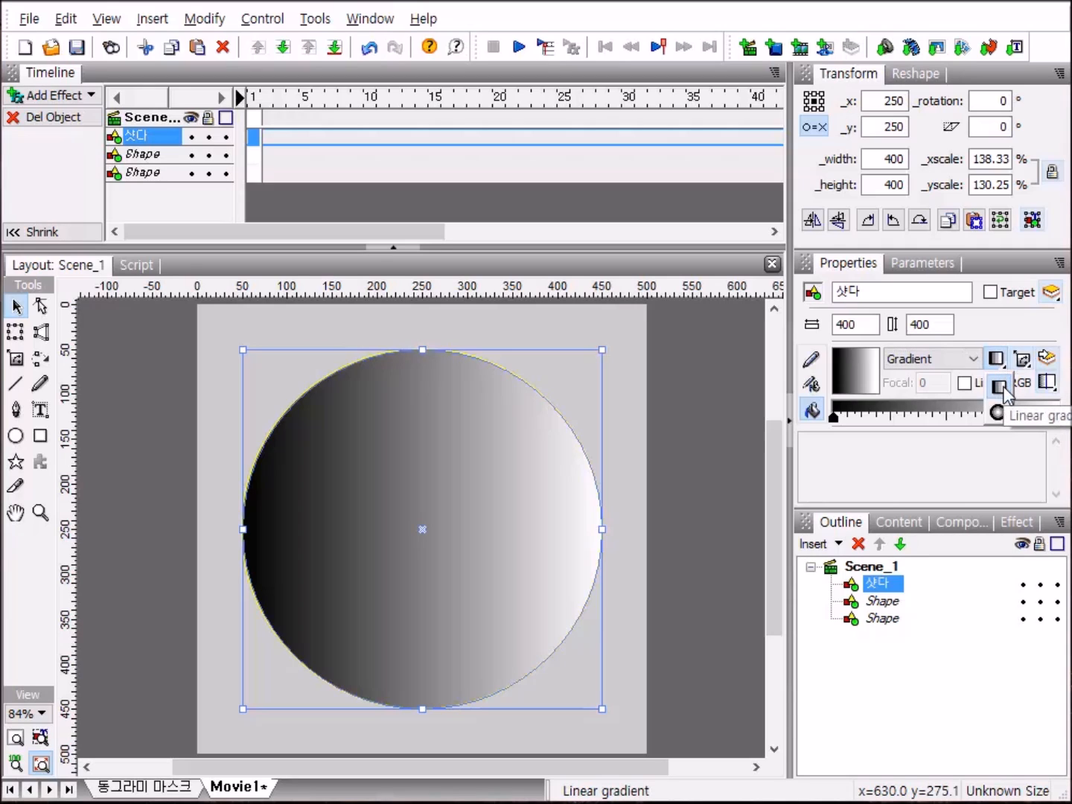
click(1006, 388)
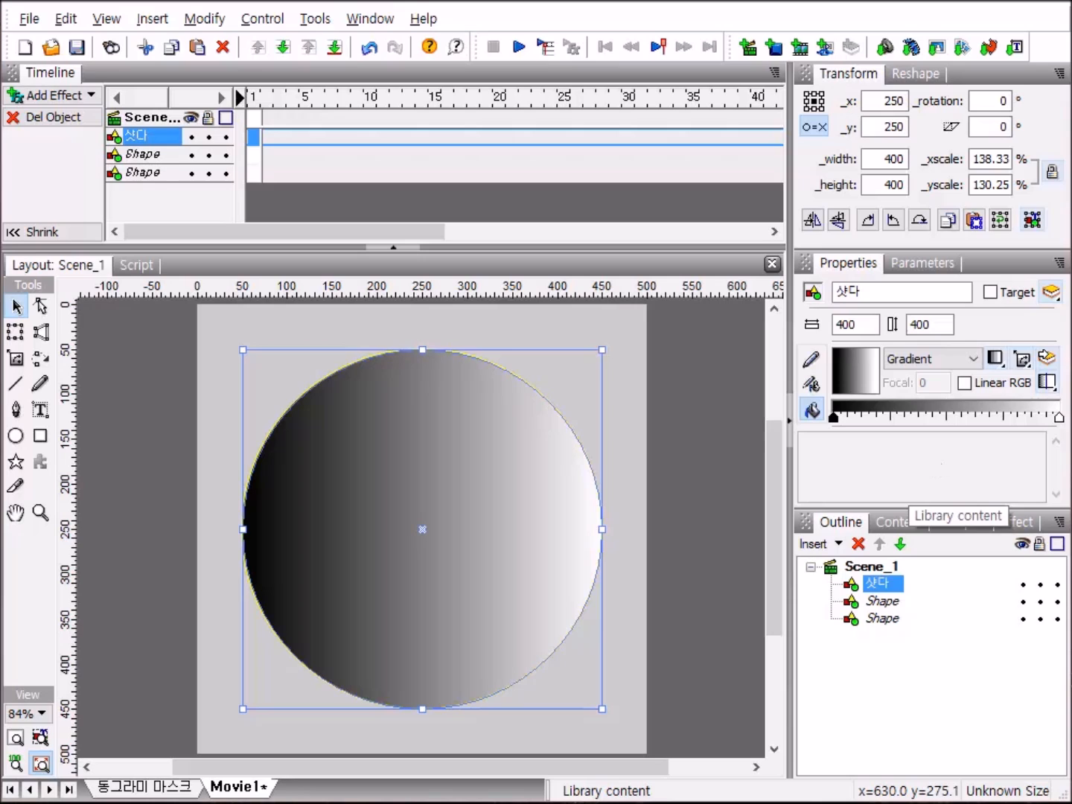
Set both end colors of the 샷다 shape's gradient to orange-red.
click(1060, 419)
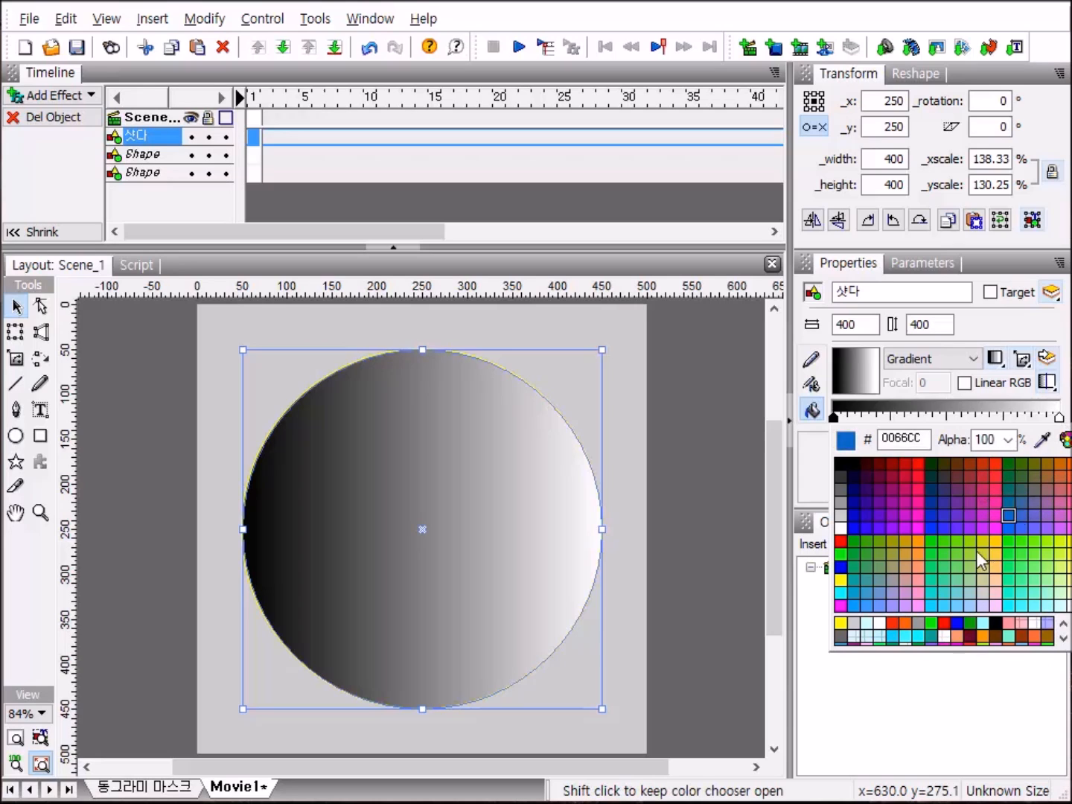
click(997, 465)
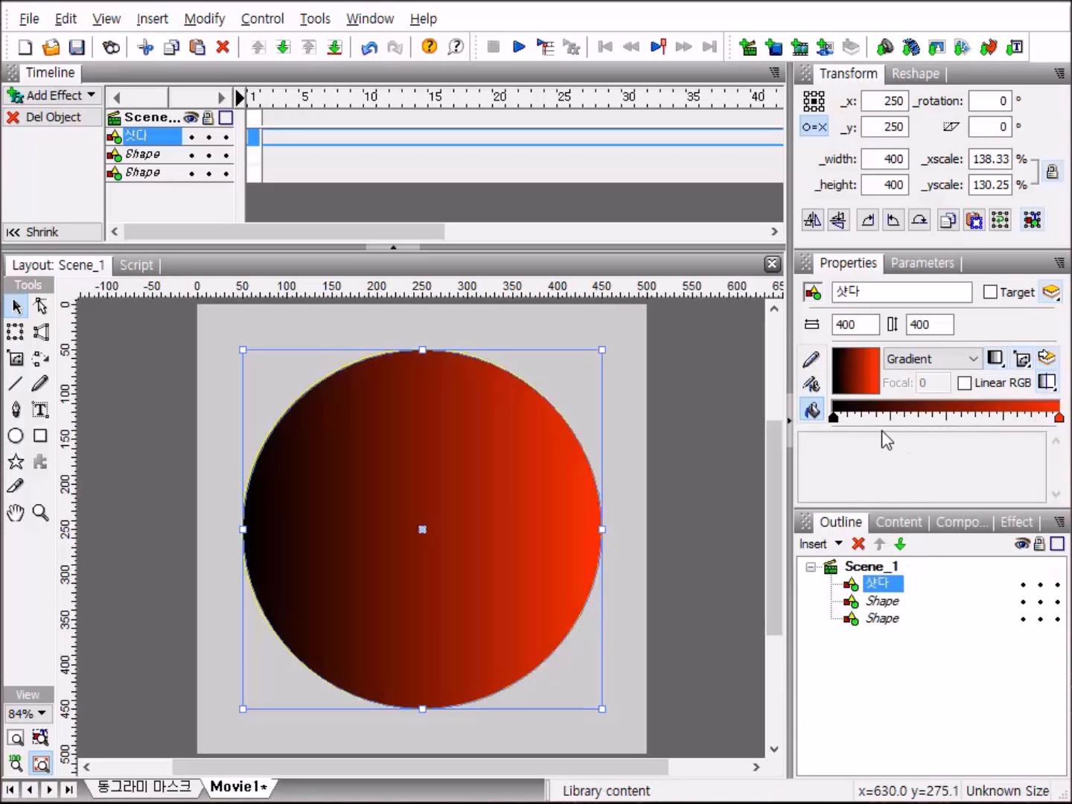
click(833, 419)
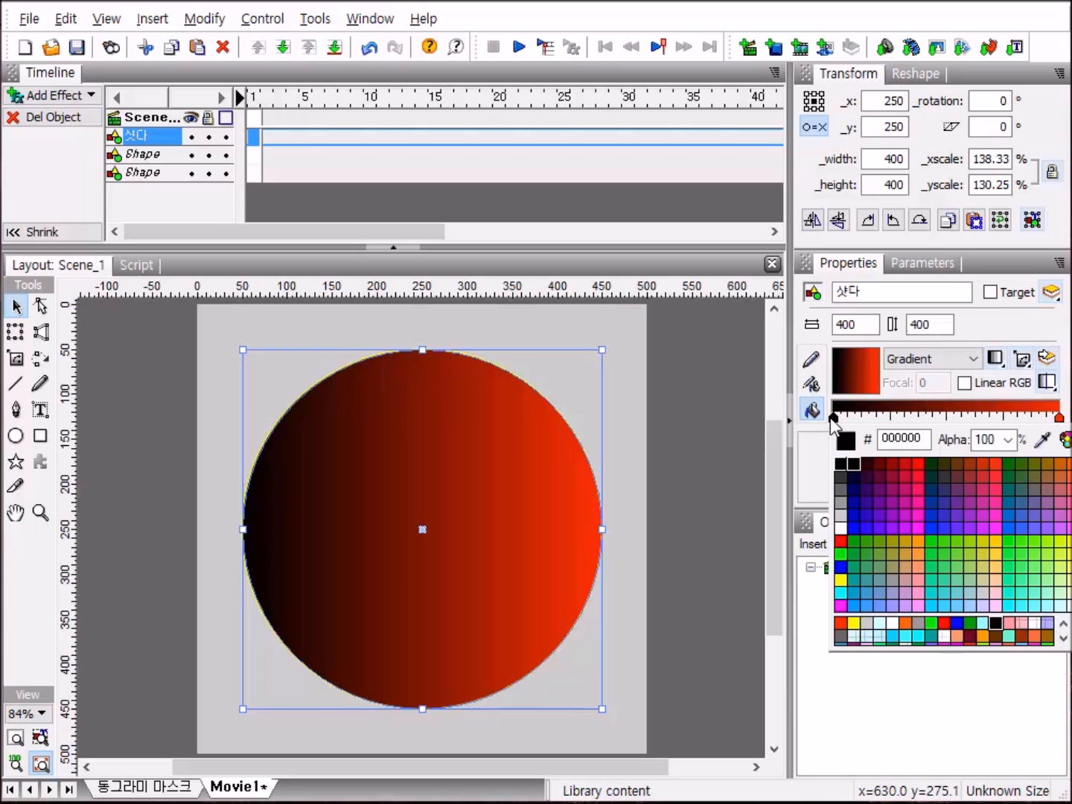
click(995, 465)
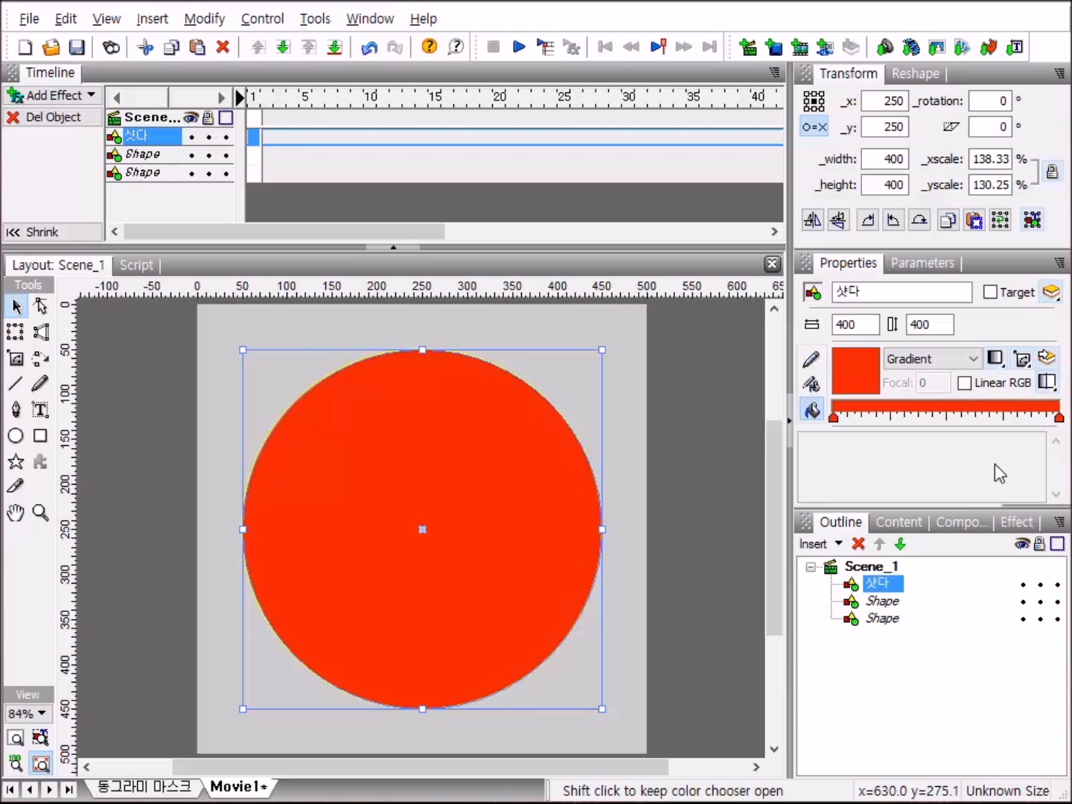
Add a white stop at the middle of the 샷다 shape's gradient and a light cyan CCFFFF stop on each side of it.
click(948, 423)
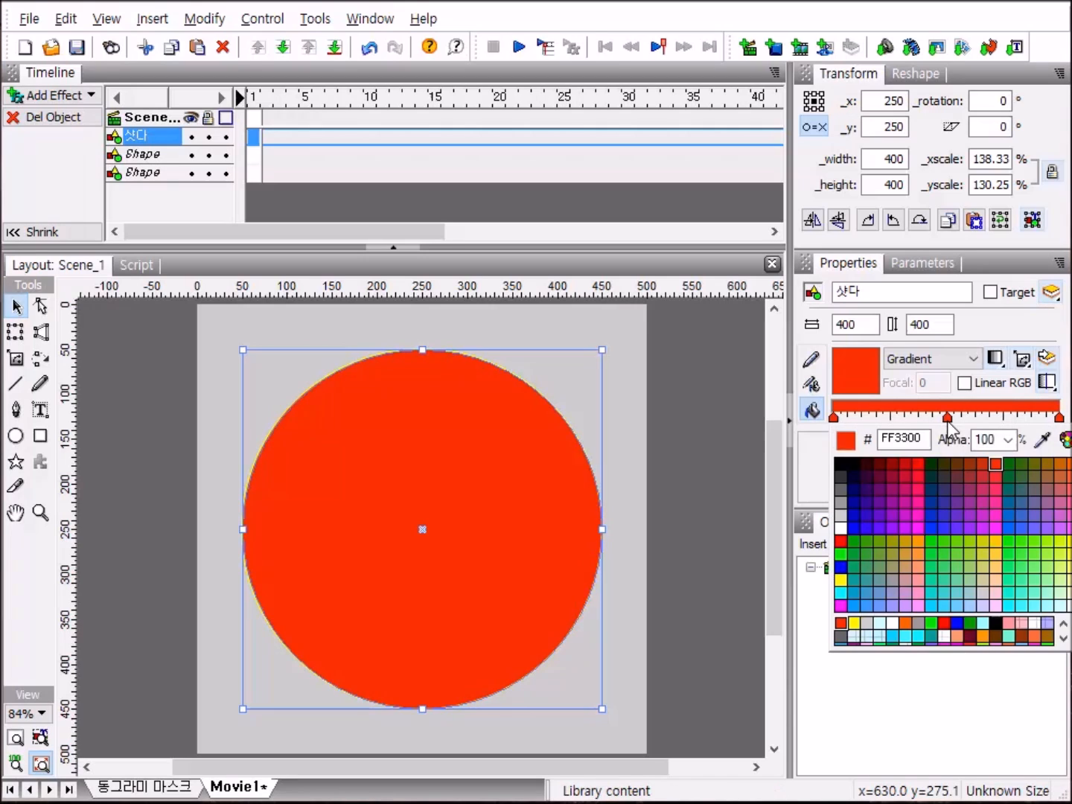
click(840, 529)
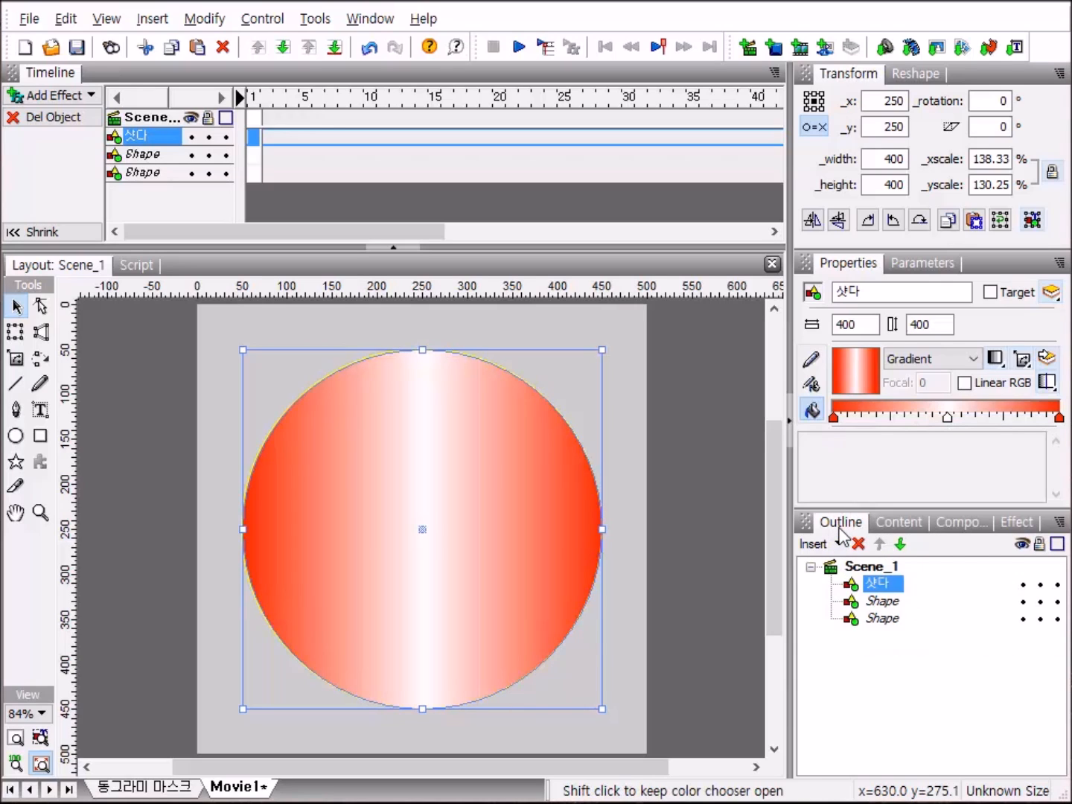
click(976, 415)
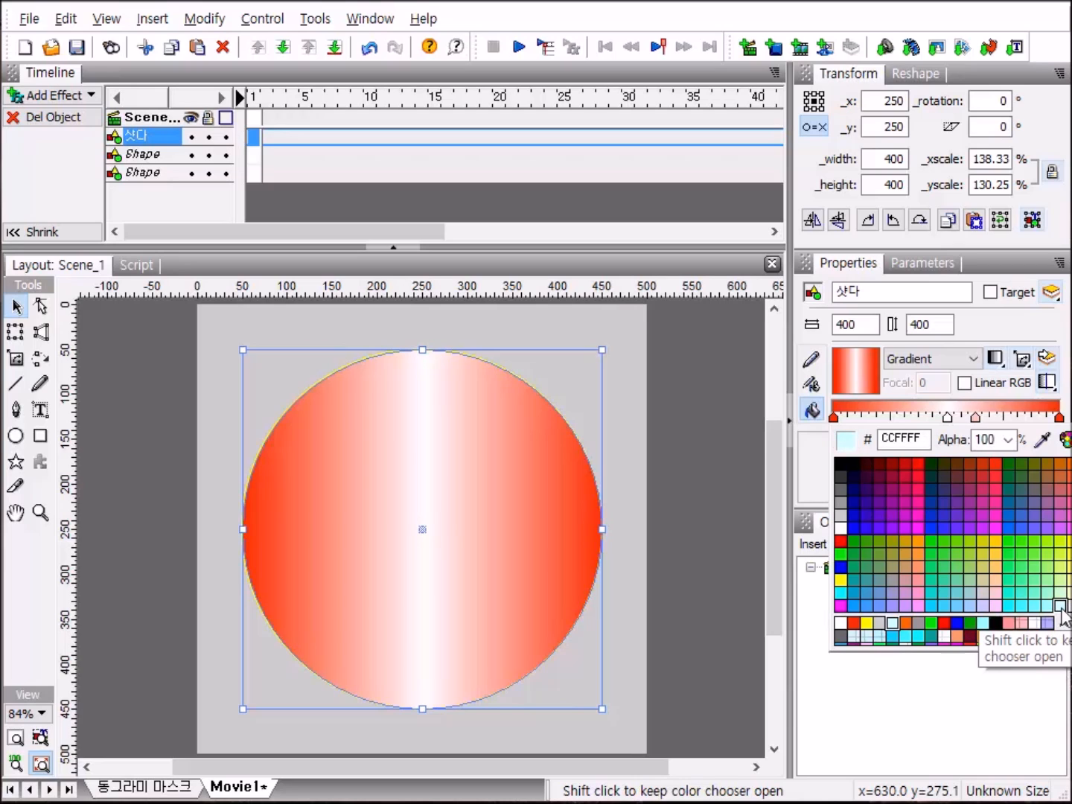
click(1060, 606)
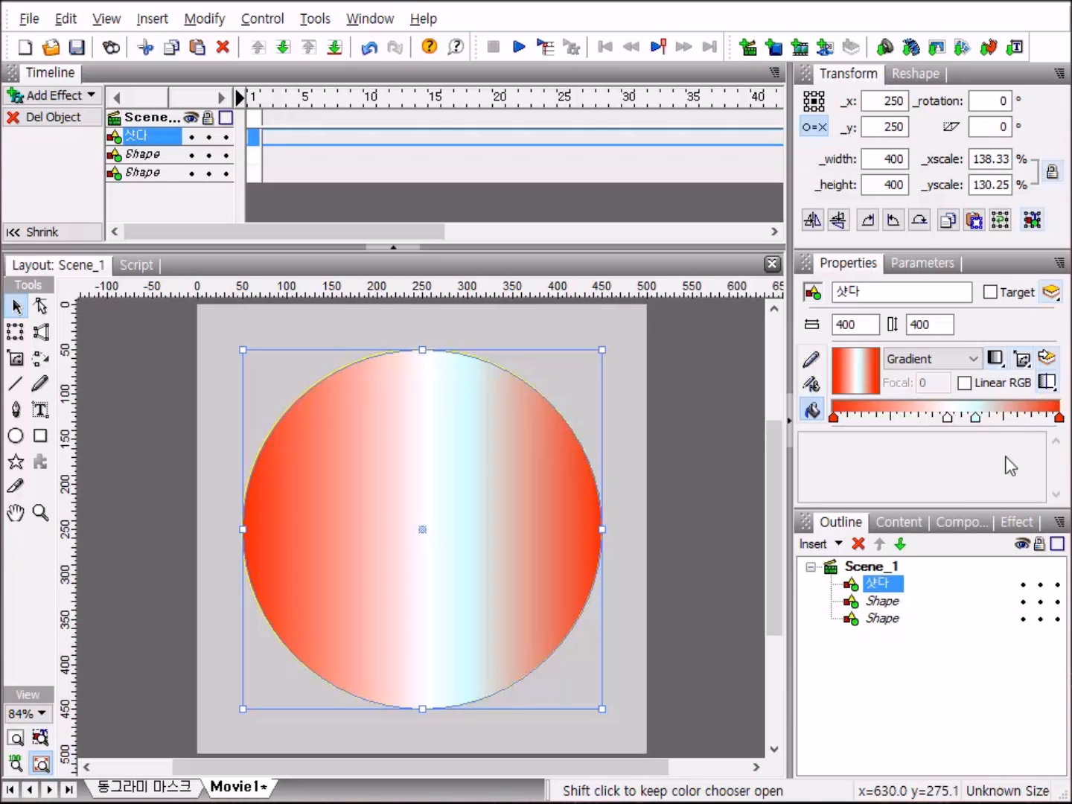
click(921, 419)
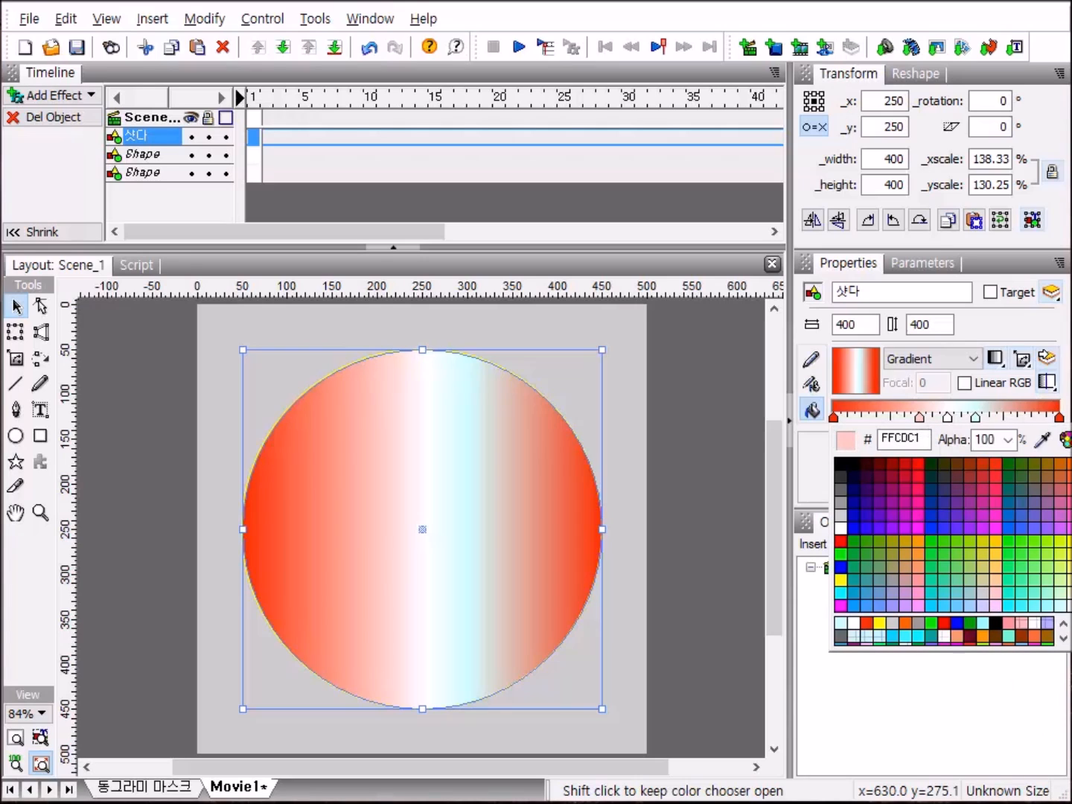
click(1060, 608)
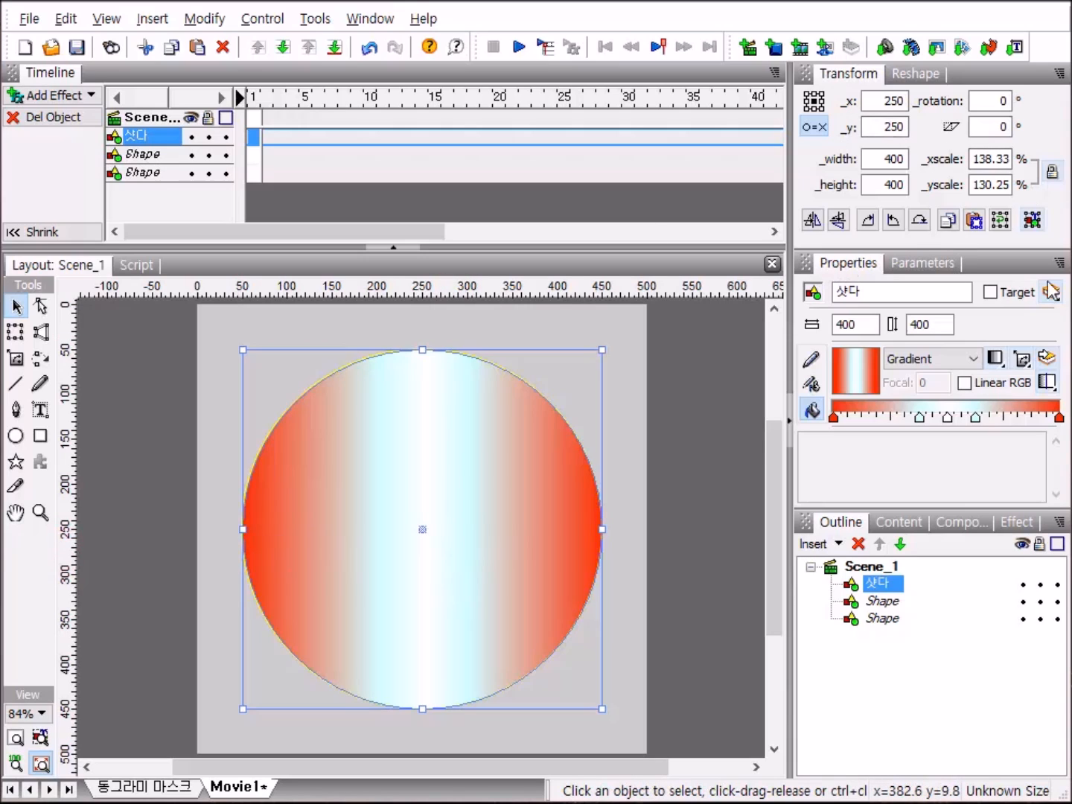
Rotate the 샷다 shape's gradient fill by 90 degrees and move the shape to the bottom of the stacking order.
click(1023, 361)
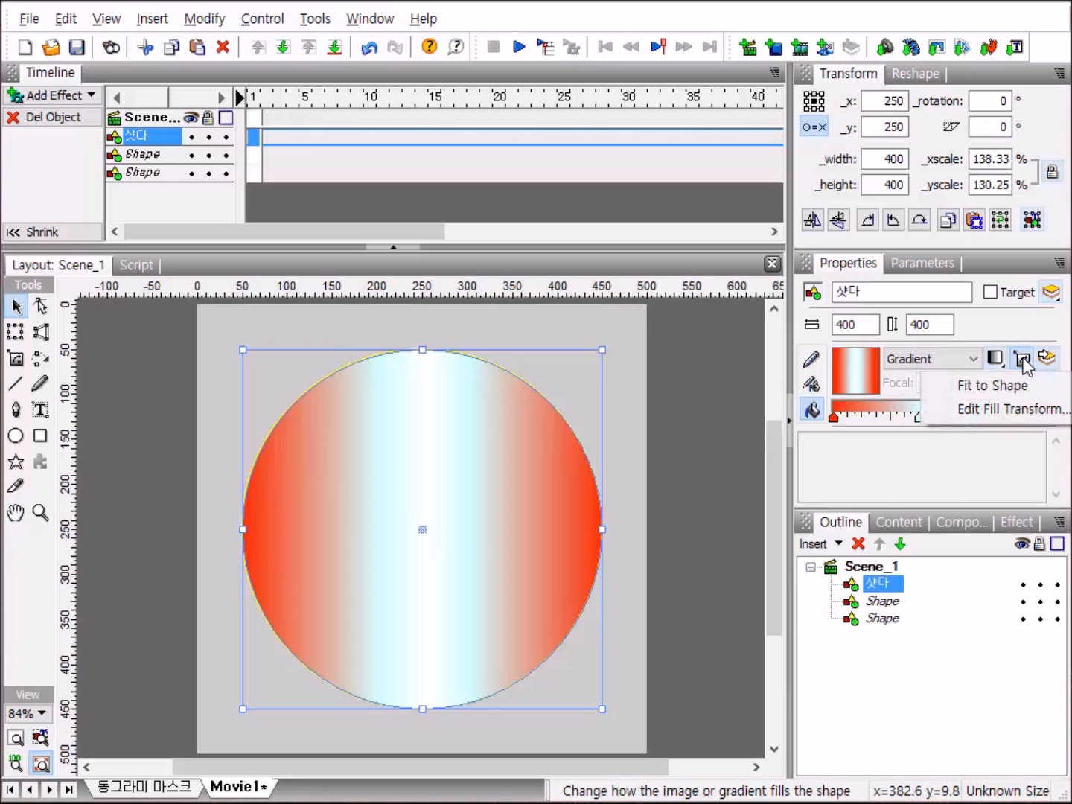
click(1036, 417)
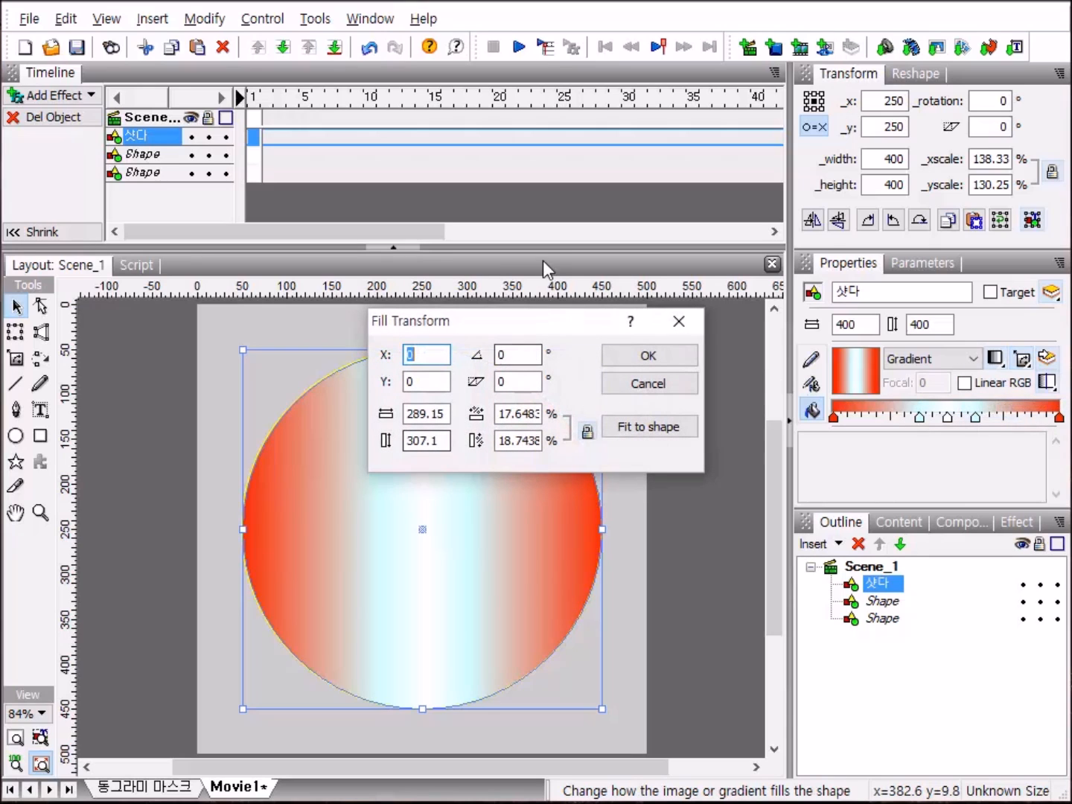
click(518, 355)
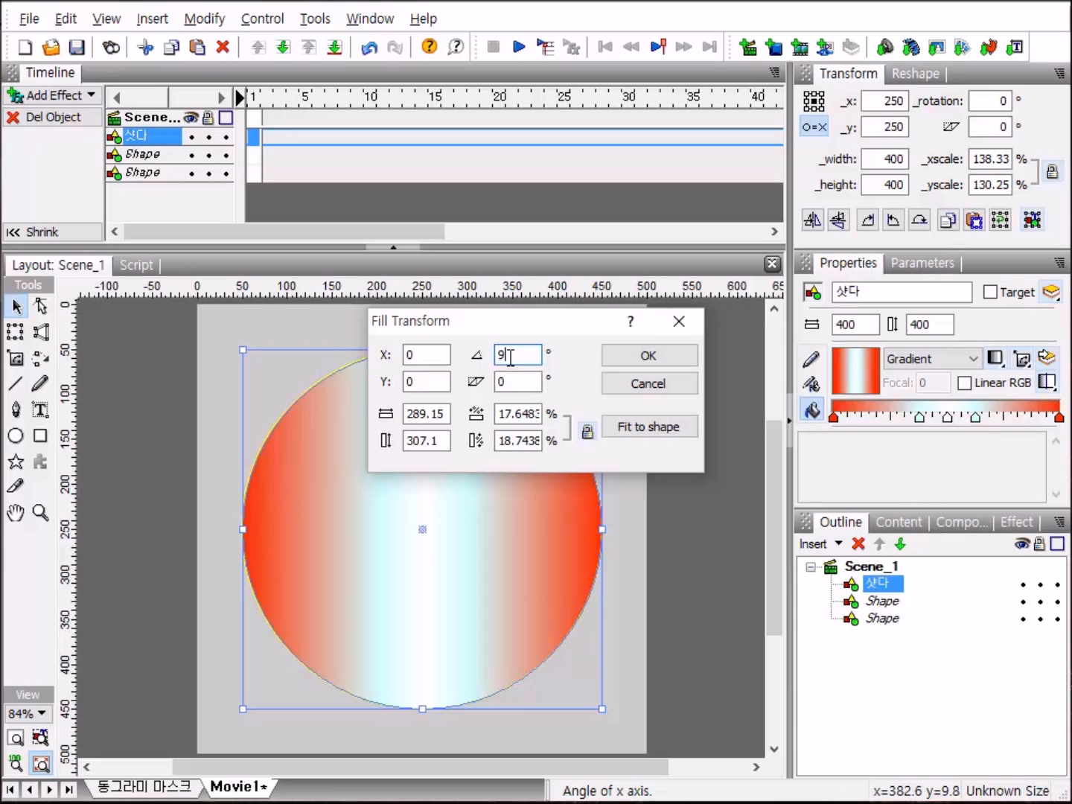
key(Return)
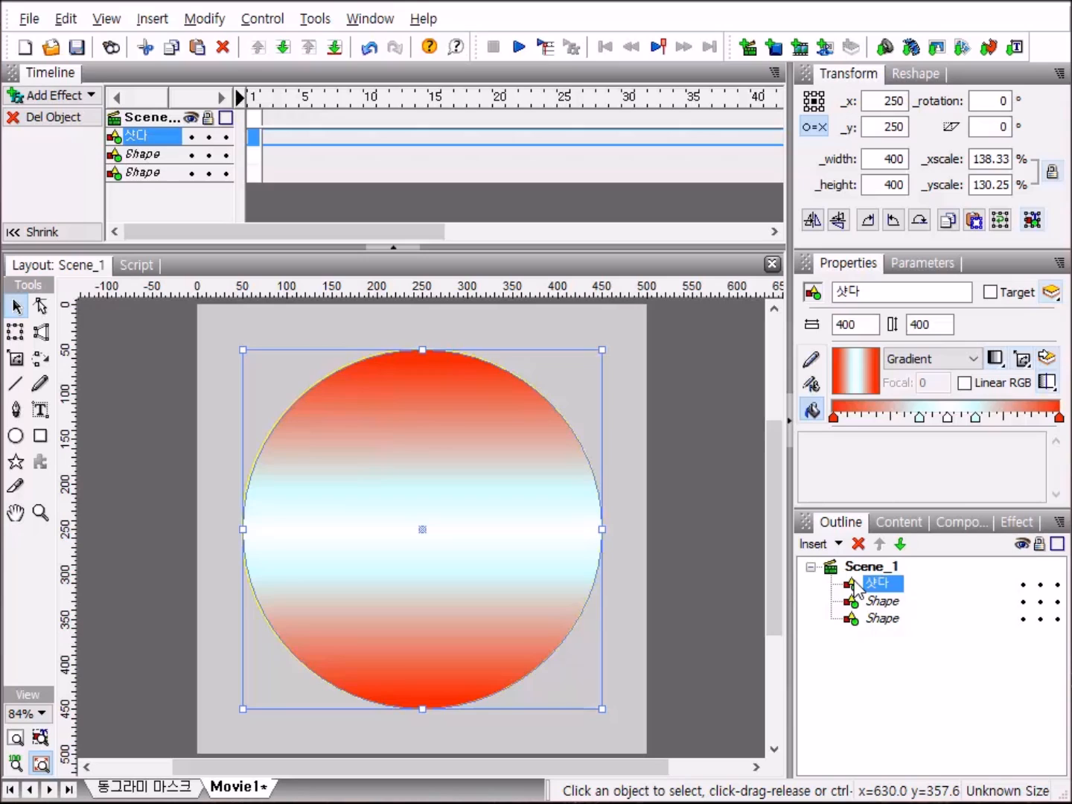
drag(854, 586, 858, 647)
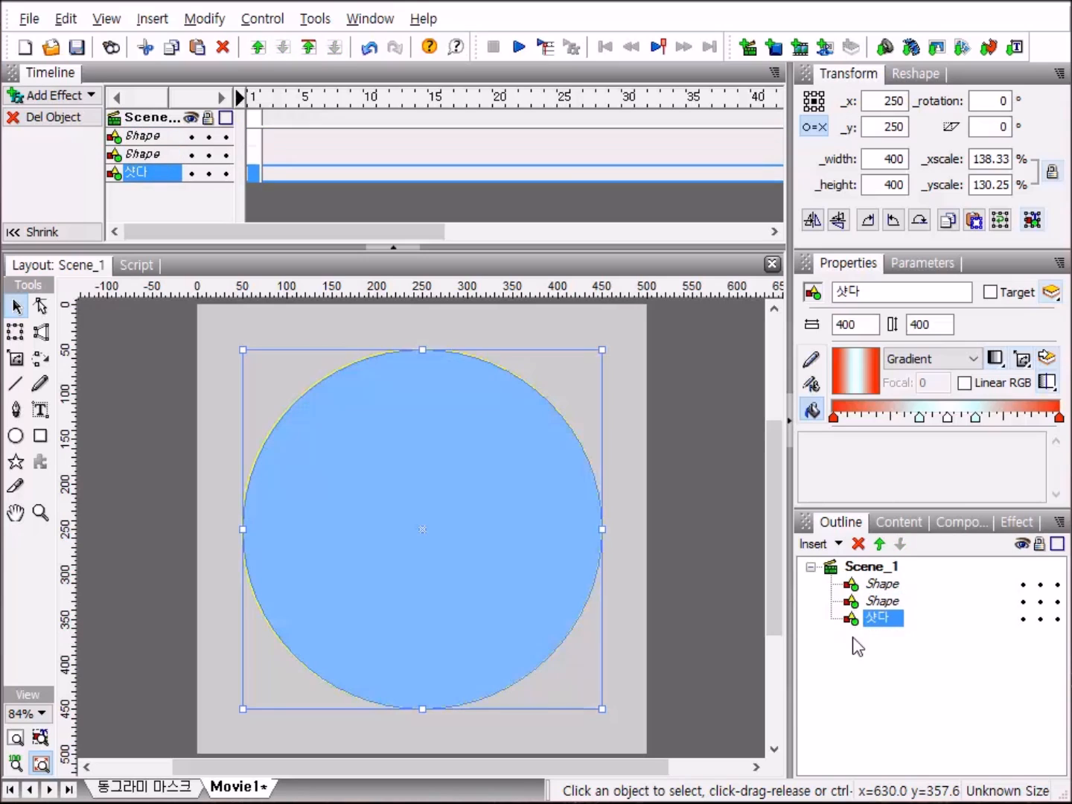
Name the topmost blue circle shape 사진.
click(855, 589)
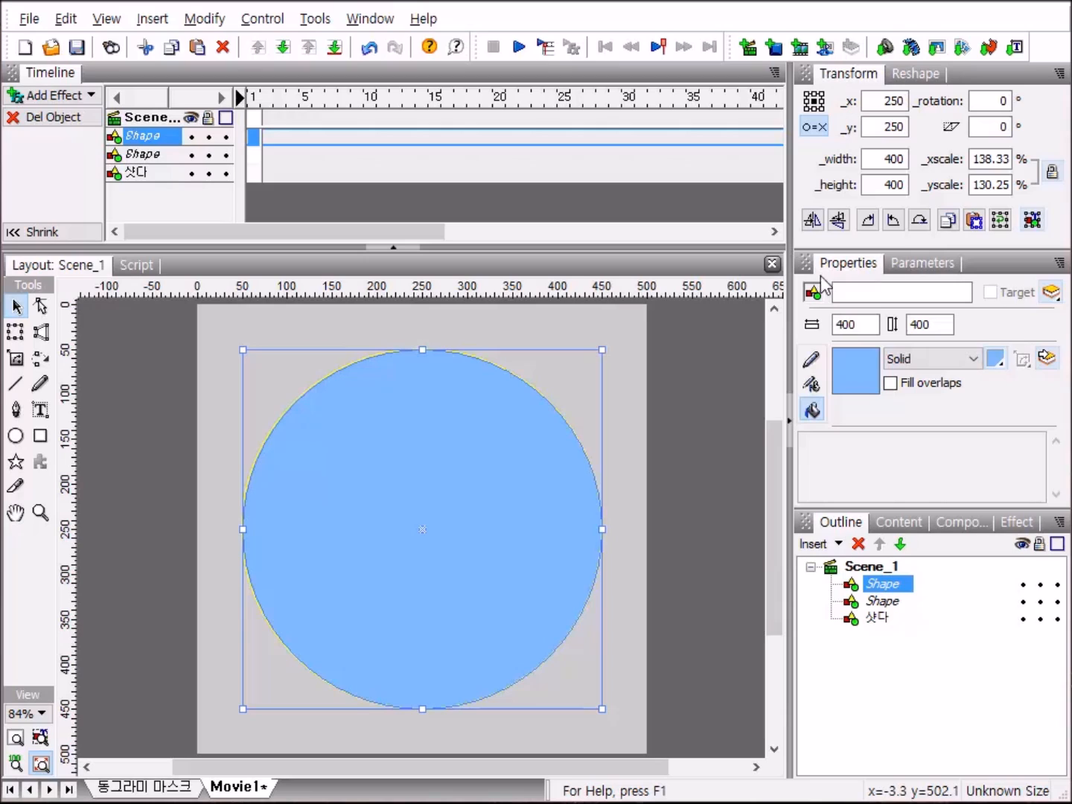
click(875, 293)
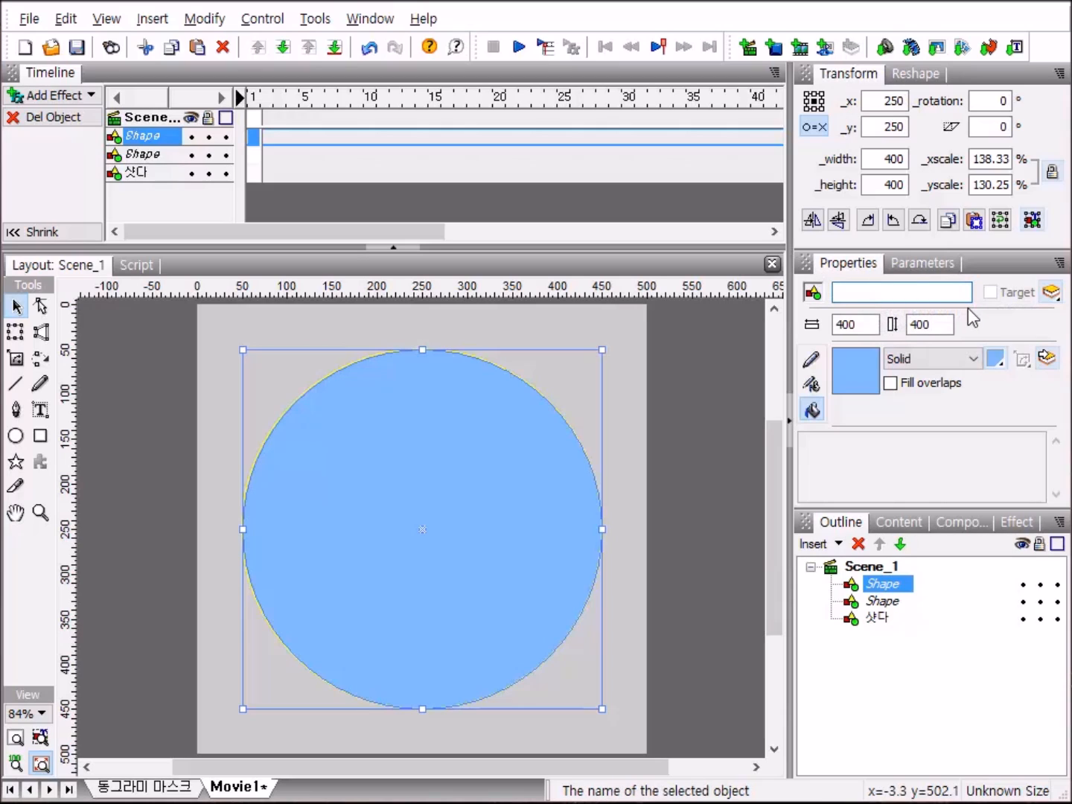
text(사진)
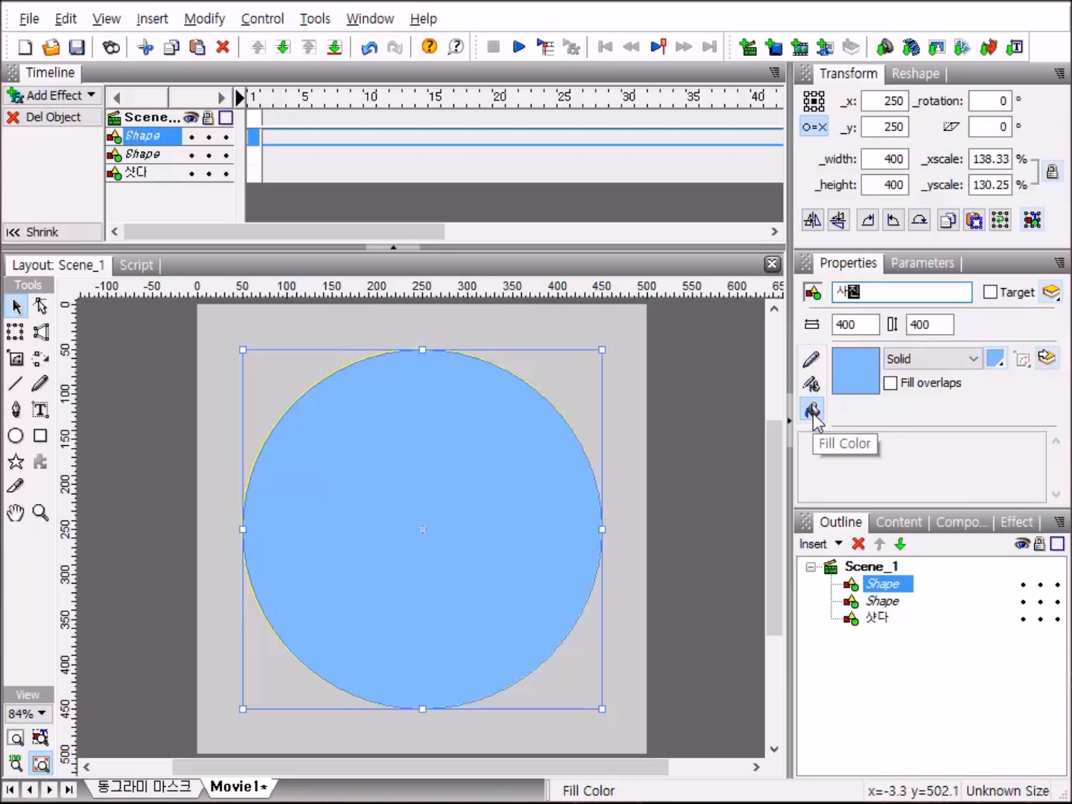
key(Return)
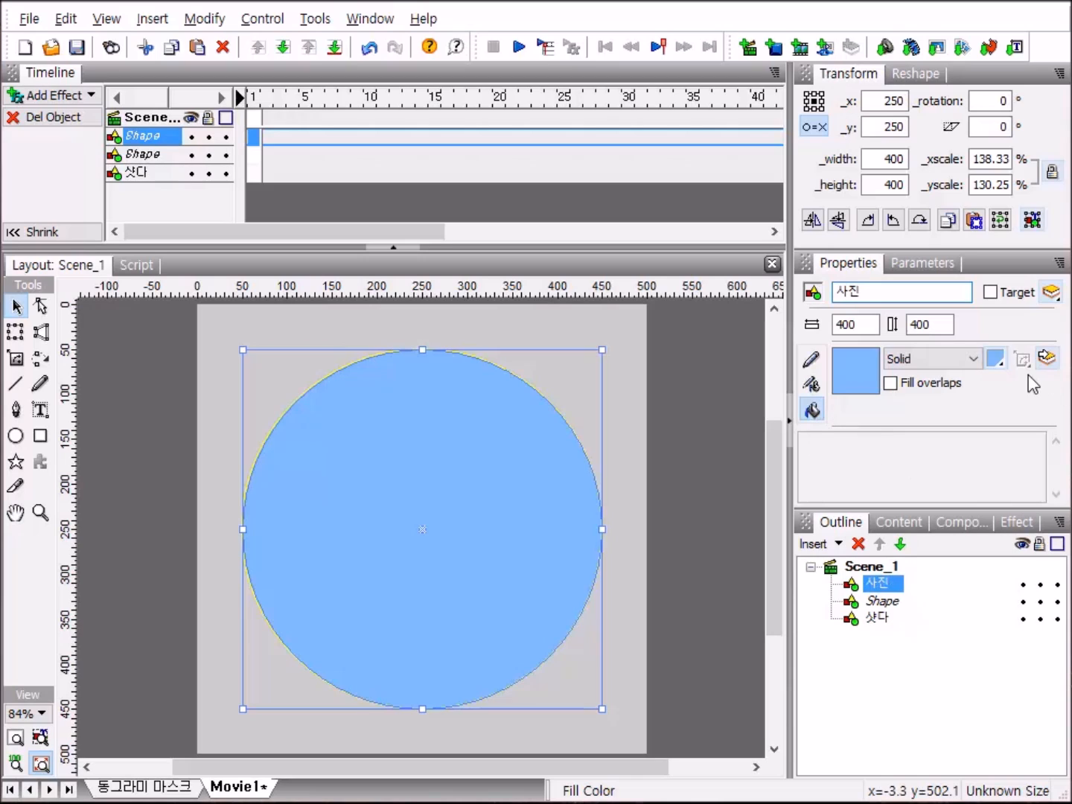
Change the 사진 shape's fill to an image and load 1.jpg from the 여인 400X400 folder.
click(975, 360)
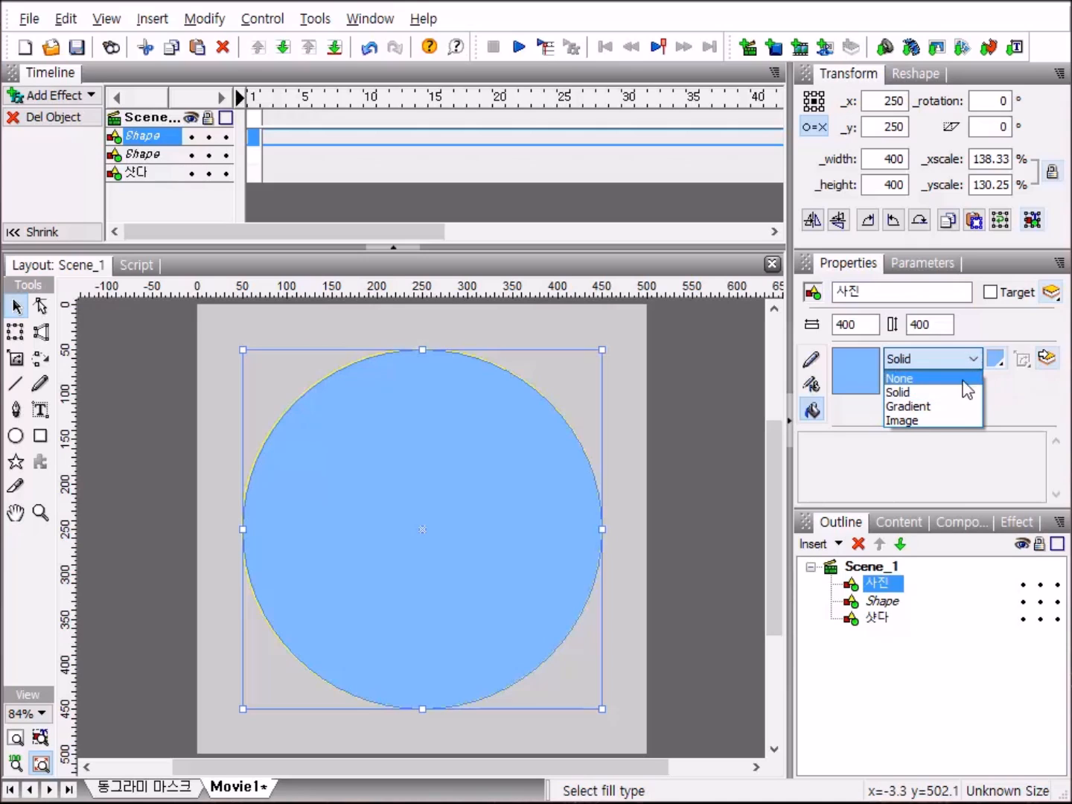
click(927, 420)
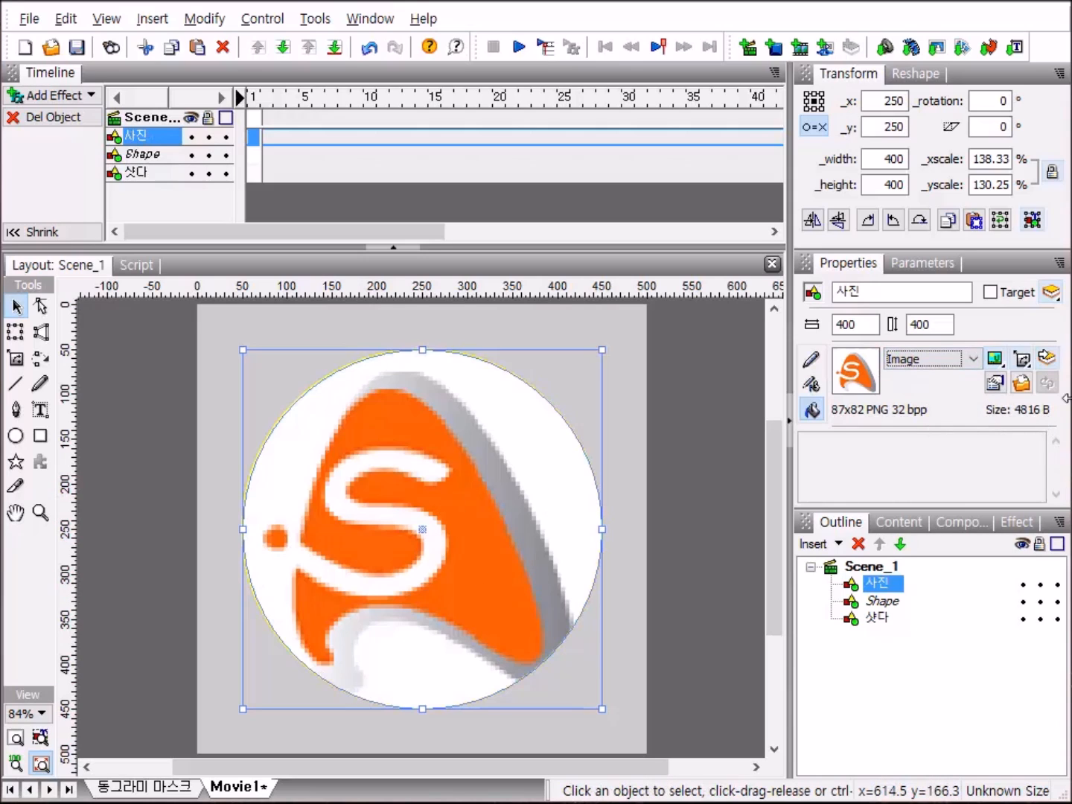
click(1023, 384)
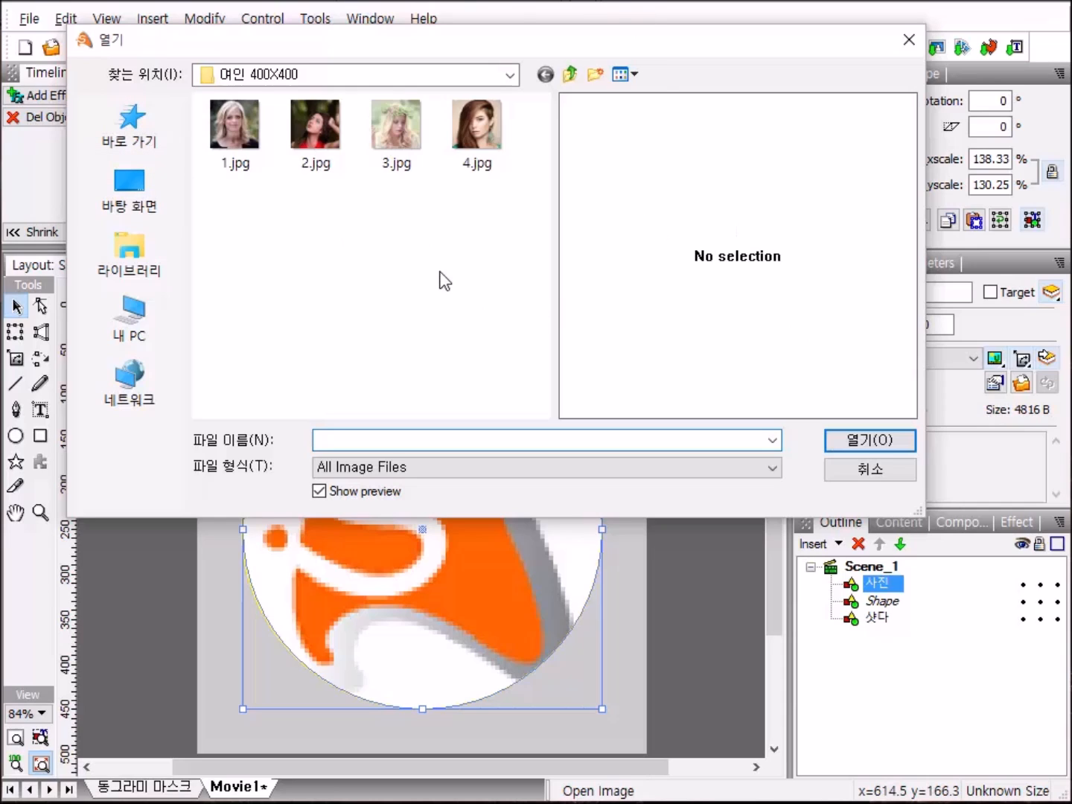
double_click(240, 132)
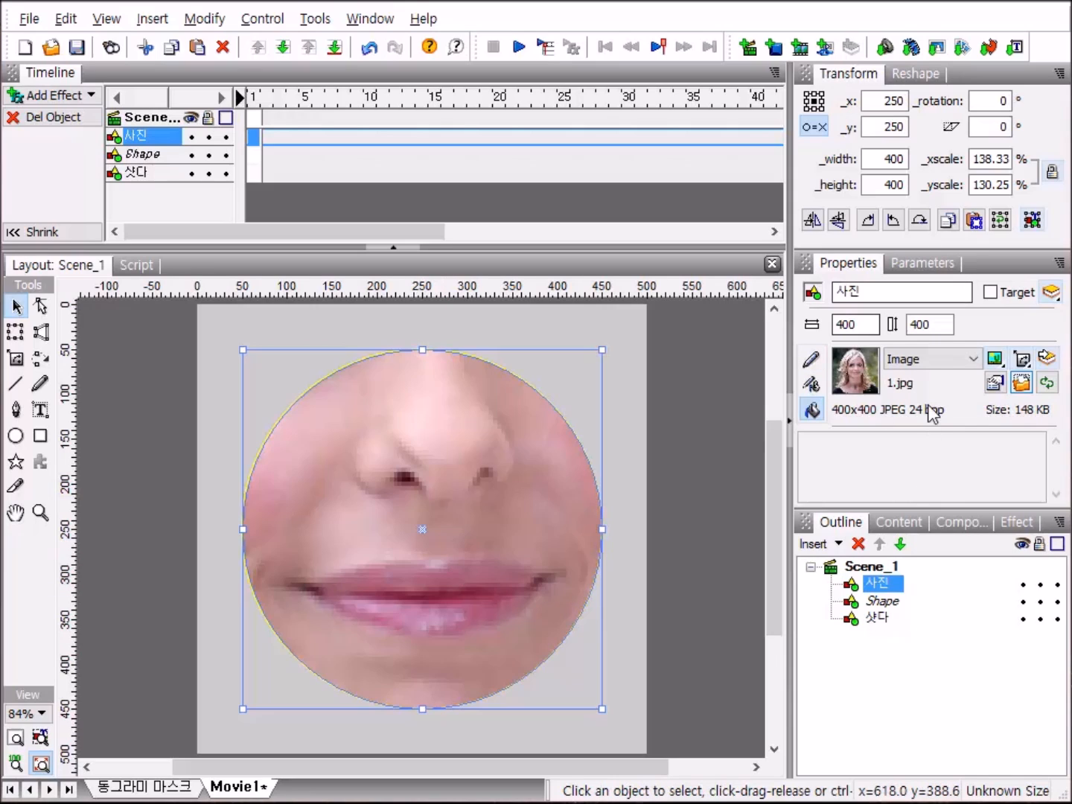
Refit the 사진 shape's picture by switching its fill to solid and back to image, and send the shape one level back.
click(813, 412)
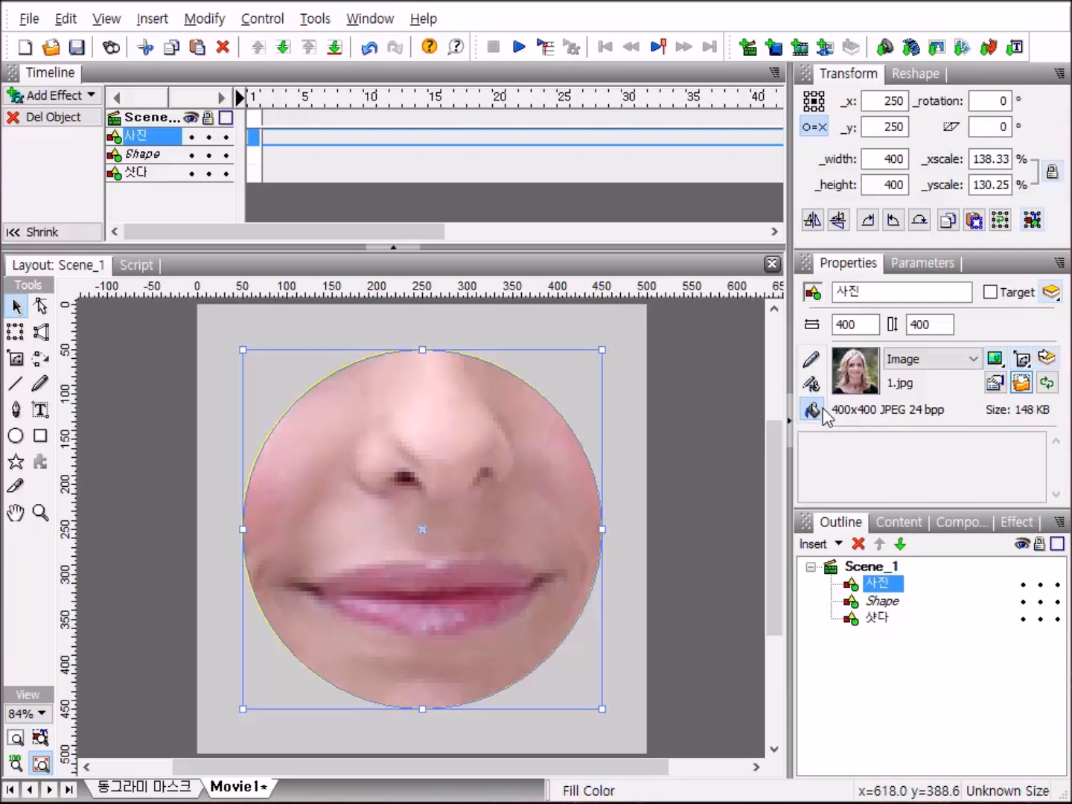
click(974, 360)
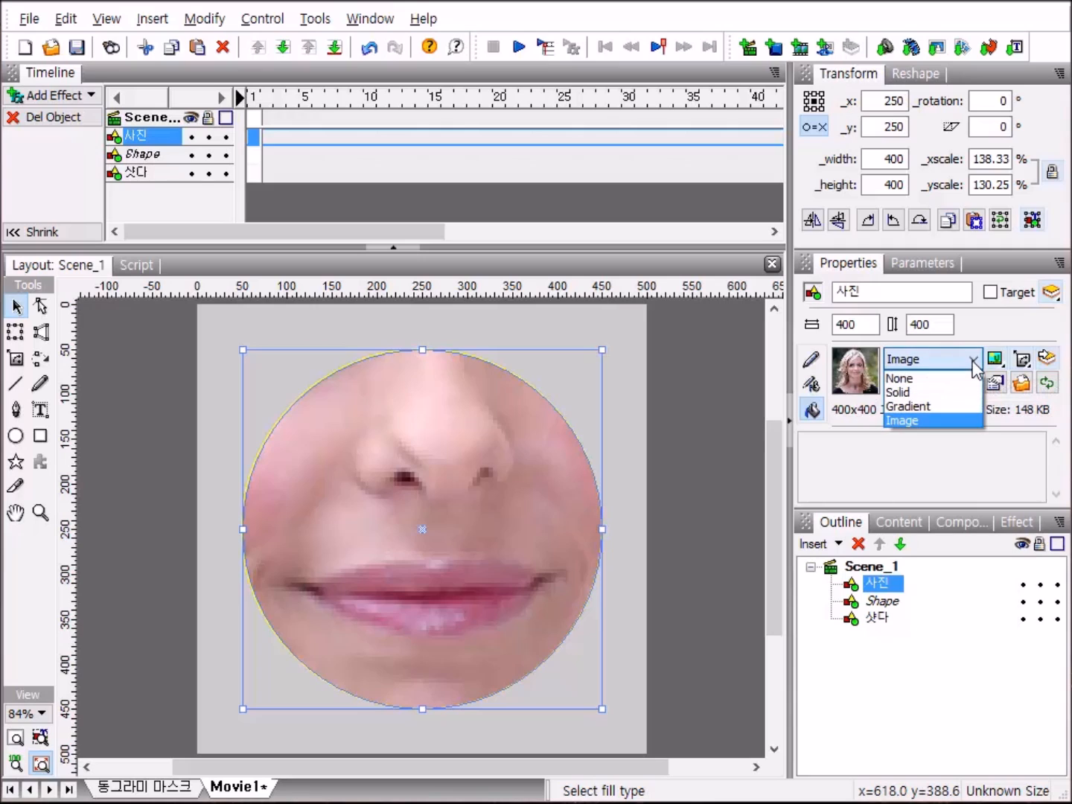
click(901, 391)
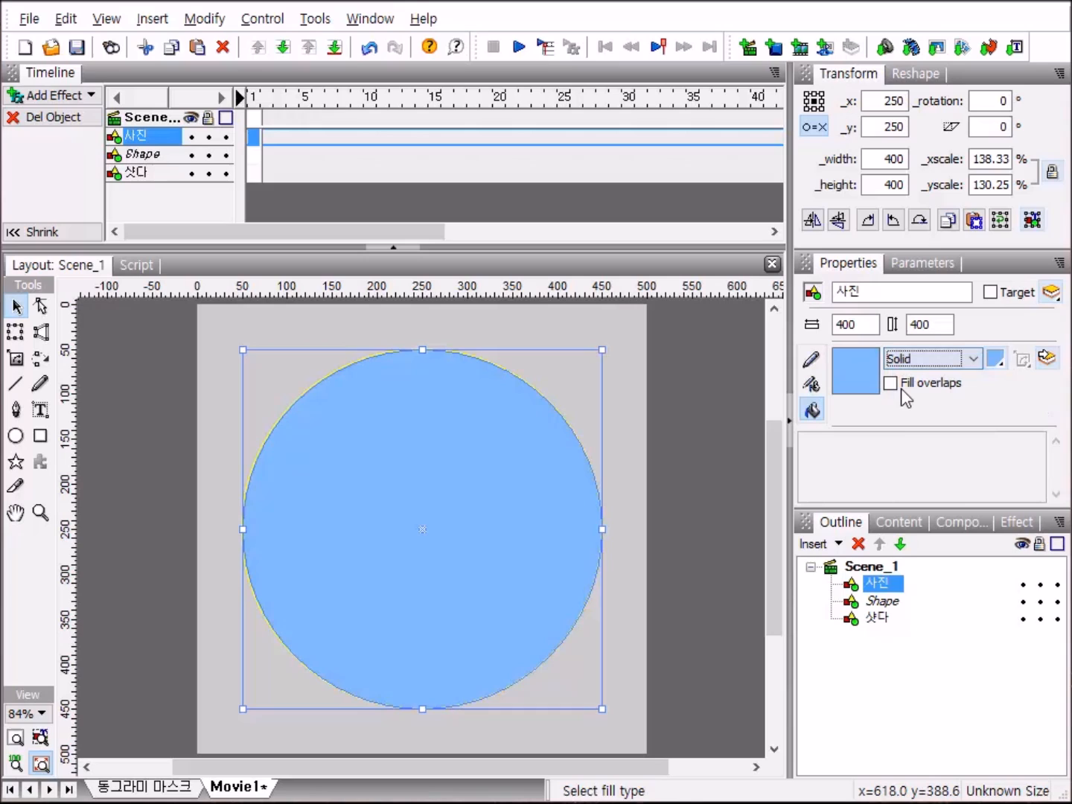
click(975, 361)
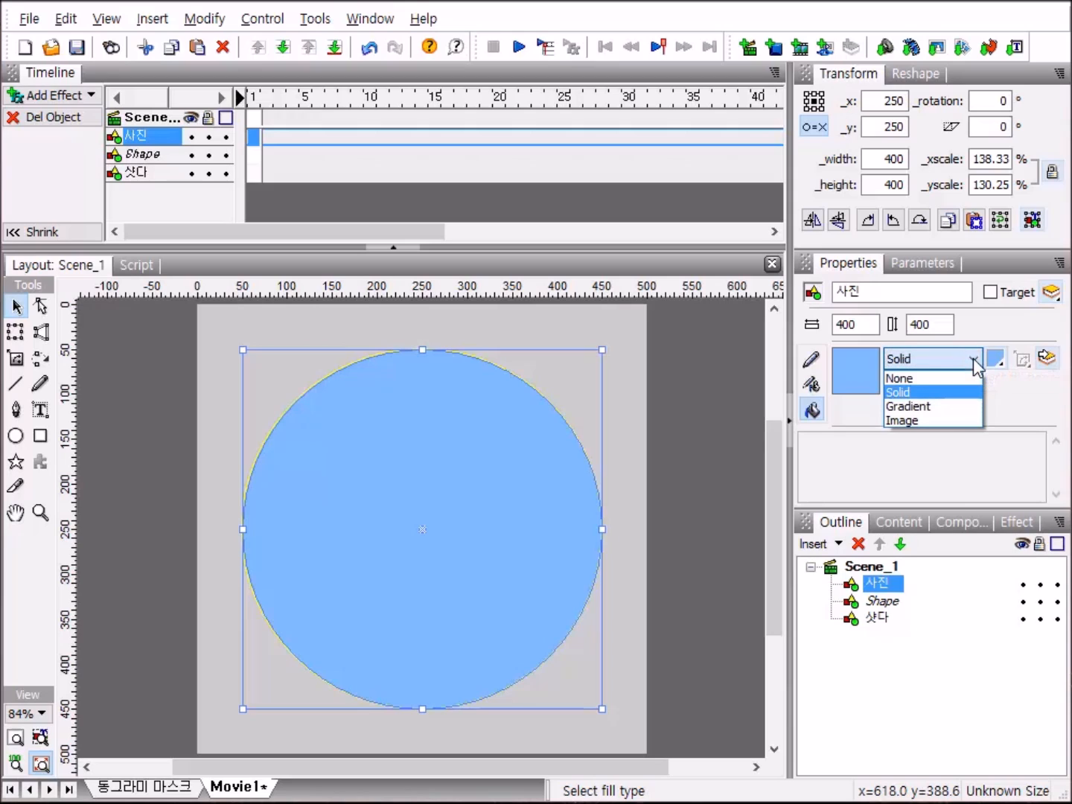
click(932, 419)
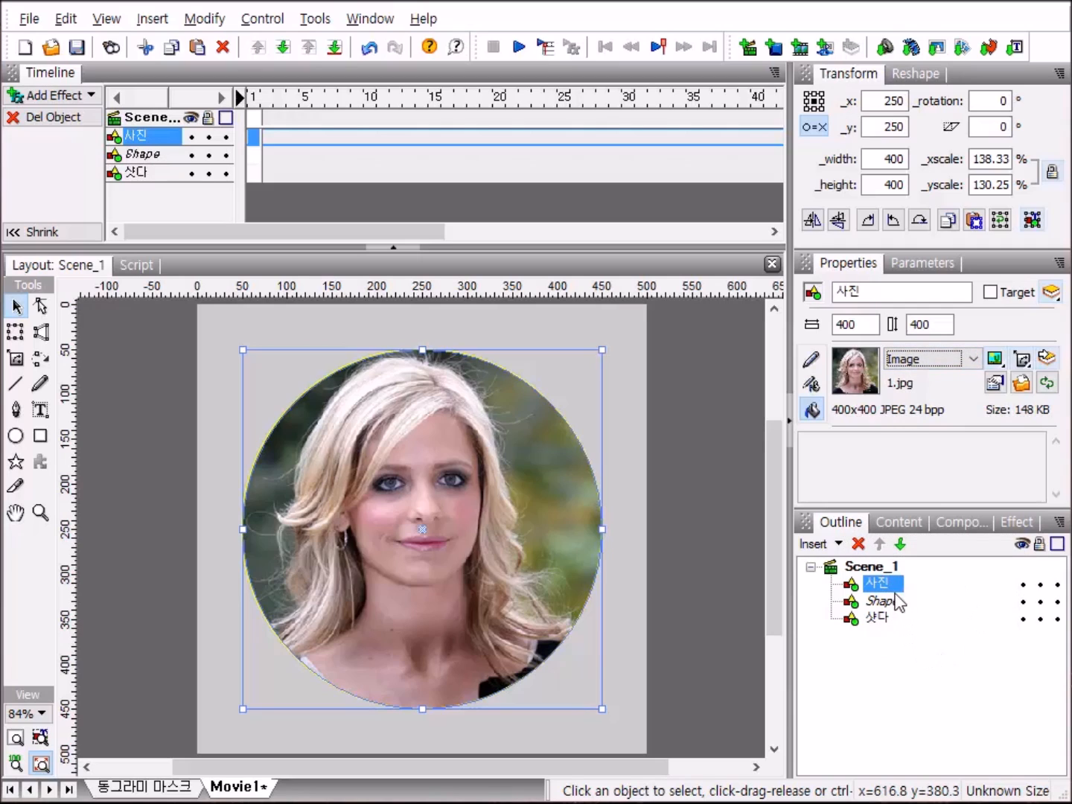
click(902, 546)
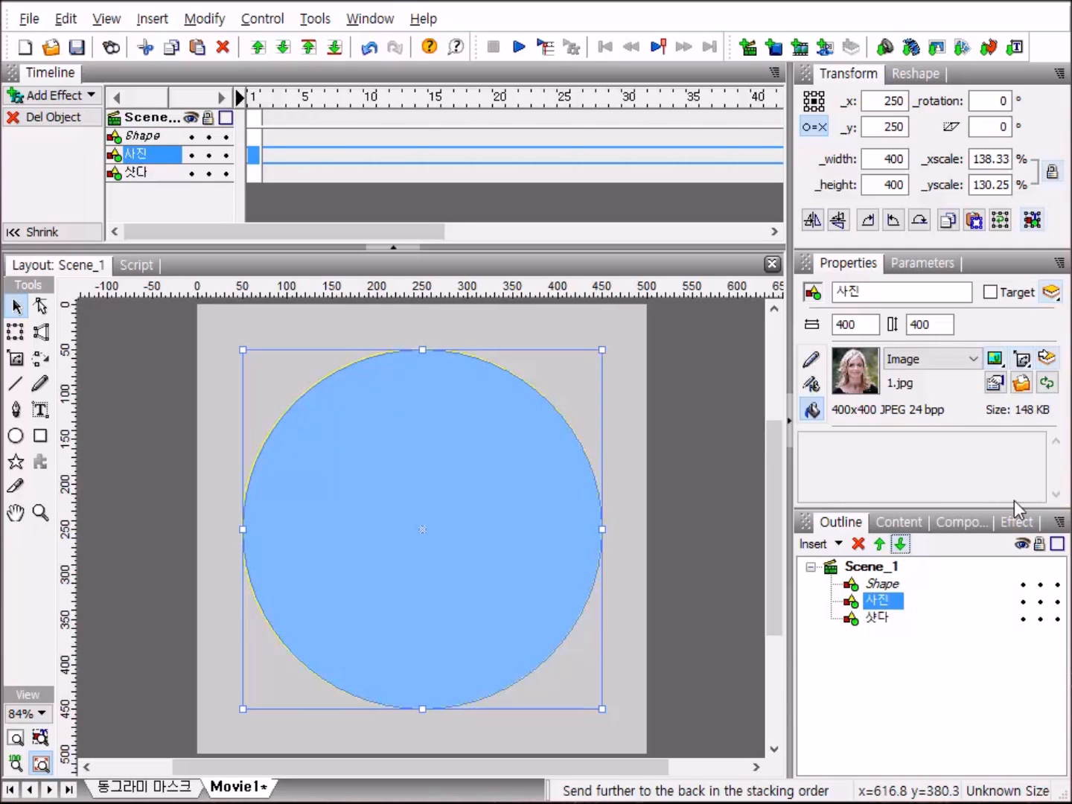
Name the remaining unnamed circle at the top of the stack 마스크.
click(881, 587)
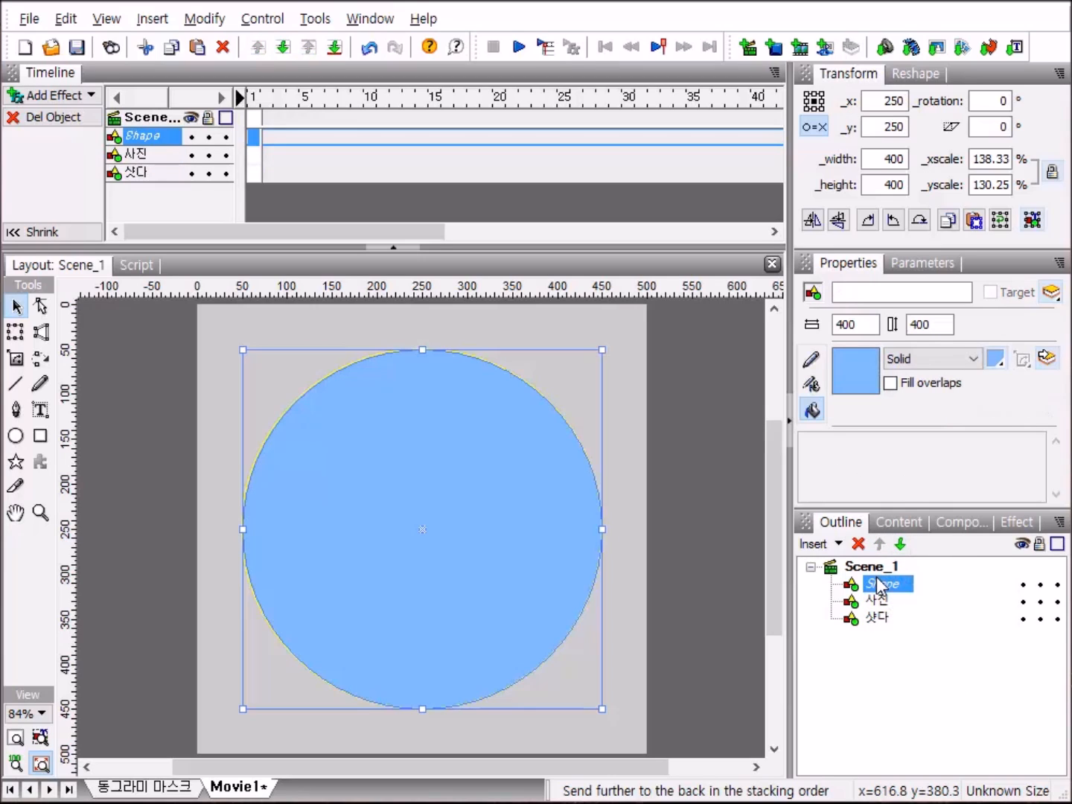
click(887, 292)
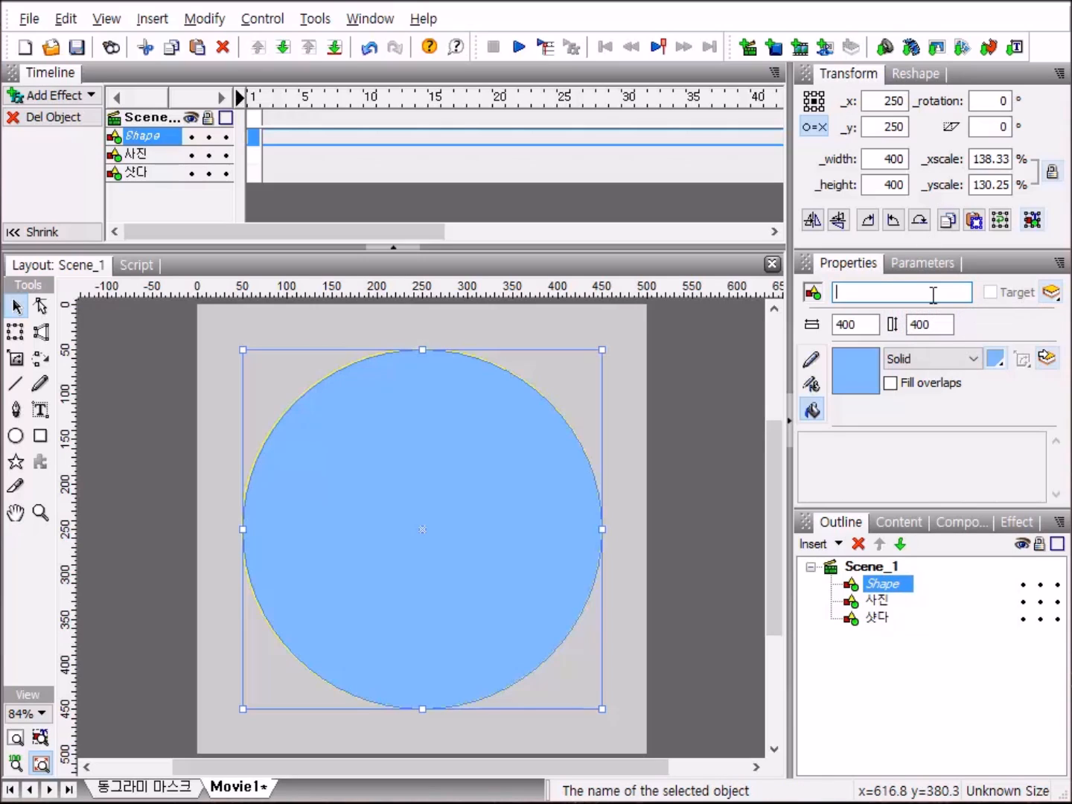
text(마스크)
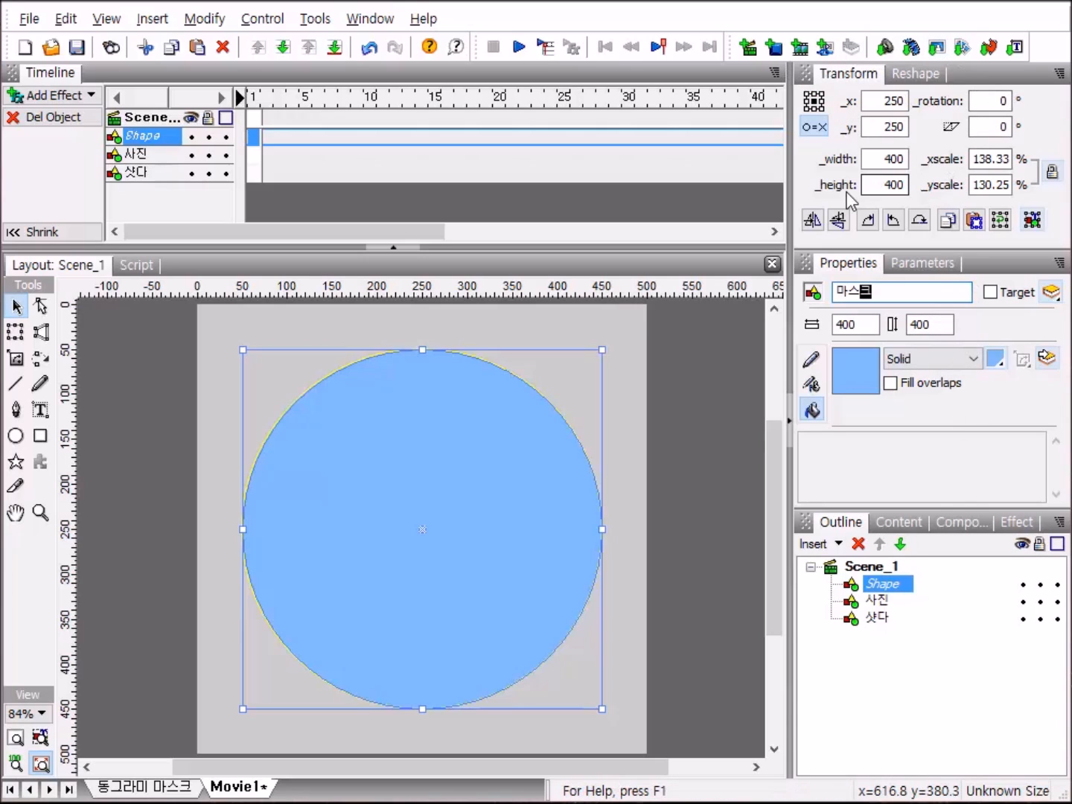
Set the height of the 마스크 shape to 0.05.
click(903, 184)
key(BackSpace)
key(BackSpace)
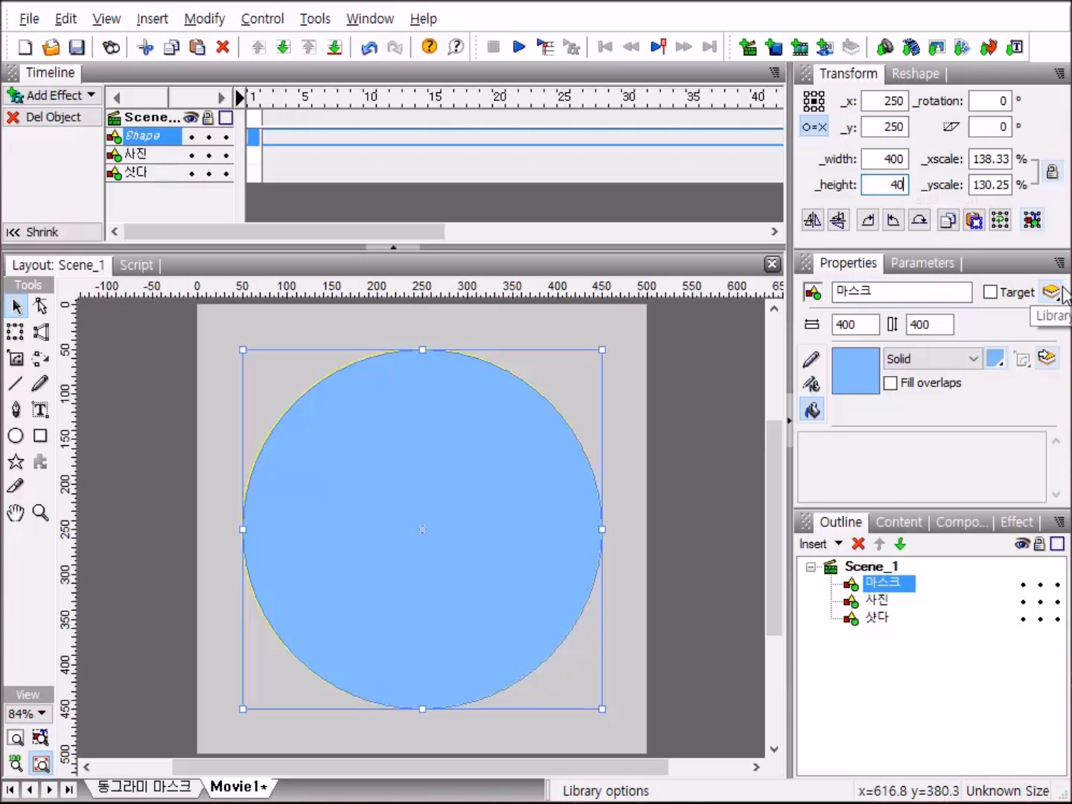
text(0.05)
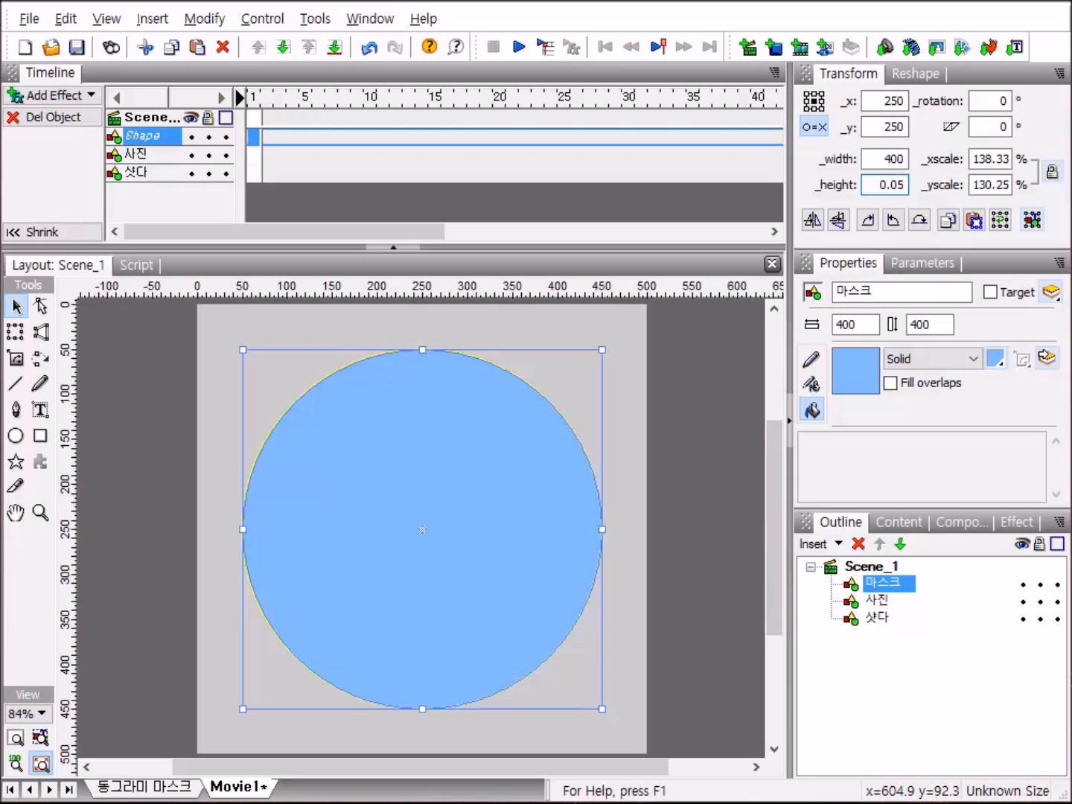
key(Return)
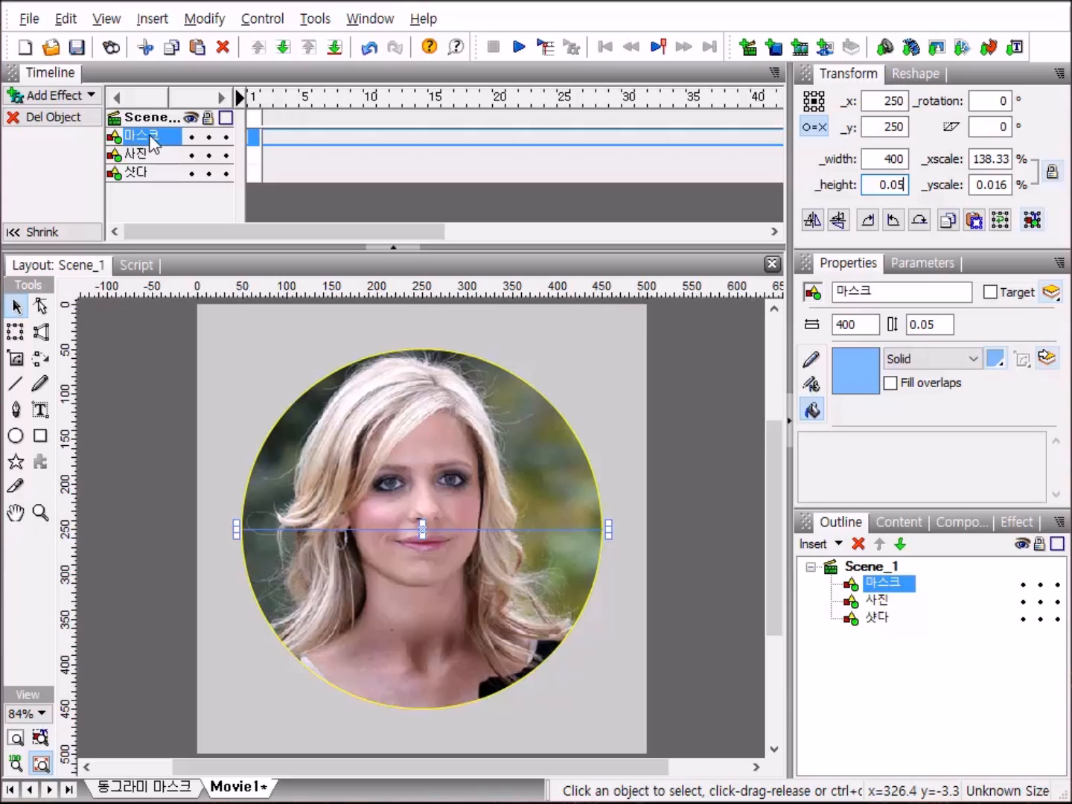
Add a Move effect to the 마스크 shape at frame 1 and set its duration to 30 frames.
right_click(250, 137)
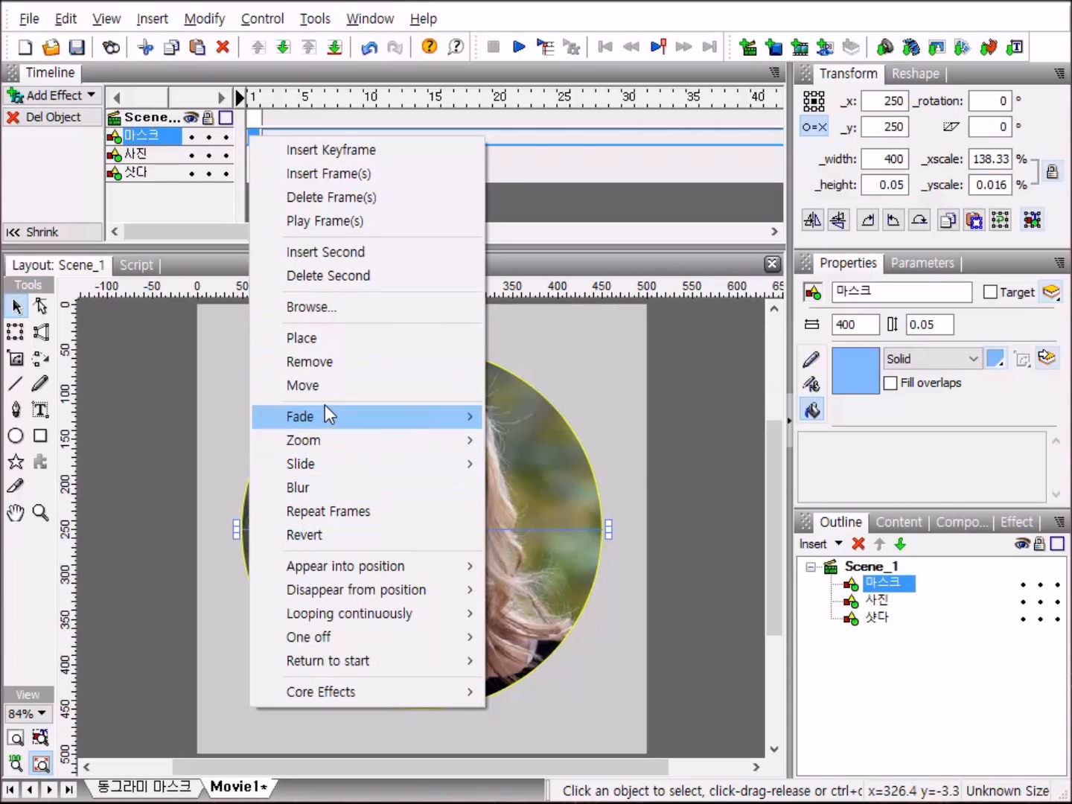
click(312, 387)
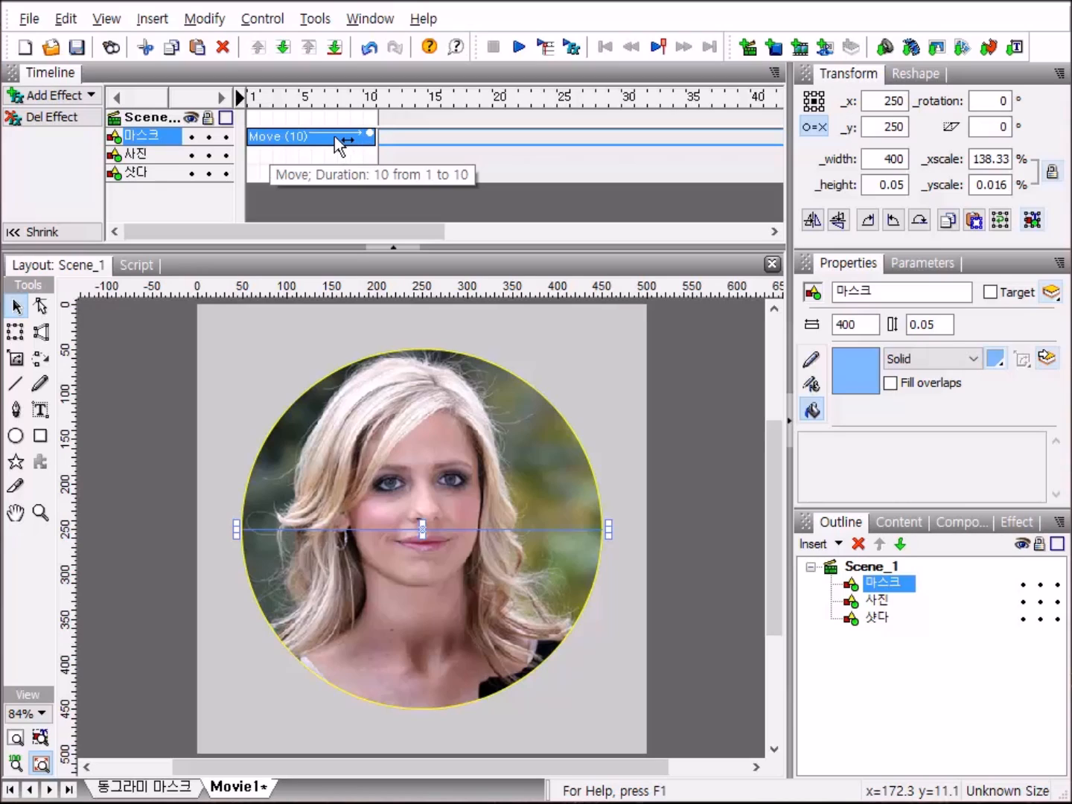
double_click(334, 136)
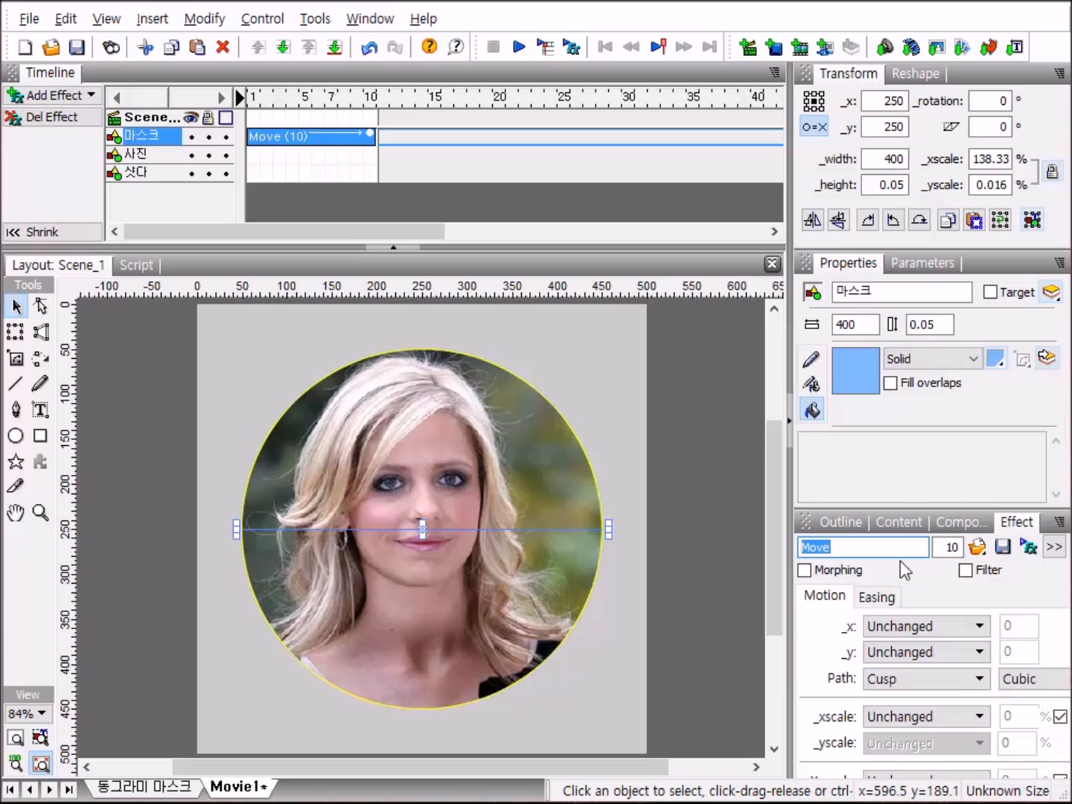
click(960, 547)
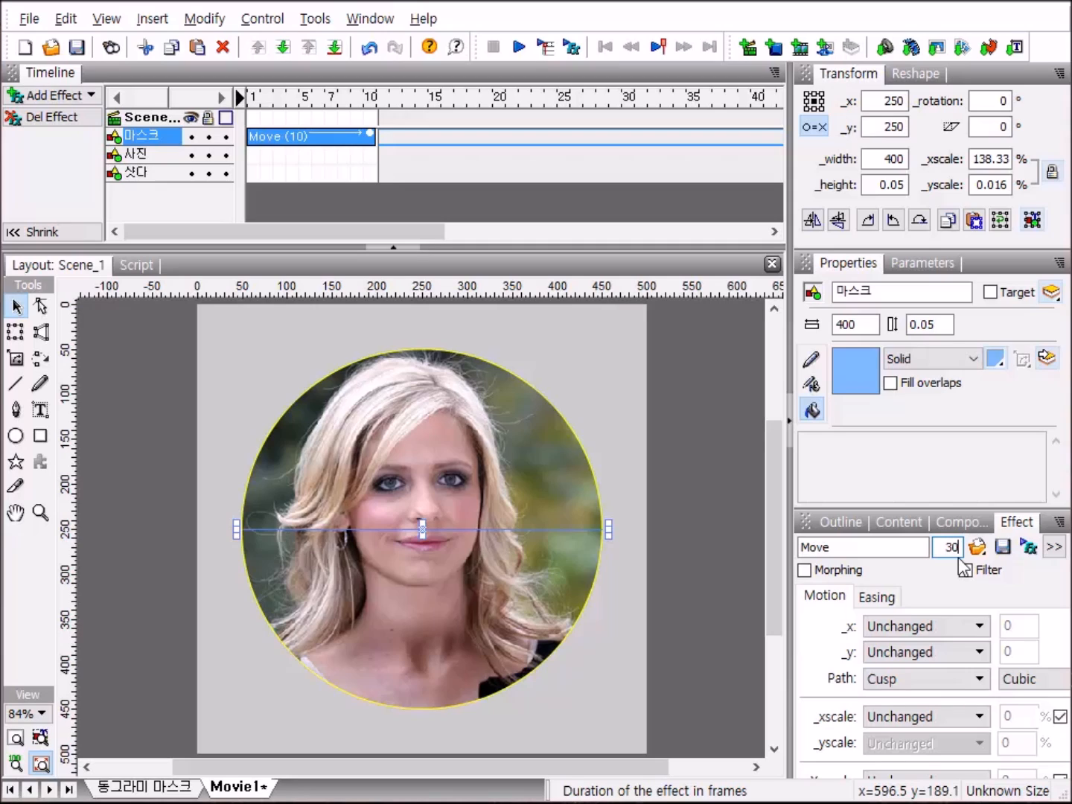
key(Return)
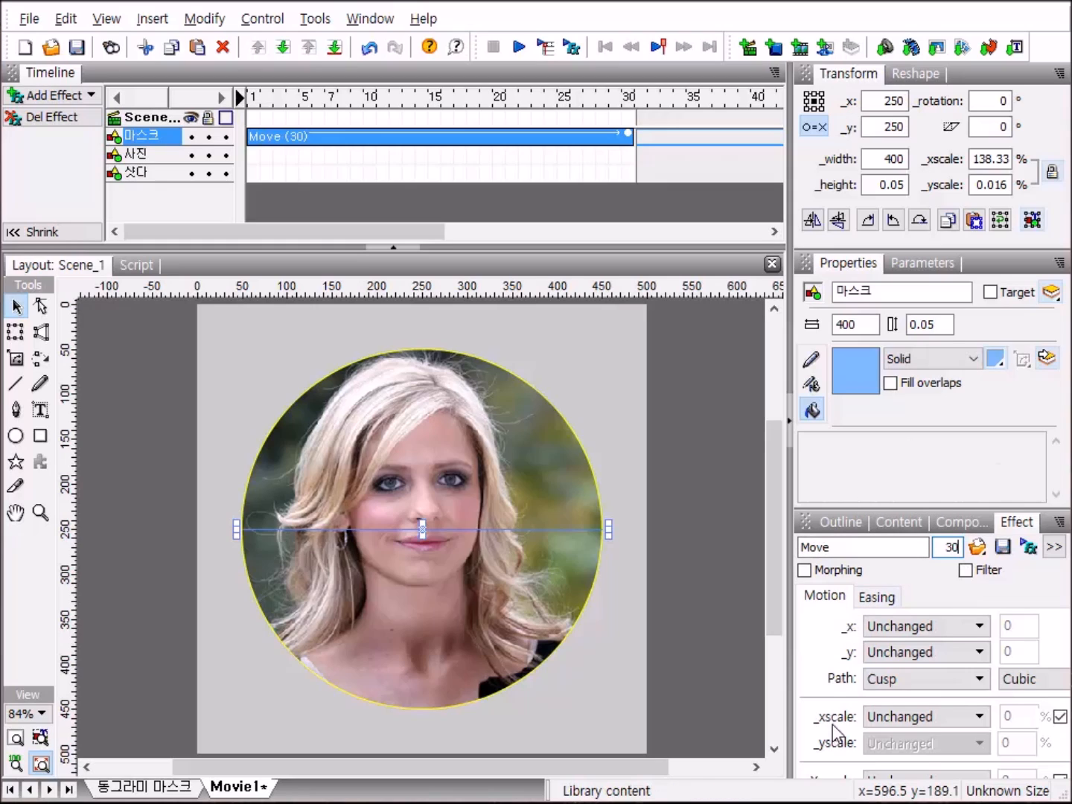
Unlock the X and Y scale ratio of the Move effect and set its _yscale to Increase by 80%.
click(1062, 718)
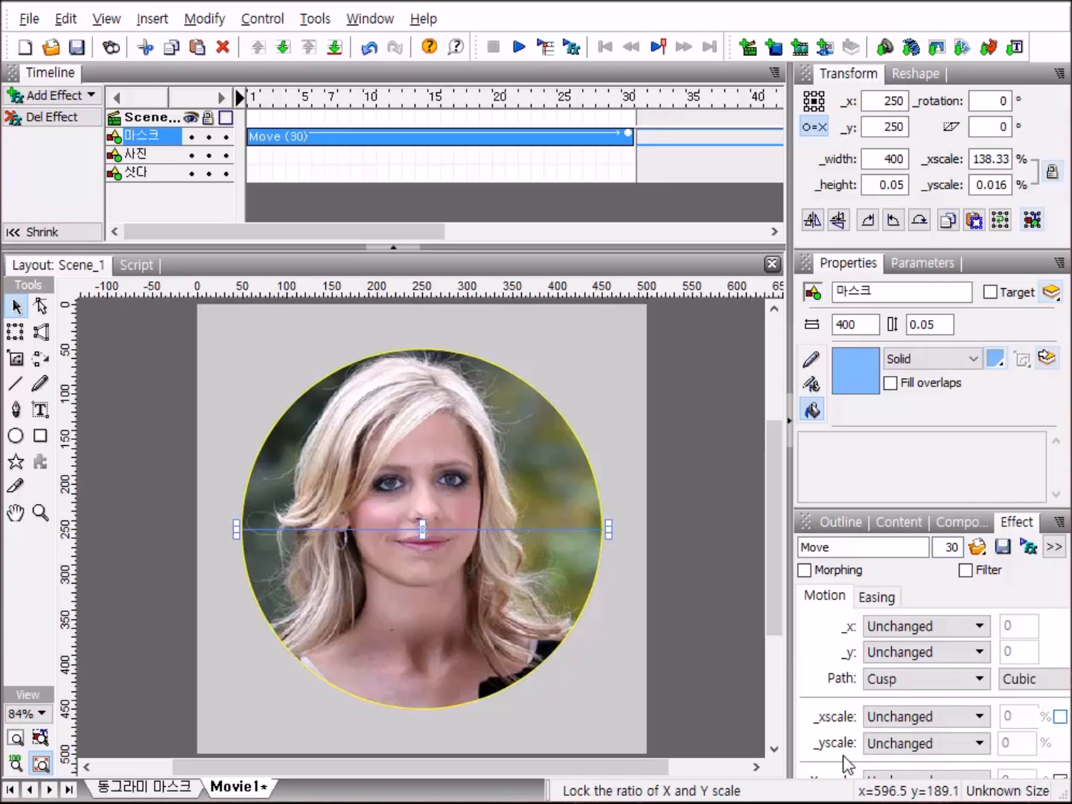
click(982, 743)
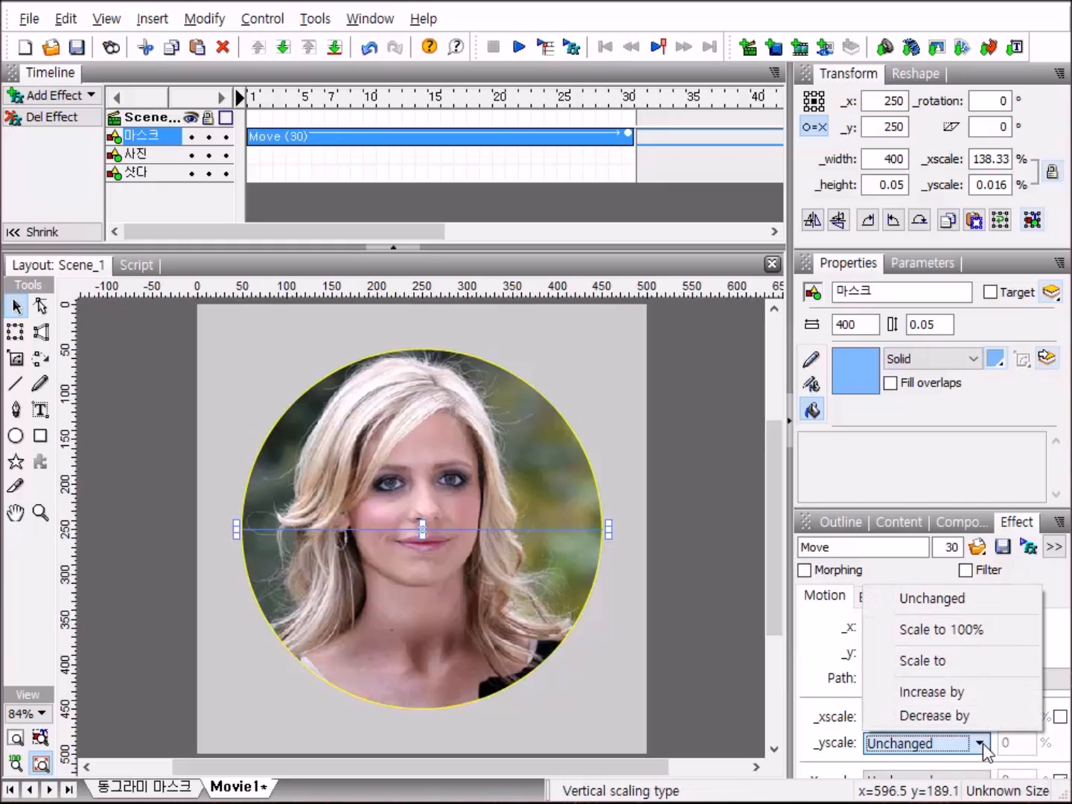
click(917, 692)
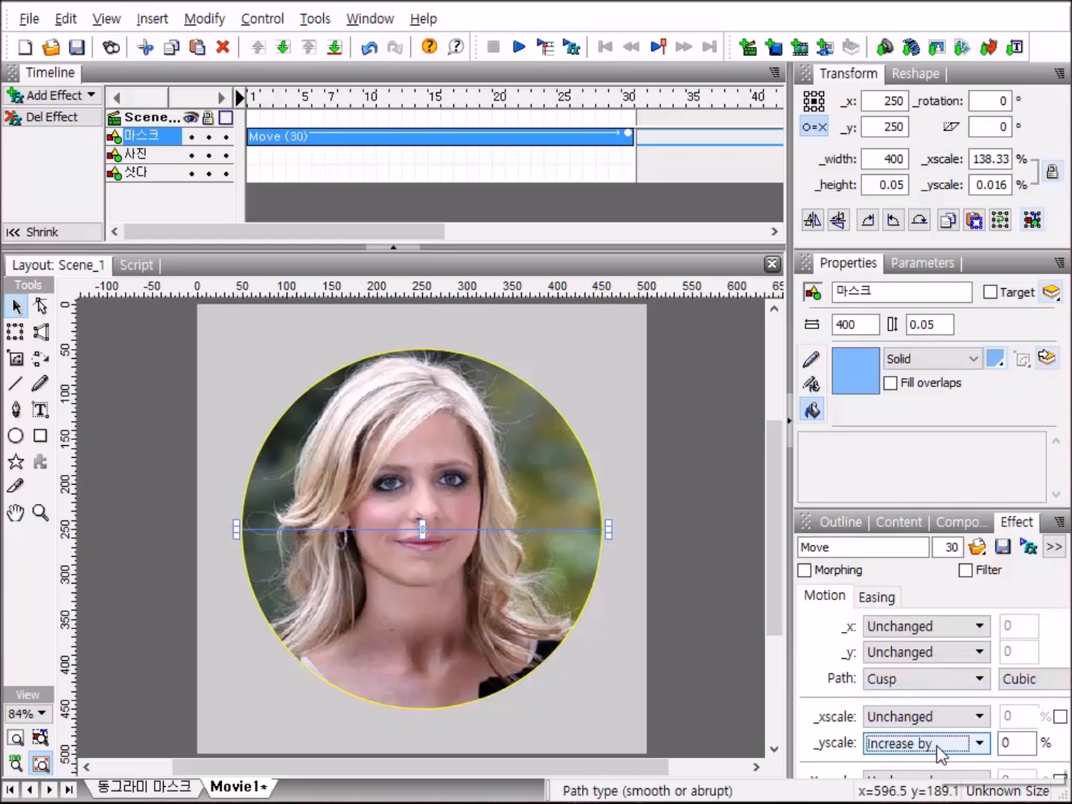
click(1027, 747)
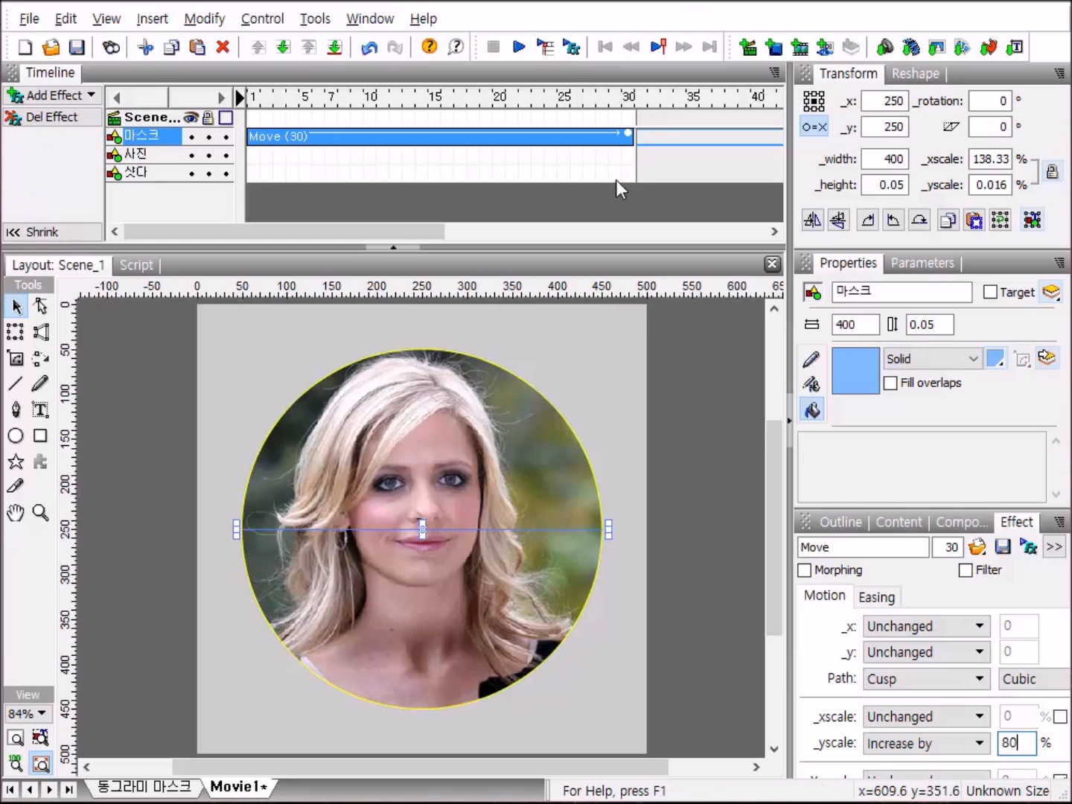
Copy the 마스크 shape's Move effect and paste it at frame 60 of the same row.
right_click(484, 140)
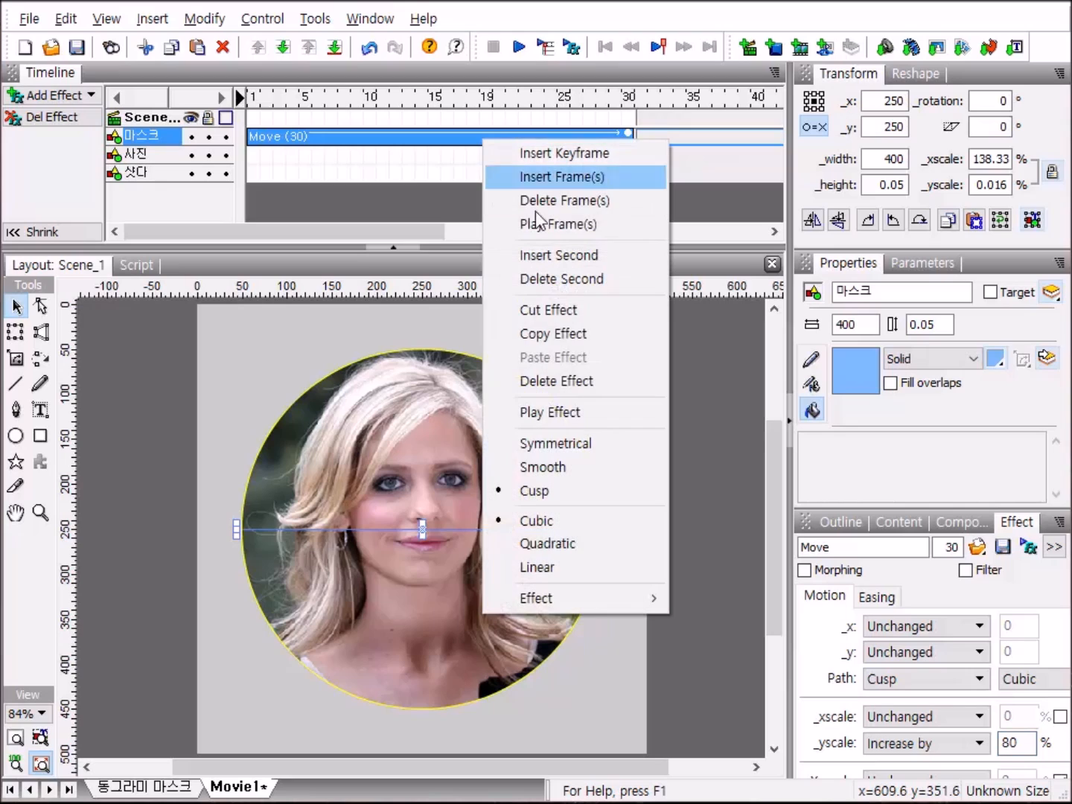
click(570, 336)
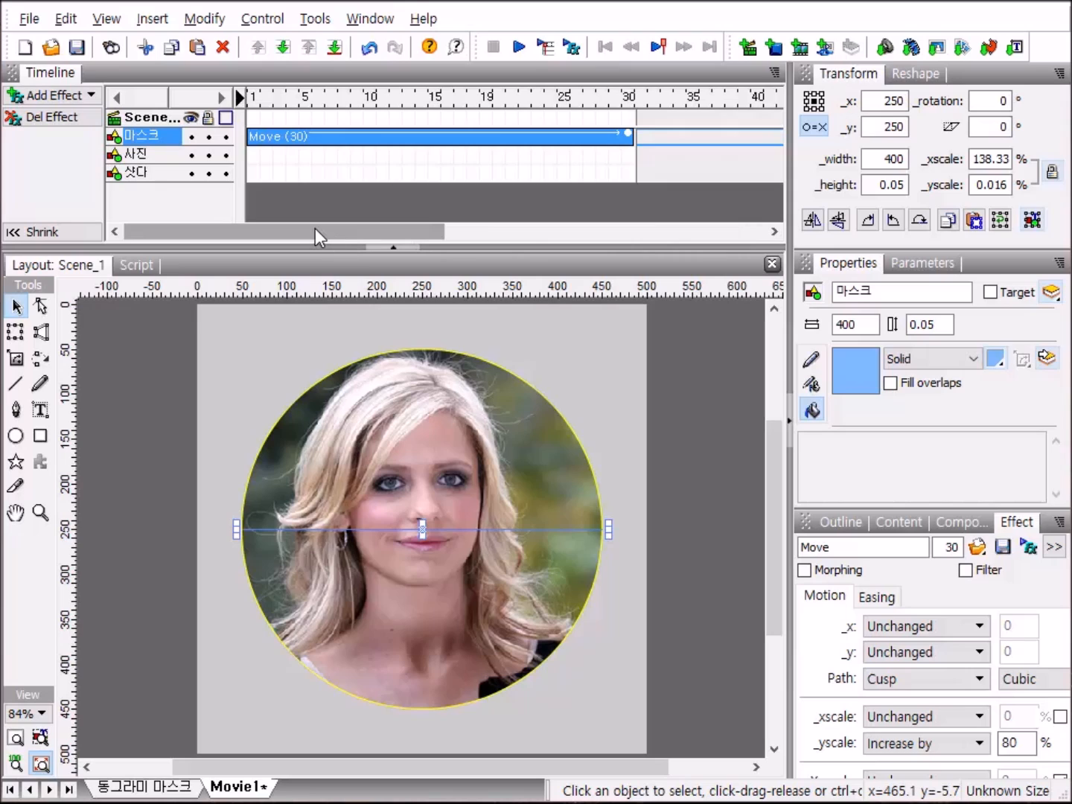
drag(315, 228, 640, 253)
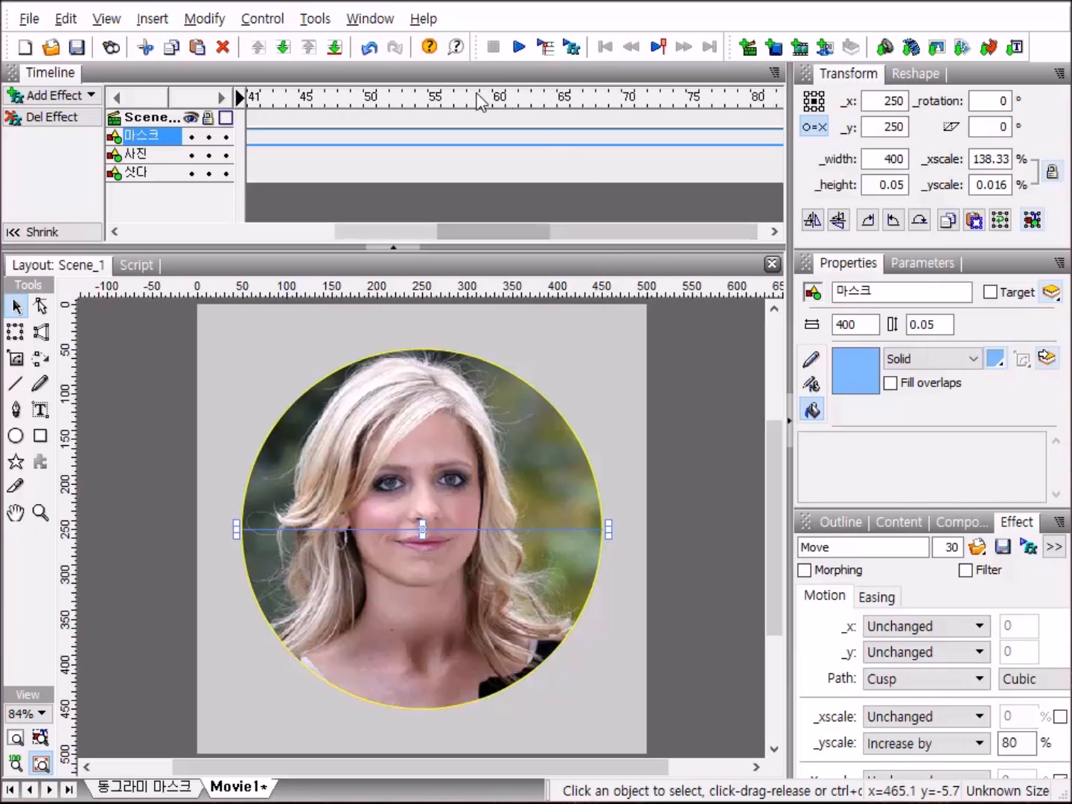
click(503, 135)
right_click(503, 136)
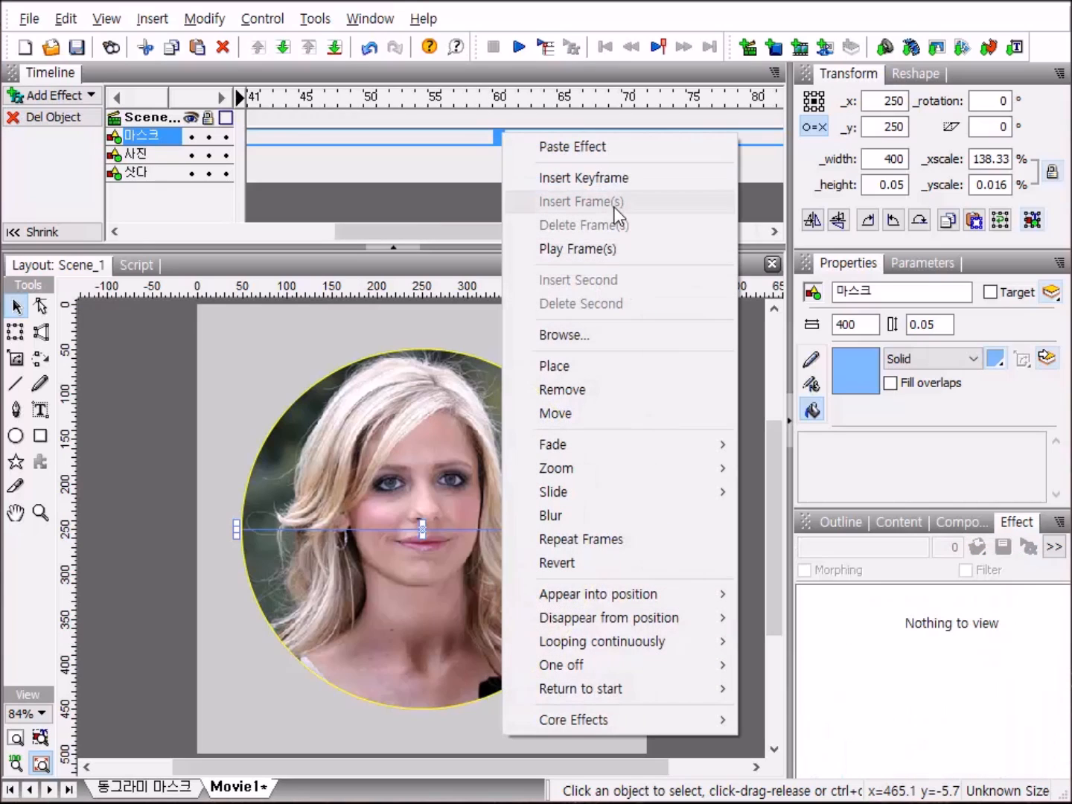
click(586, 151)
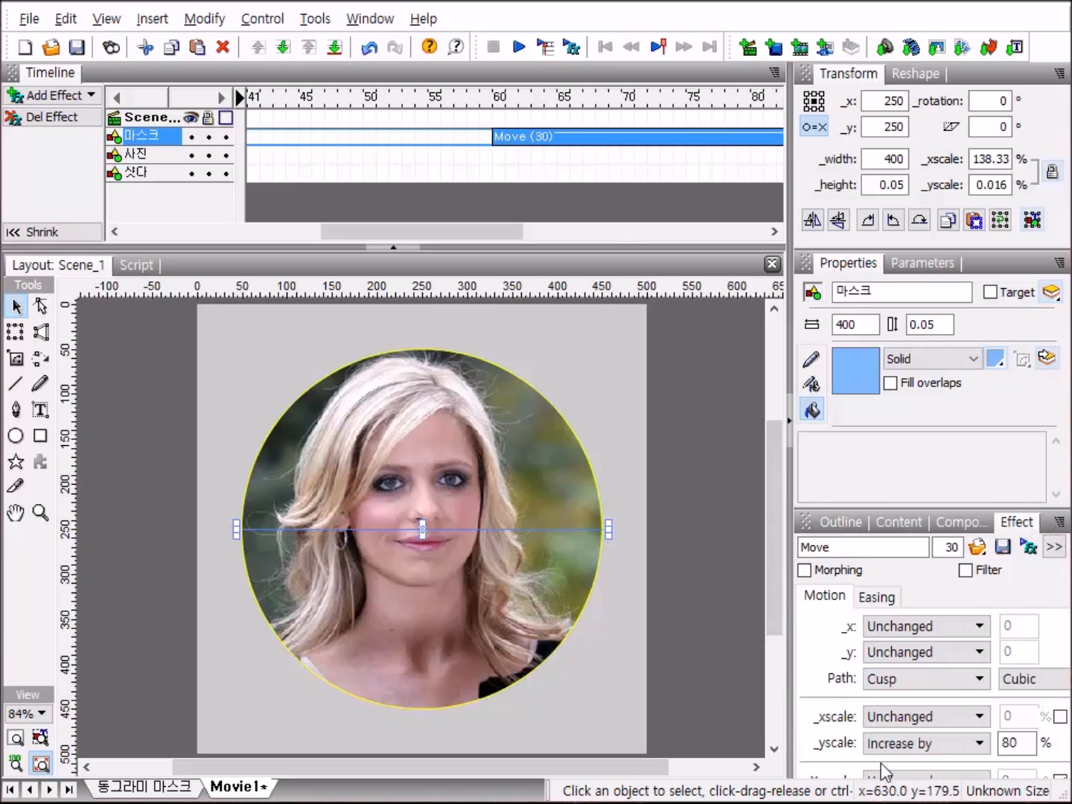
Change the _yscale type of the Move effect at frame 60 to Decrease by.
click(980, 744)
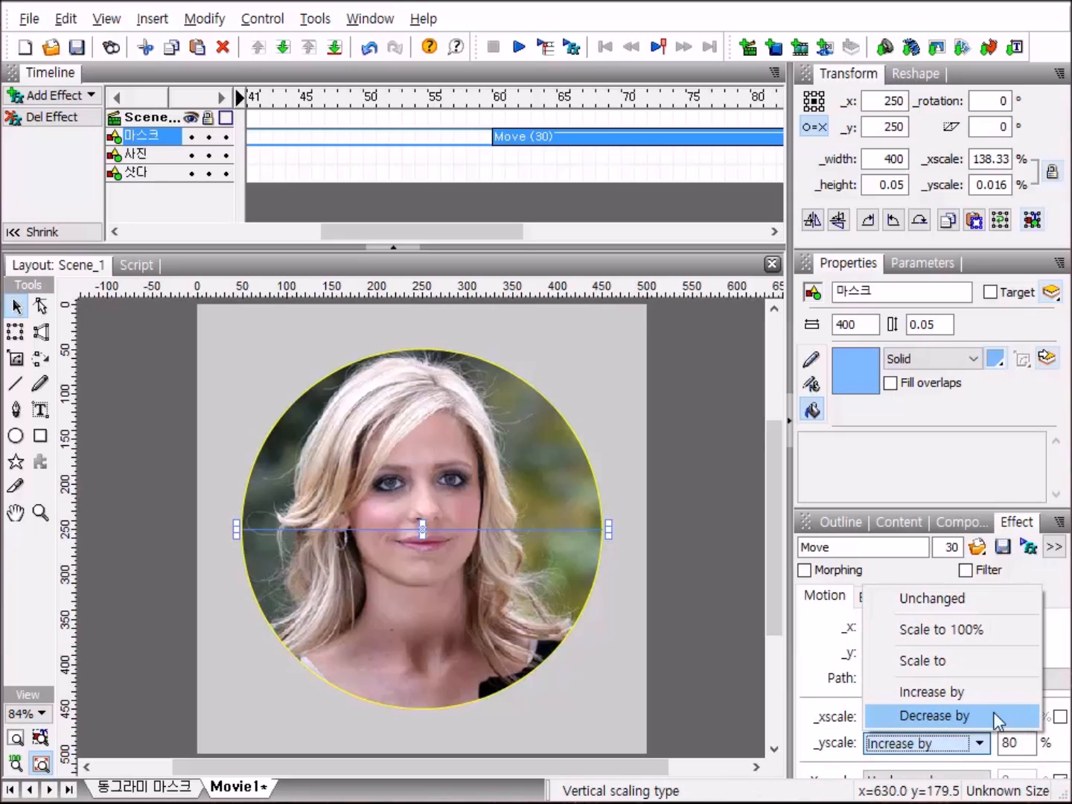
click(965, 716)
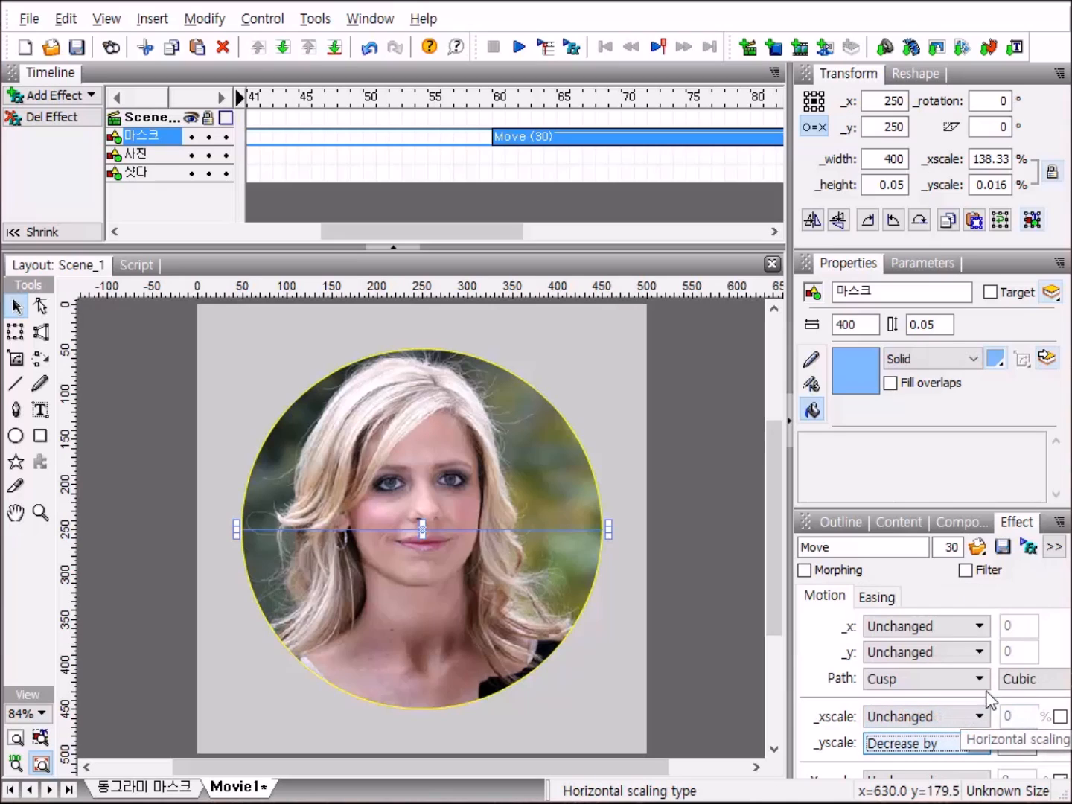
click(1025, 526)
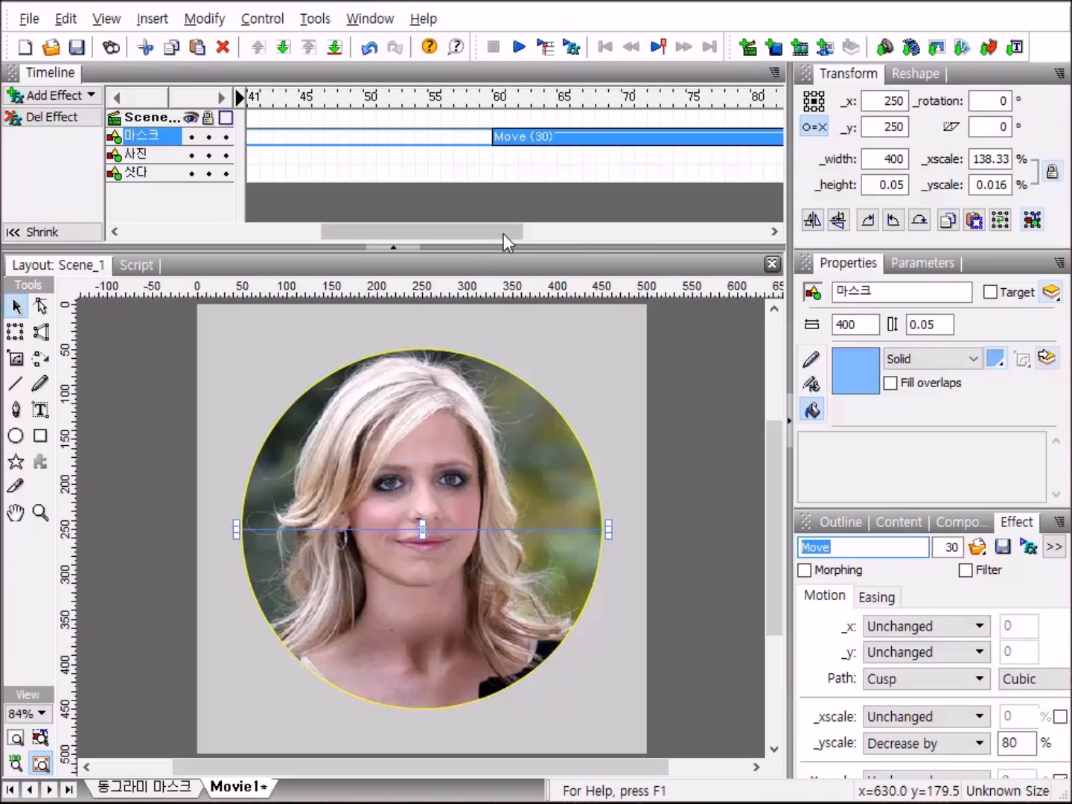
Add a Place effect to the 마스크 shape at frame 100.
drag(456, 230, 658, 255)
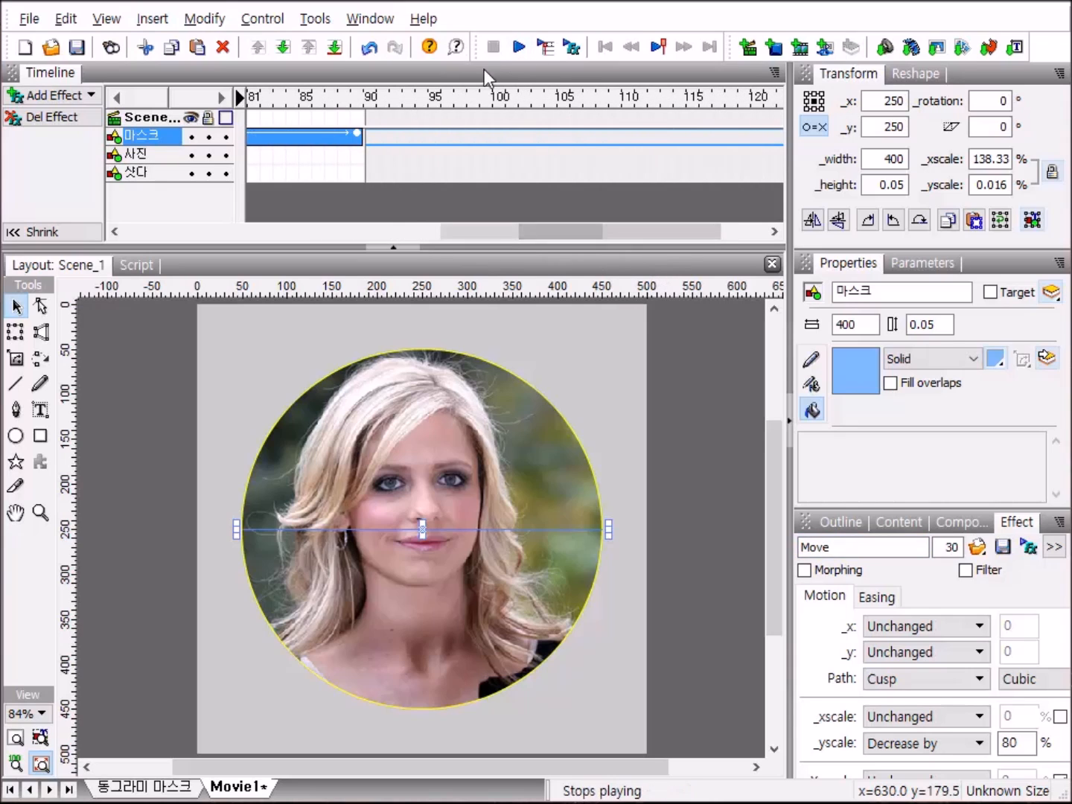
click(499, 137)
right_click(504, 138)
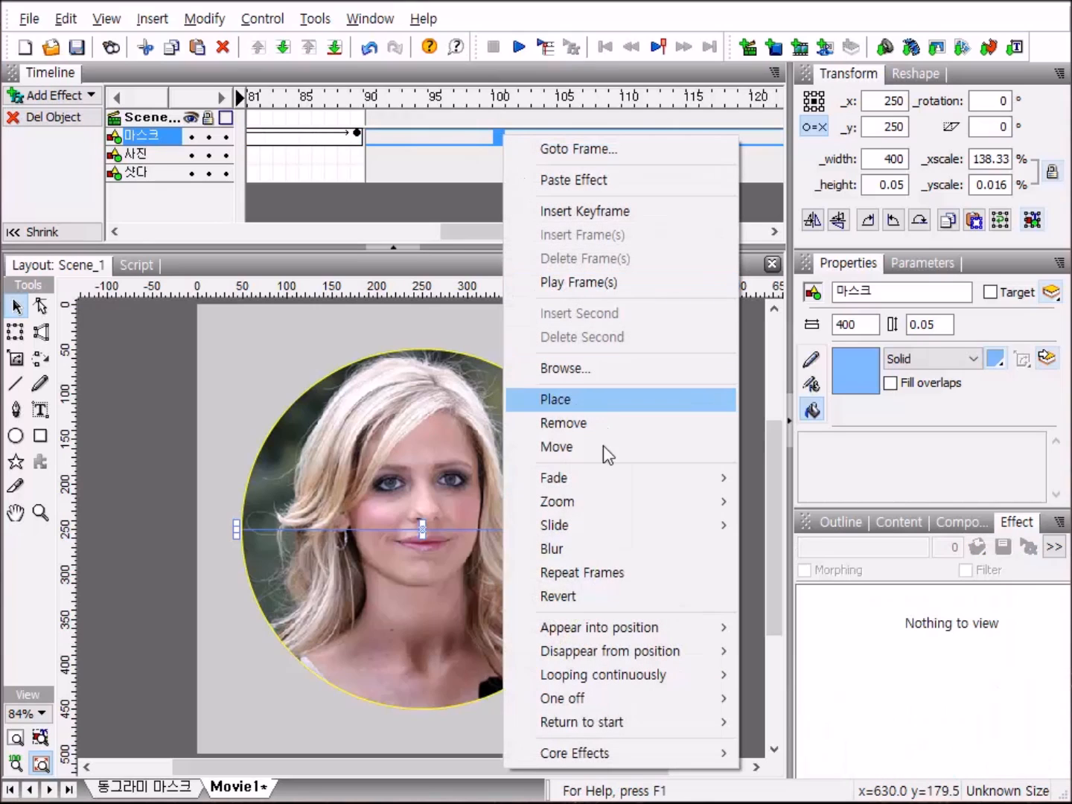
click(544, 401)
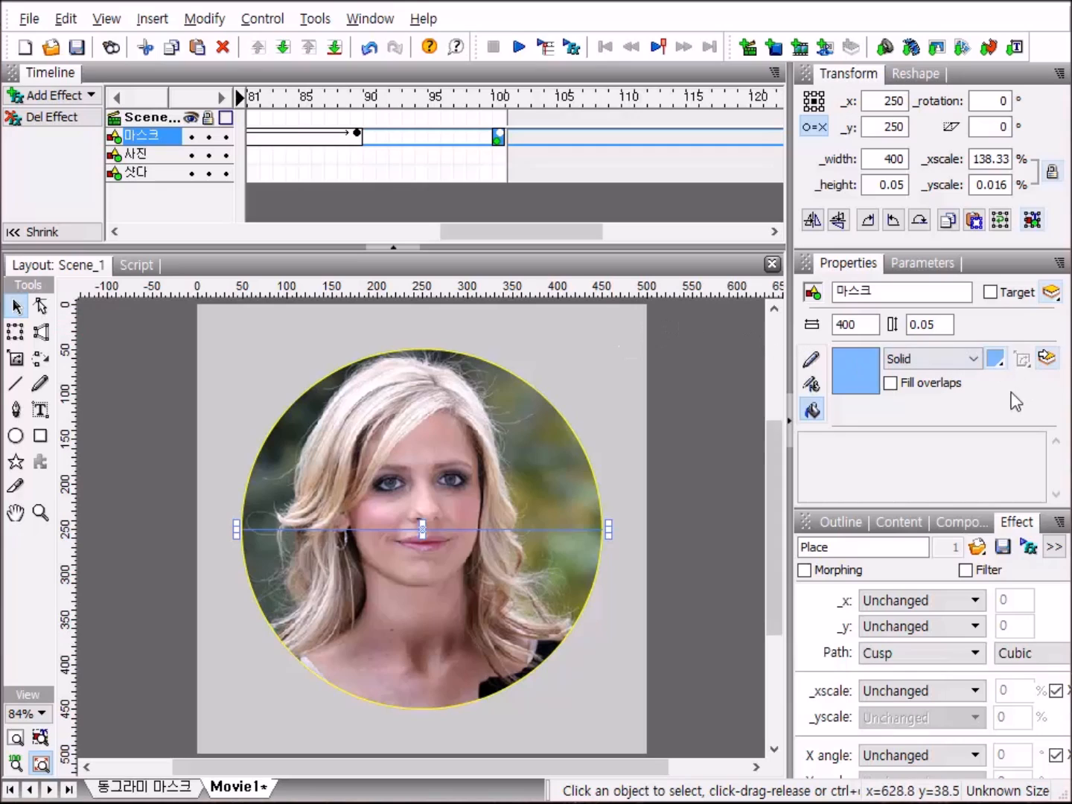
Send the 마스크 shape one level behind 사진 and group the two shapes as a movie clip.
click(856, 524)
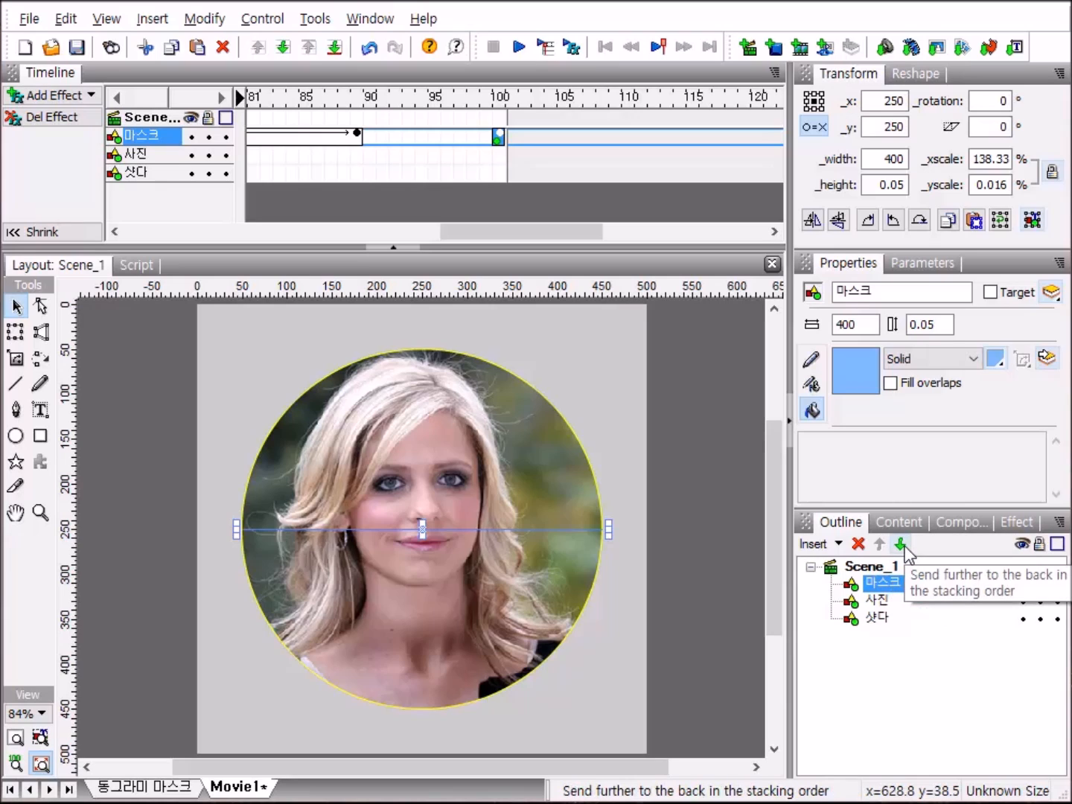
click(902, 547)
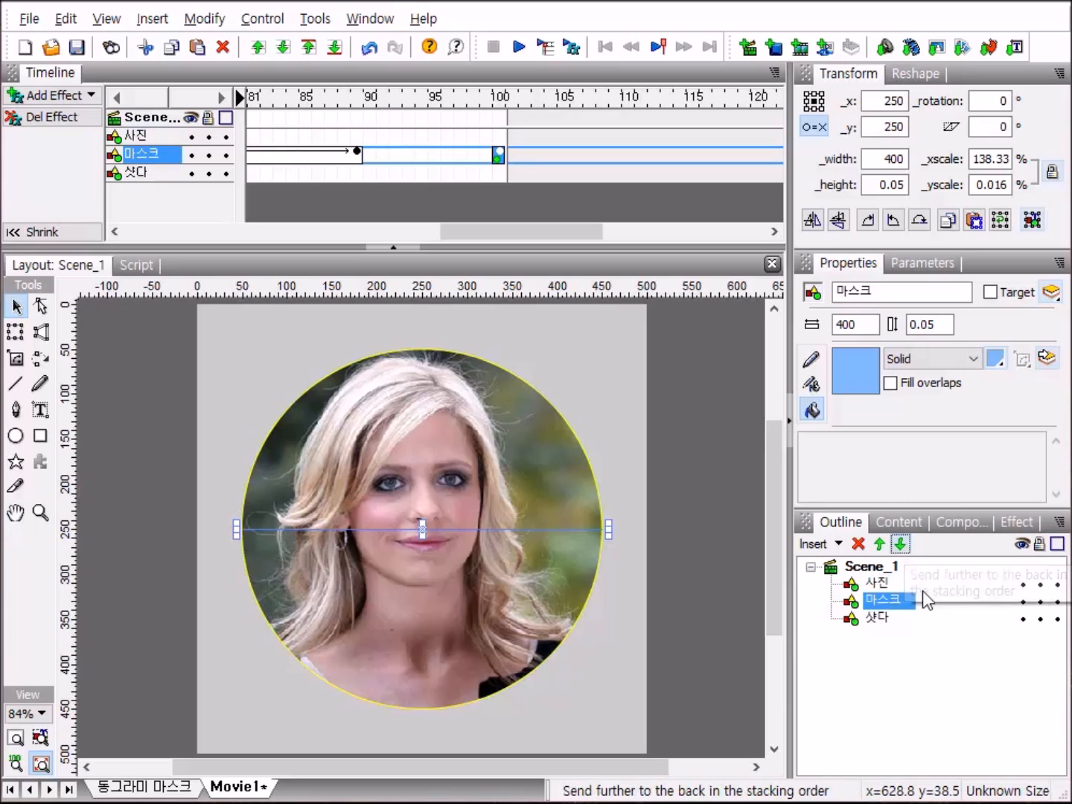
click(875, 584)
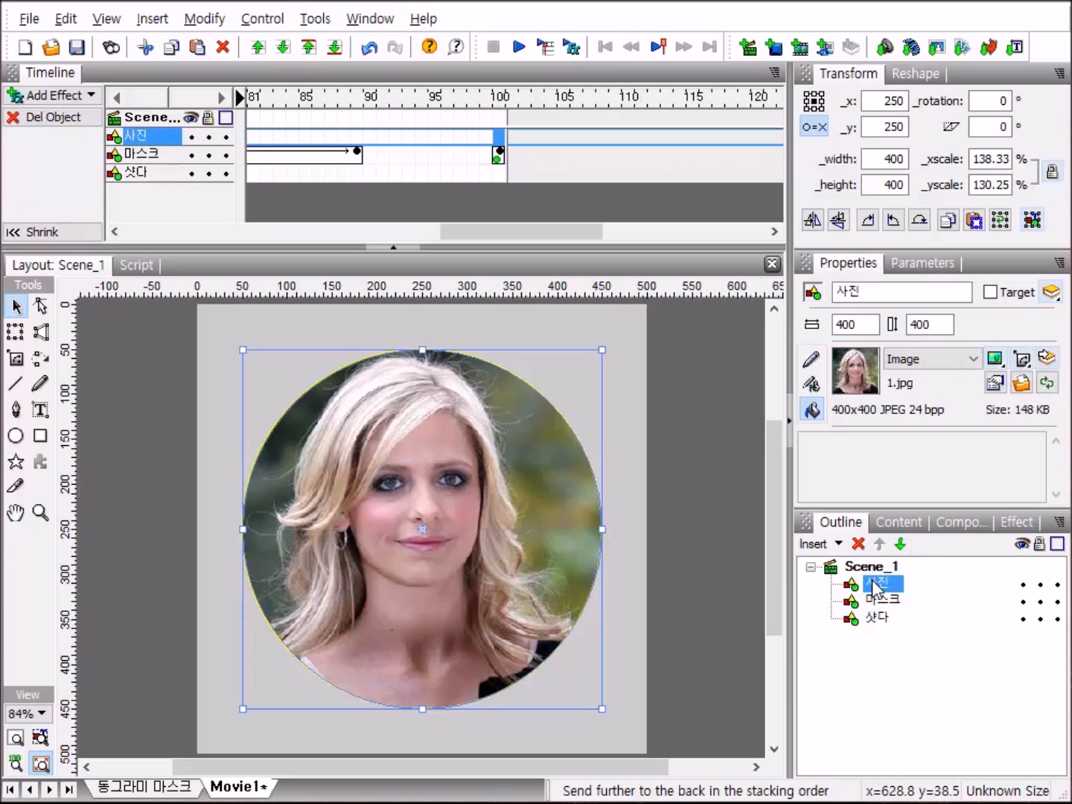
shift+click(882, 600)
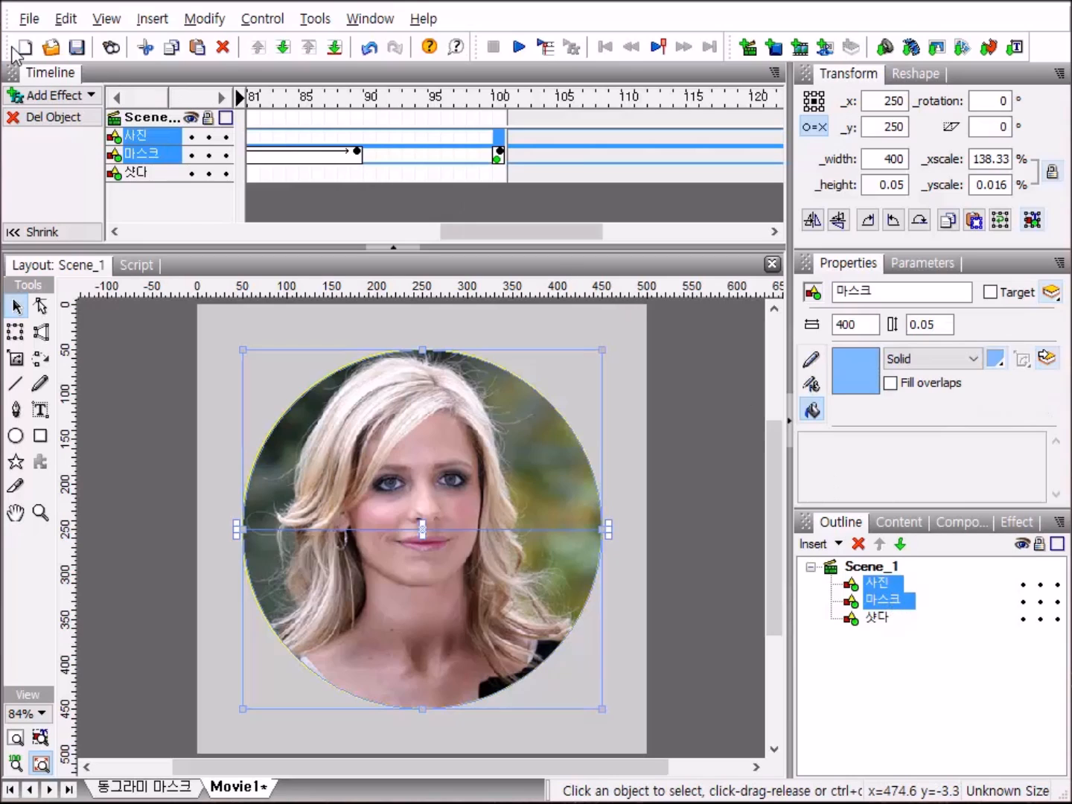
click(205, 23)
mouse_move(239, 76)
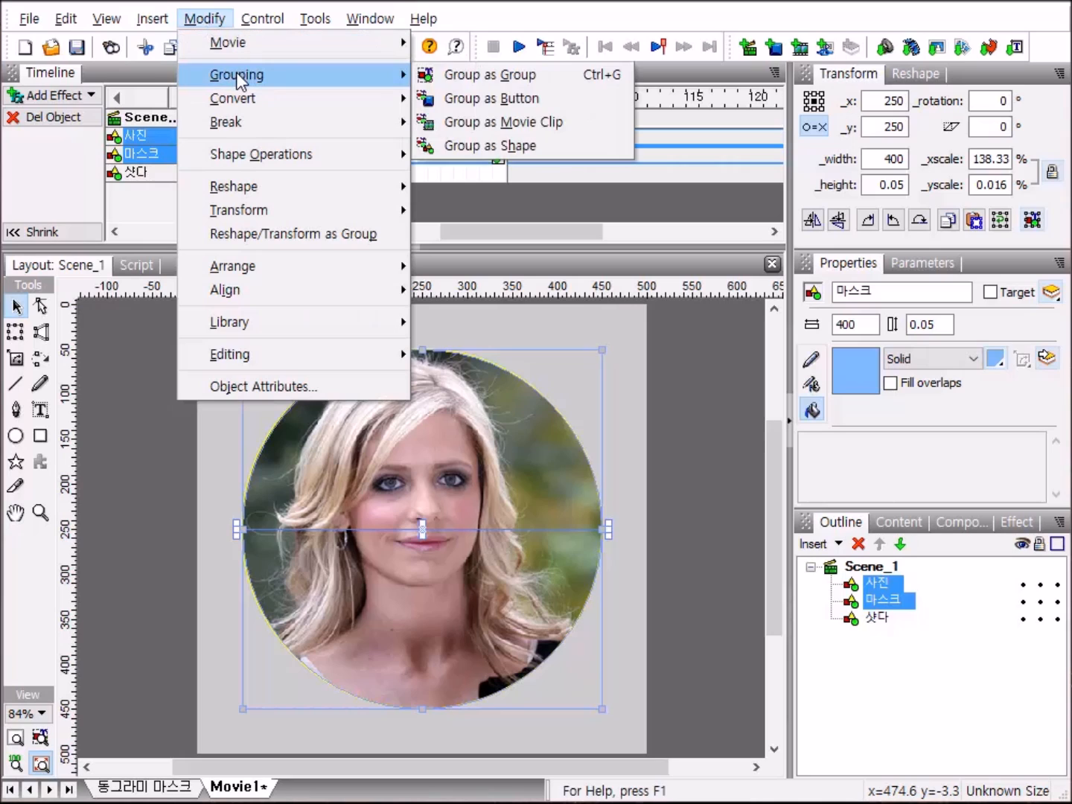
click(529, 123)
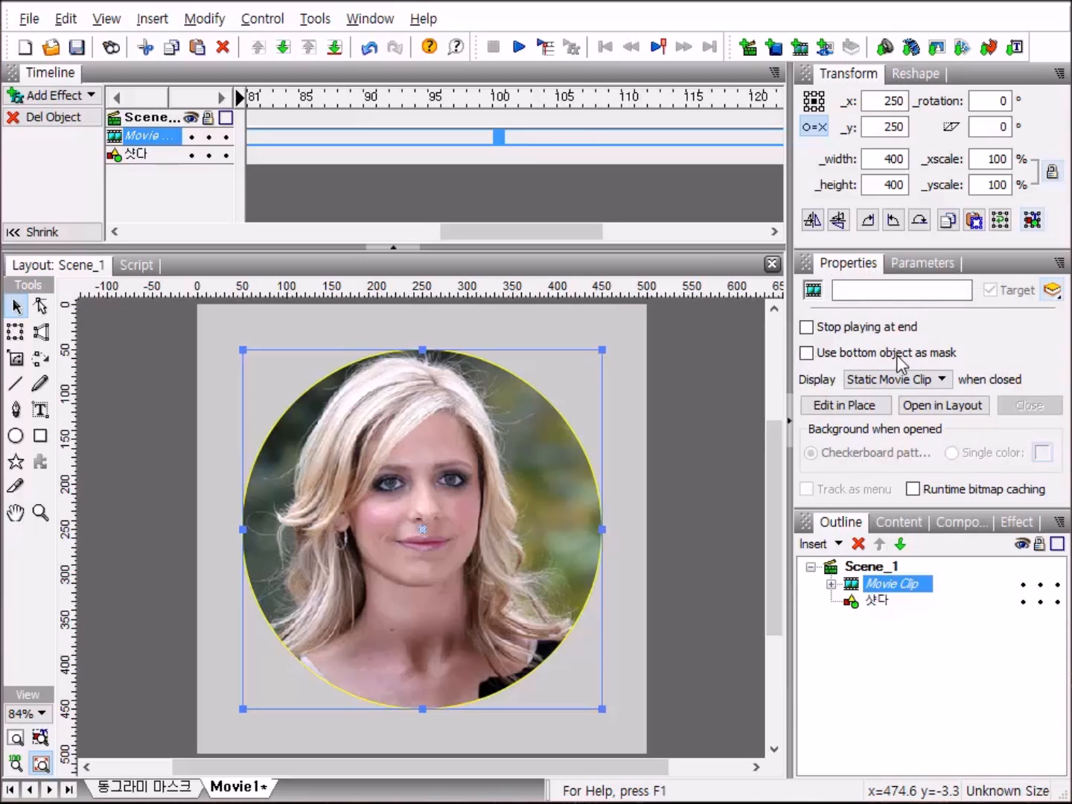
Make the movie clip use its bottom object as mask, and play the movie to check the reveal before stopping it.
click(807, 354)
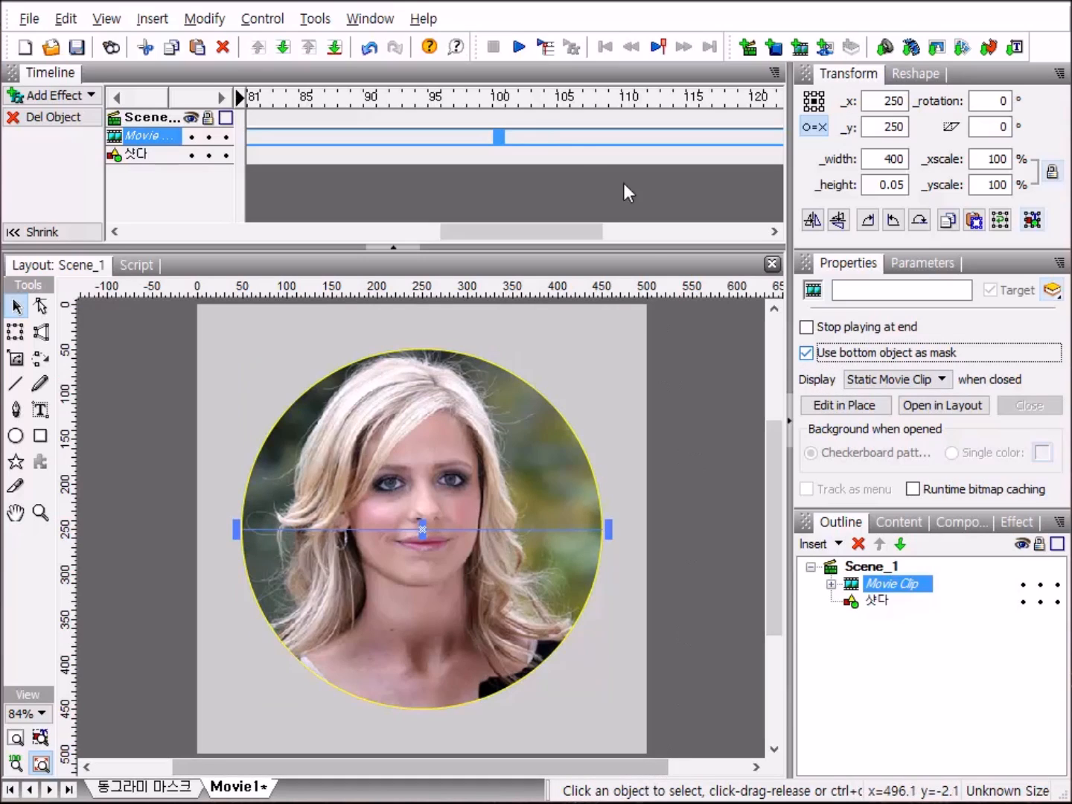
click(519, 49)
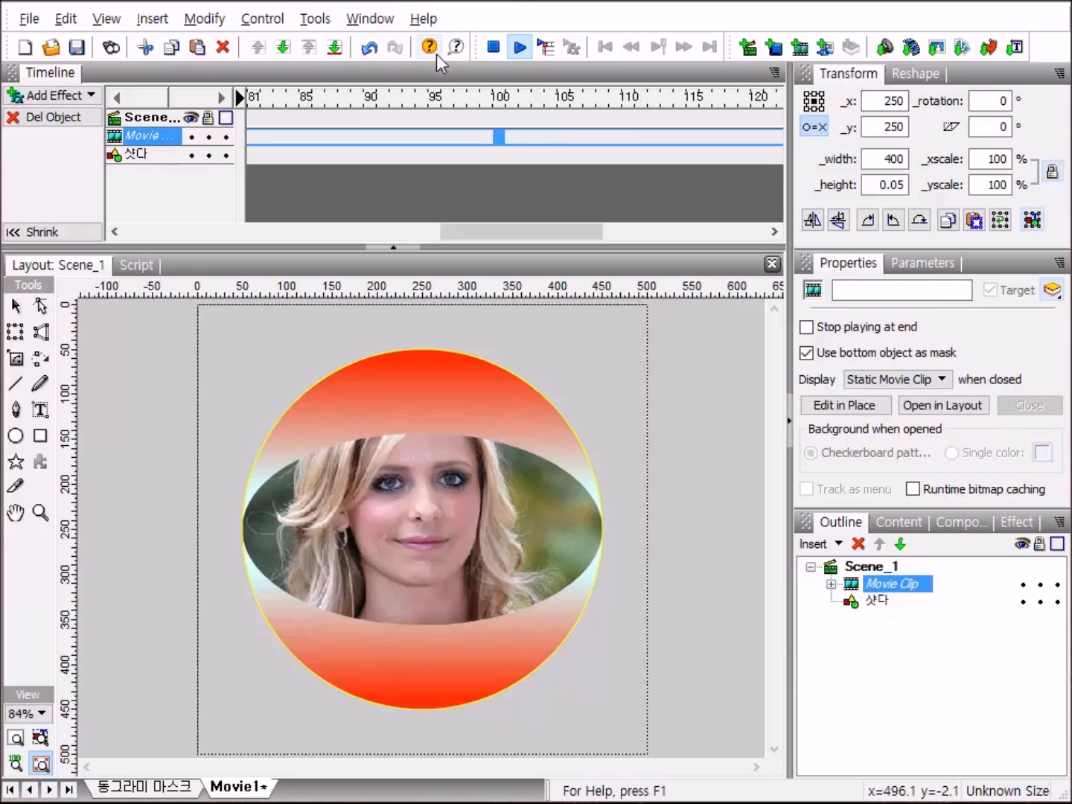
click(495, 49)
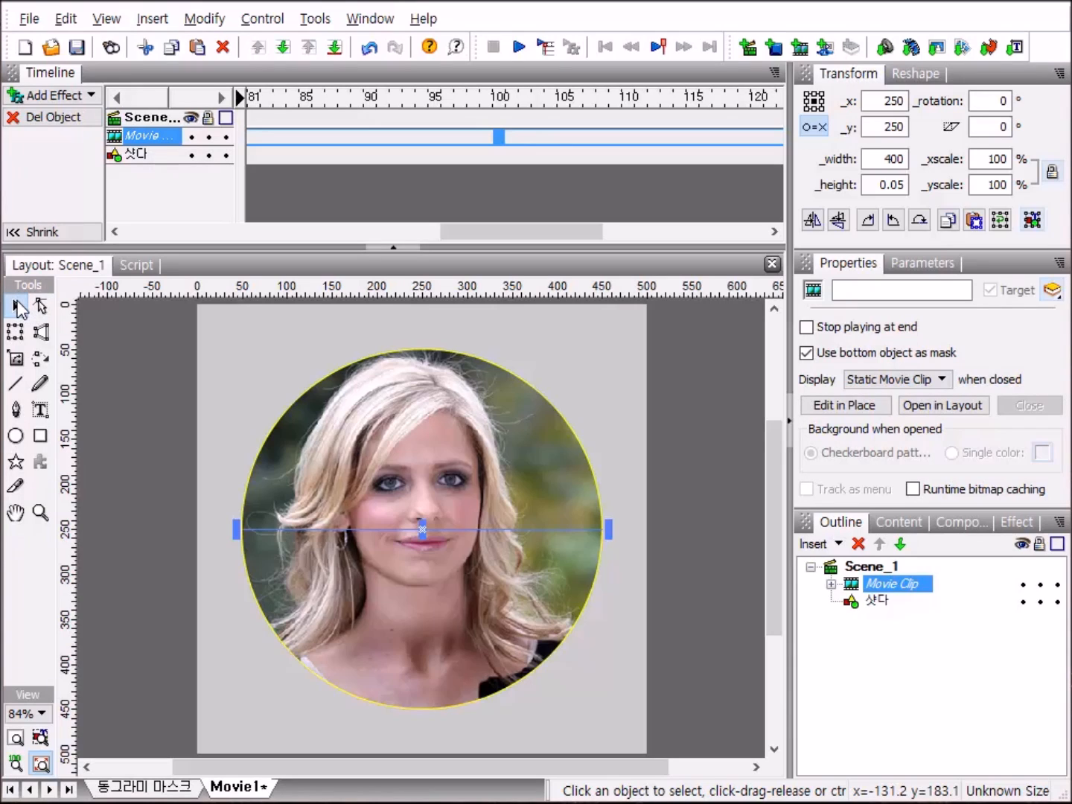
Duplicate the masked movie clip and set the copy's rotation to -90°.
key(ctrl+d)
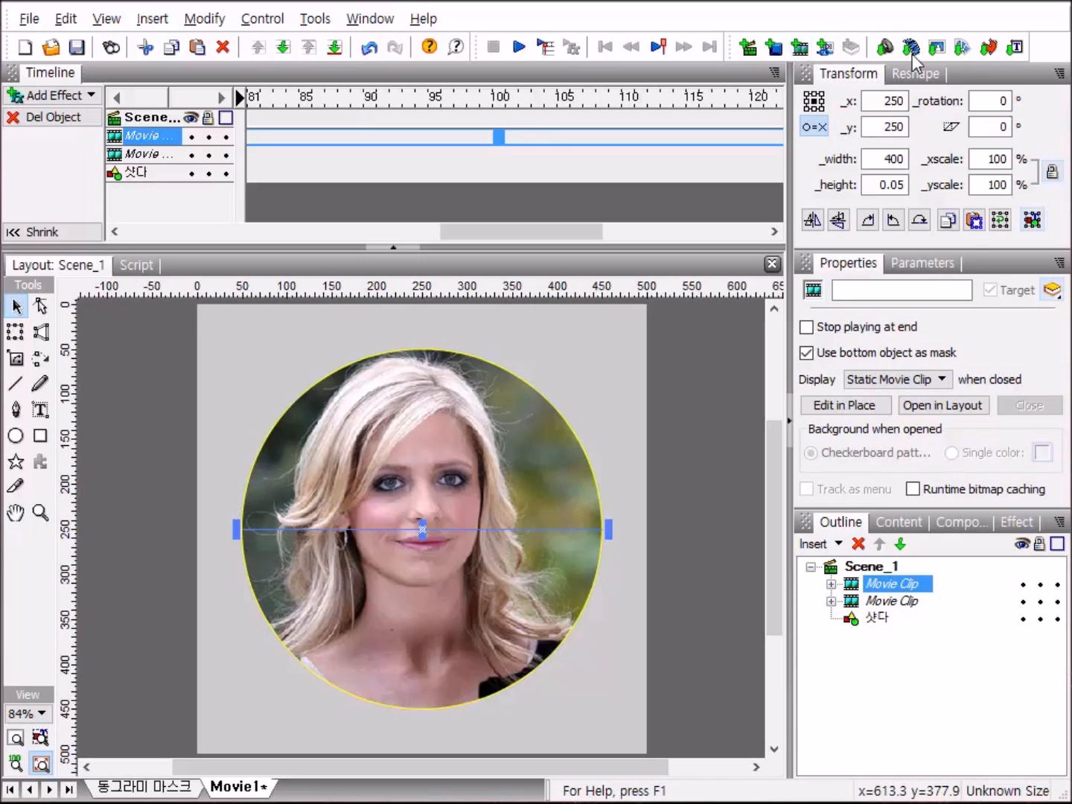
click(1002, 100)
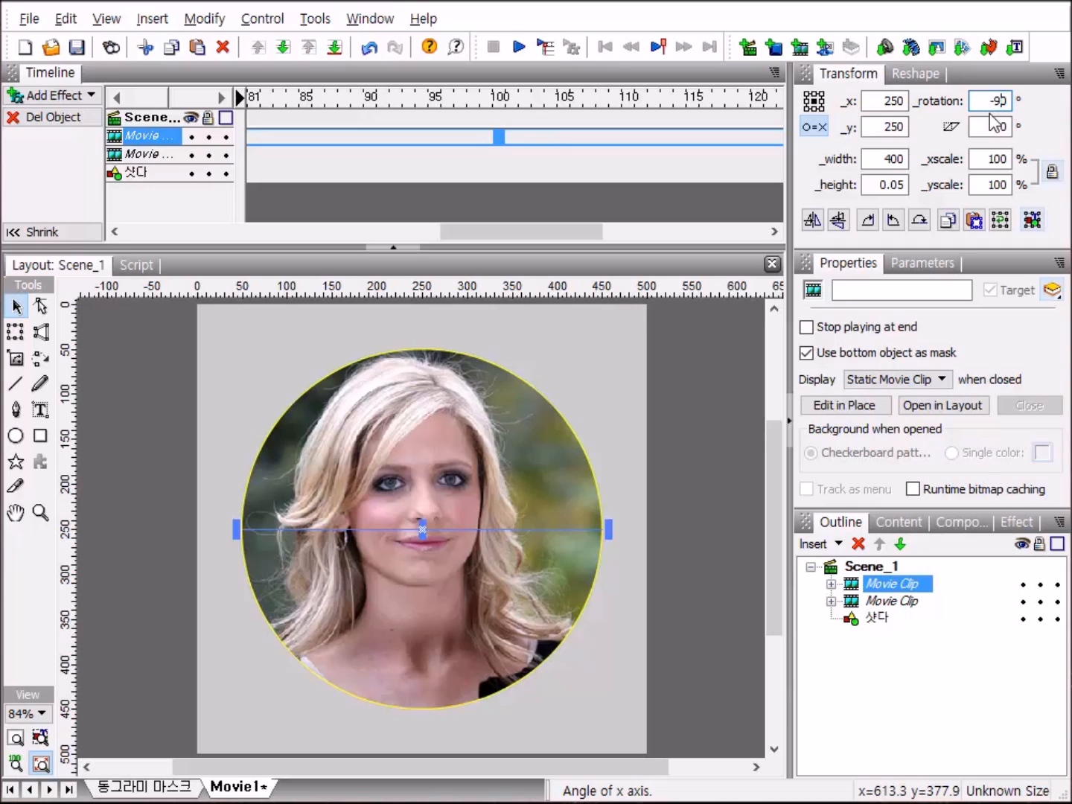
text(-90)
key(Return)
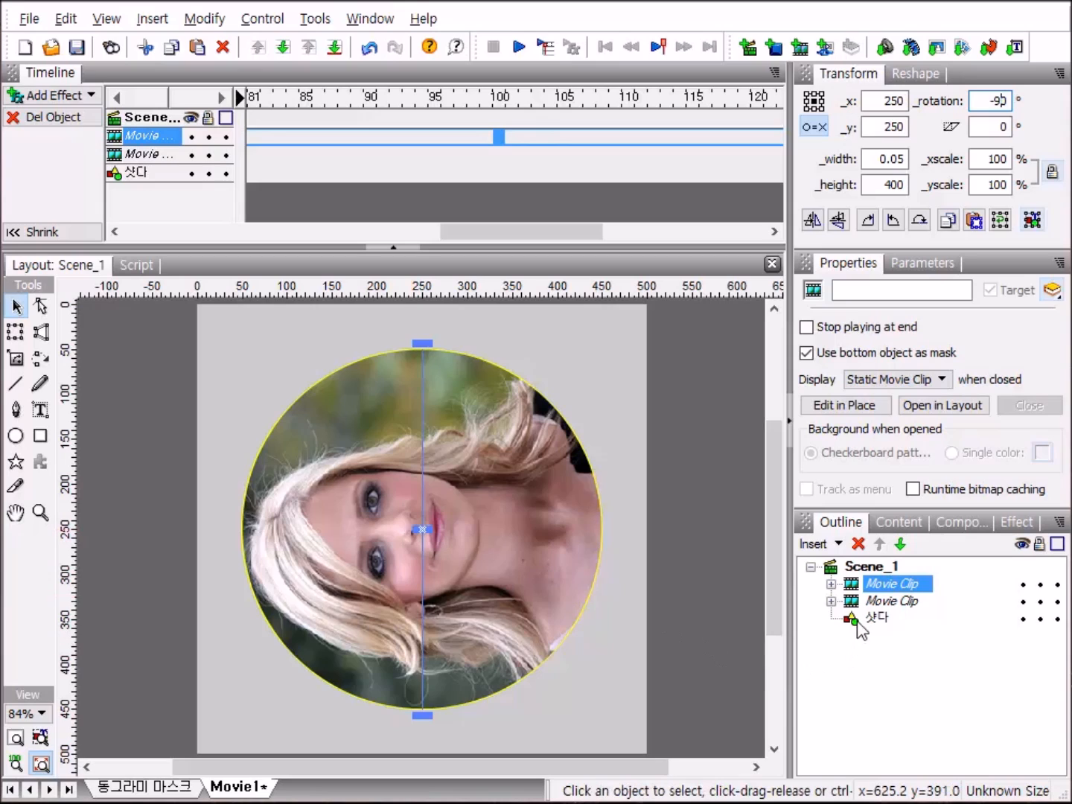
Set the rotation of the 사진 shape inside the rotated movie clip copy to 90°.
click(831, 585)
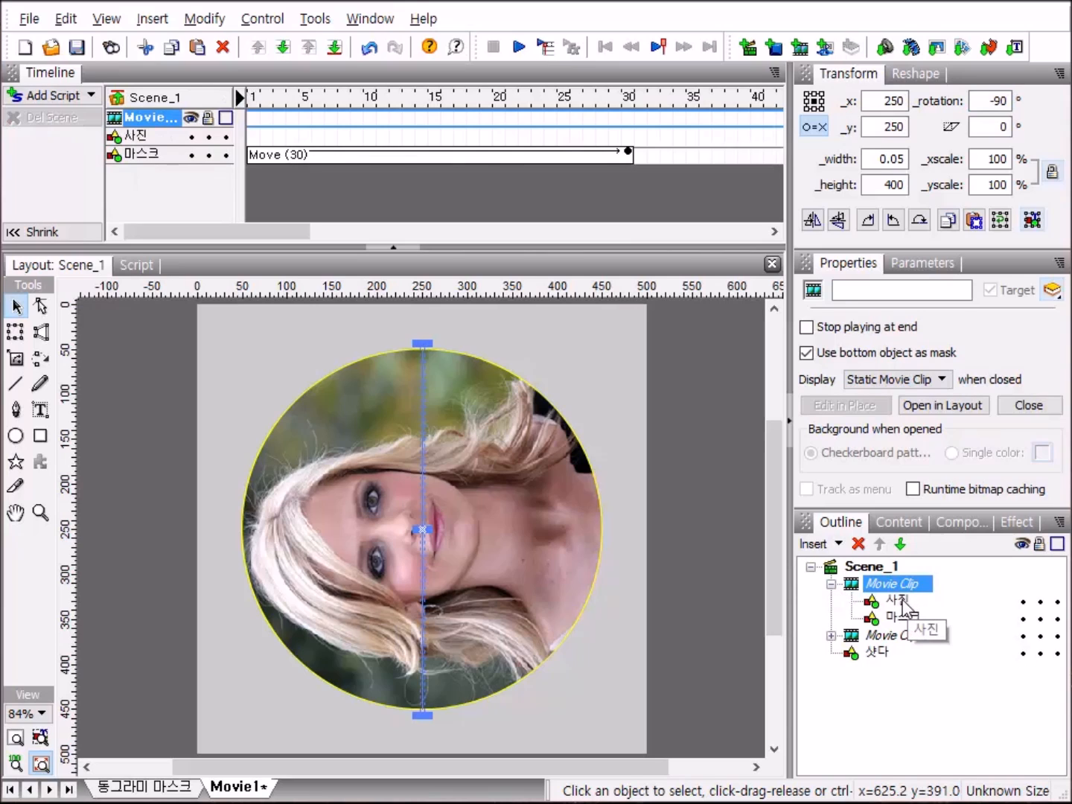
click(897, 600)
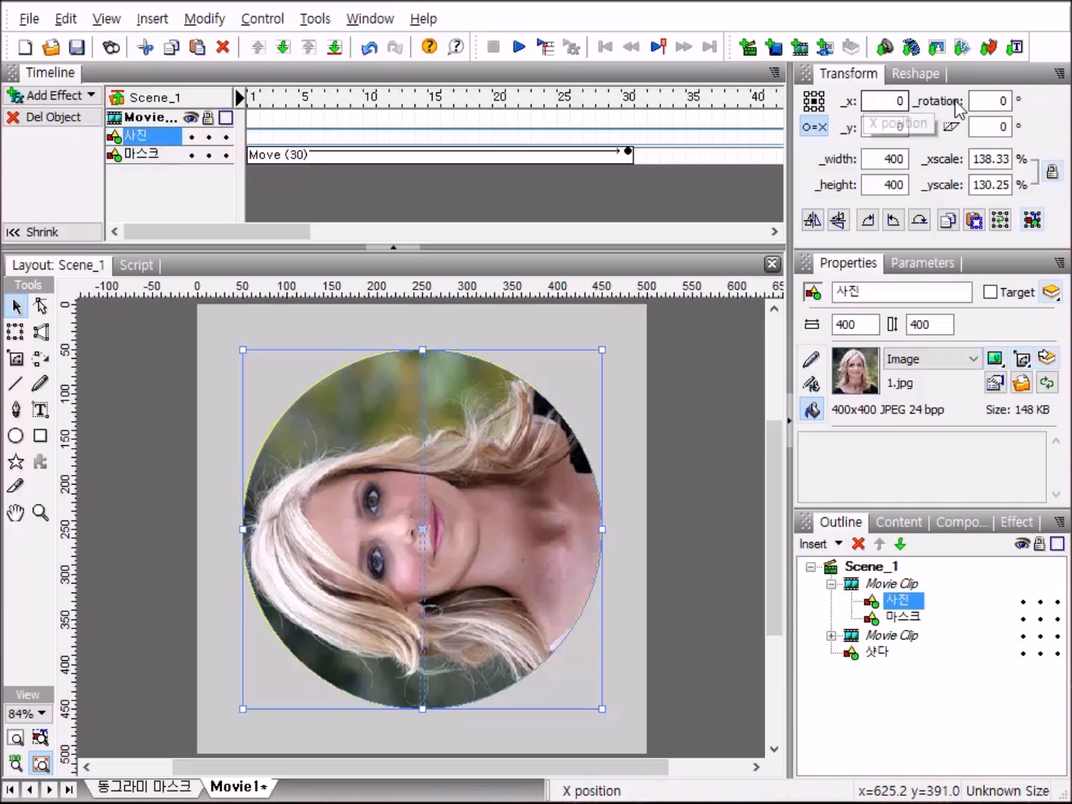
click(1000, 99)
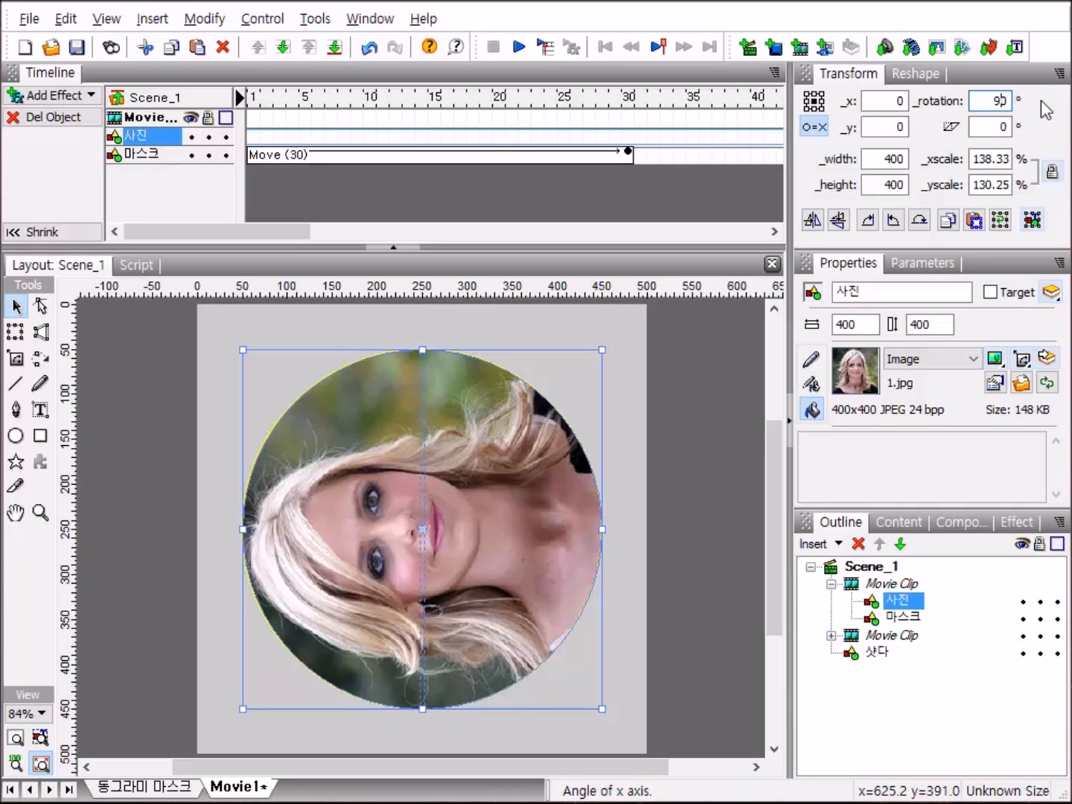
key(Return)
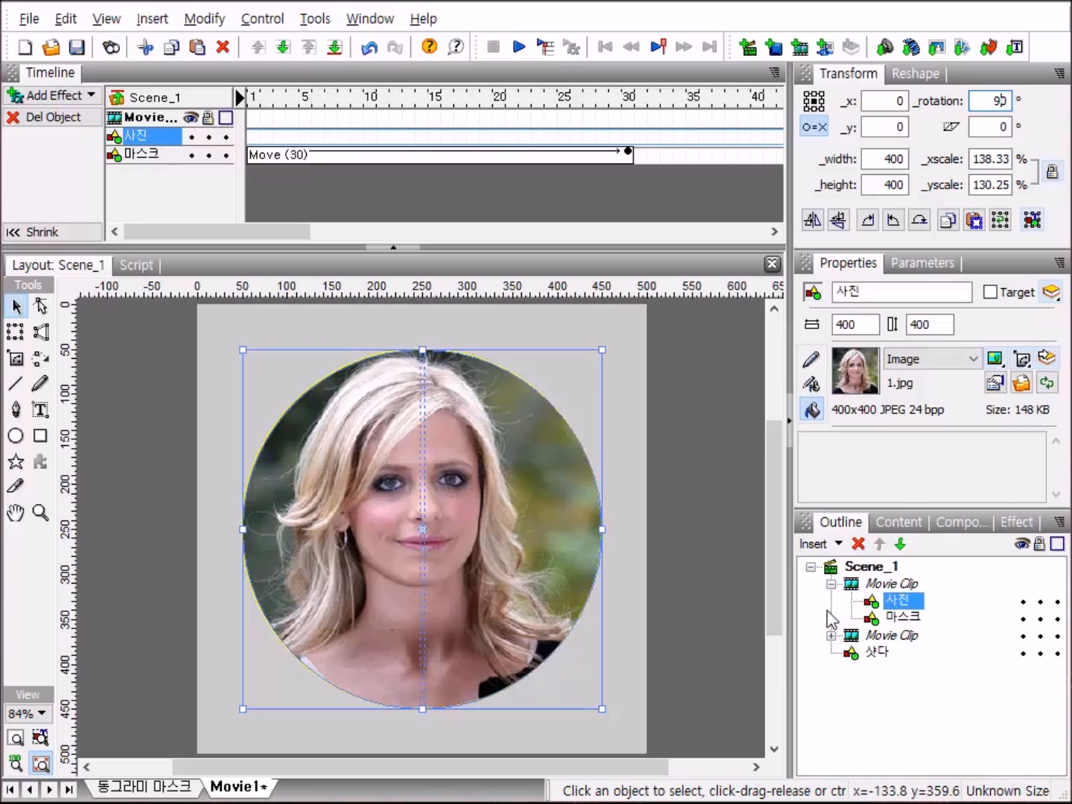
click(832, 584)
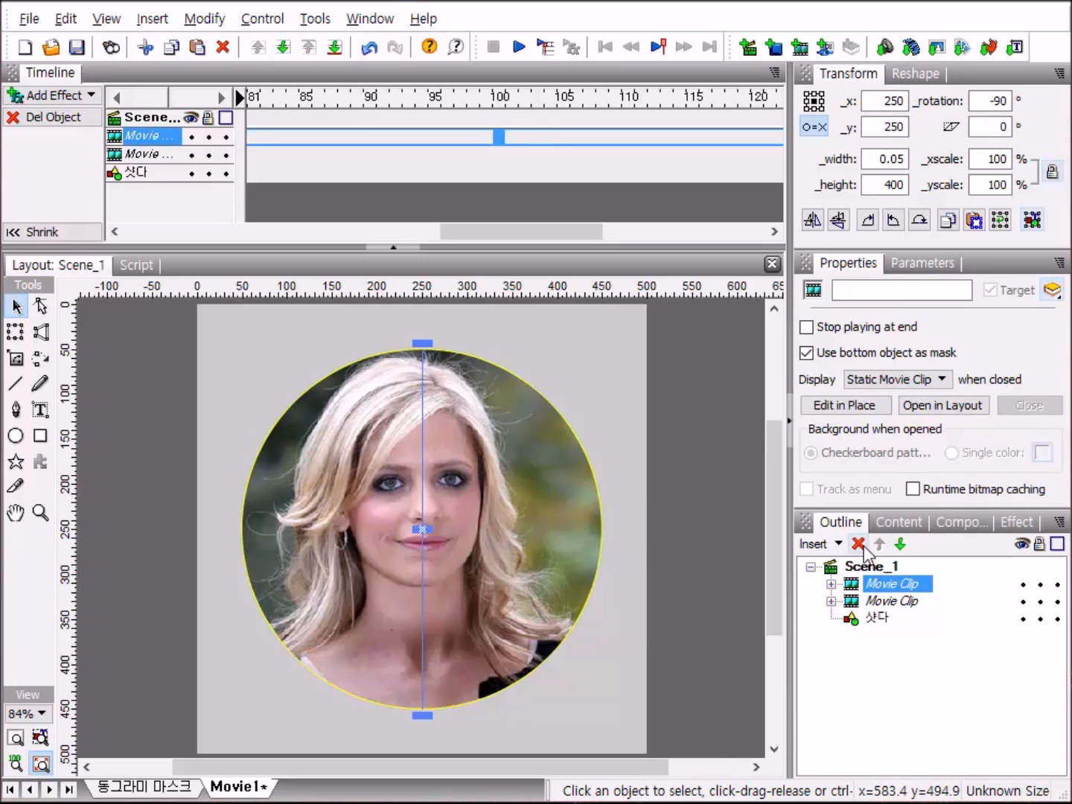
Group the two masked movie clips and the 샷다 shape together as one movie clip.
click(854, 622)
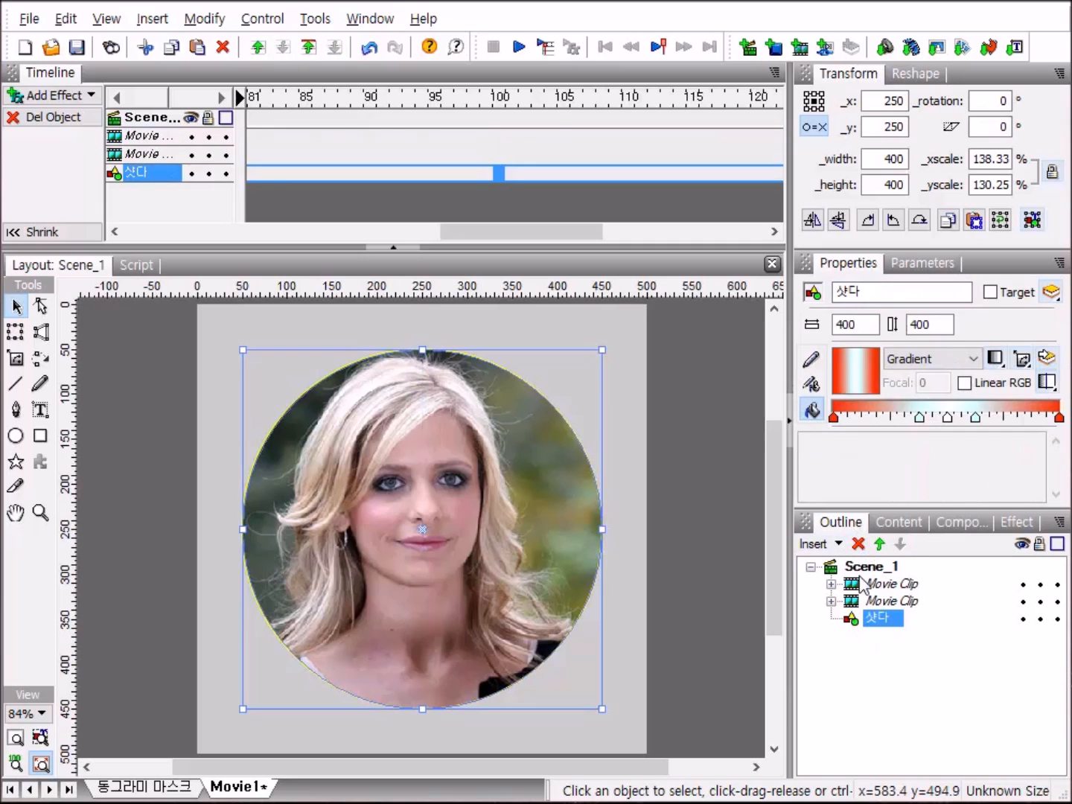
shift+click(862, 585)
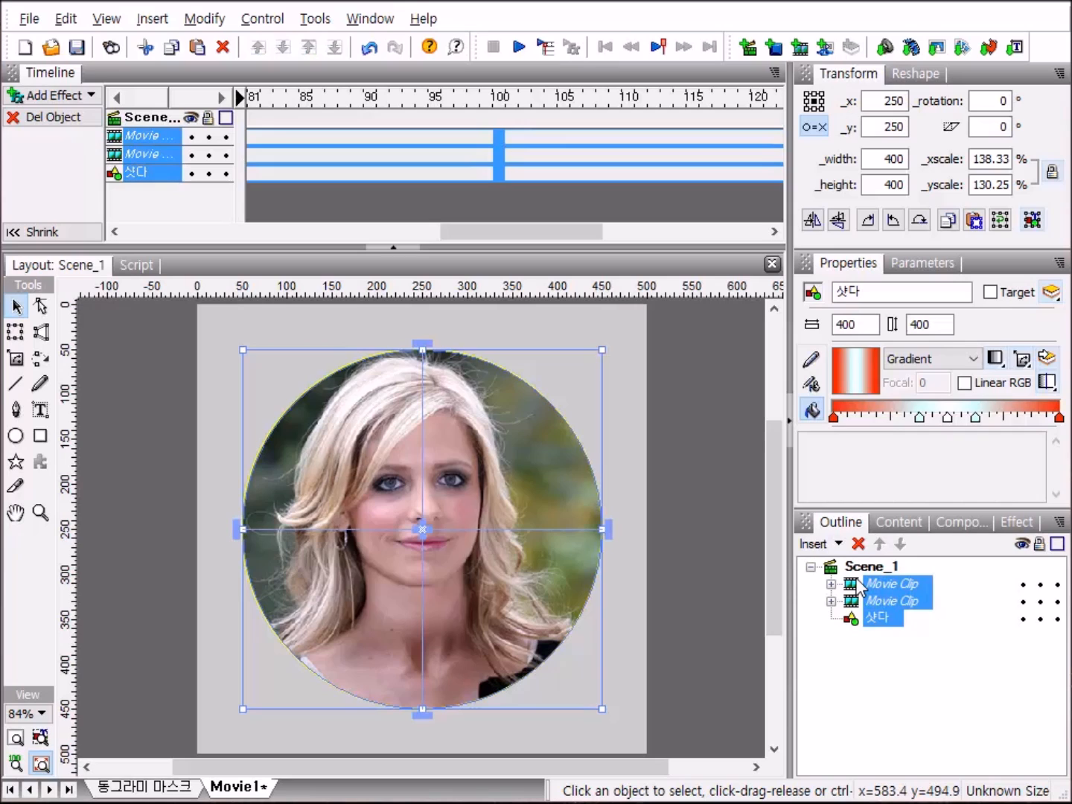
click(190, 23)
mouse_move(264, 81)
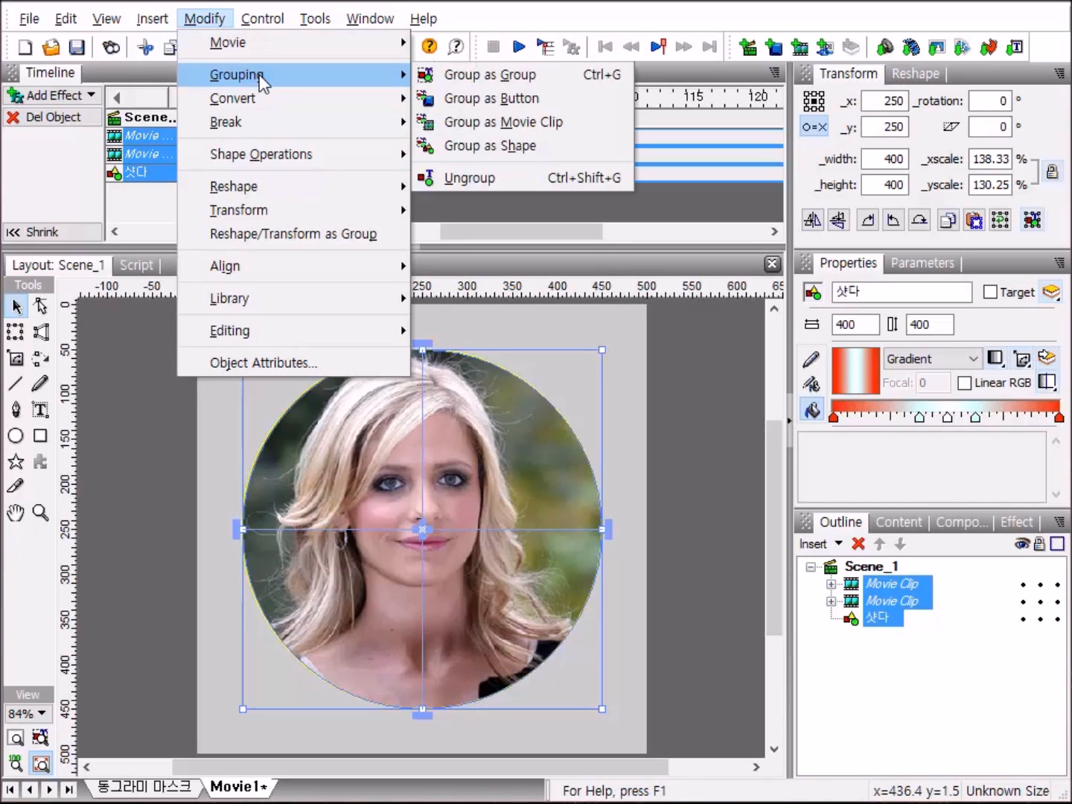
click(565, 125)
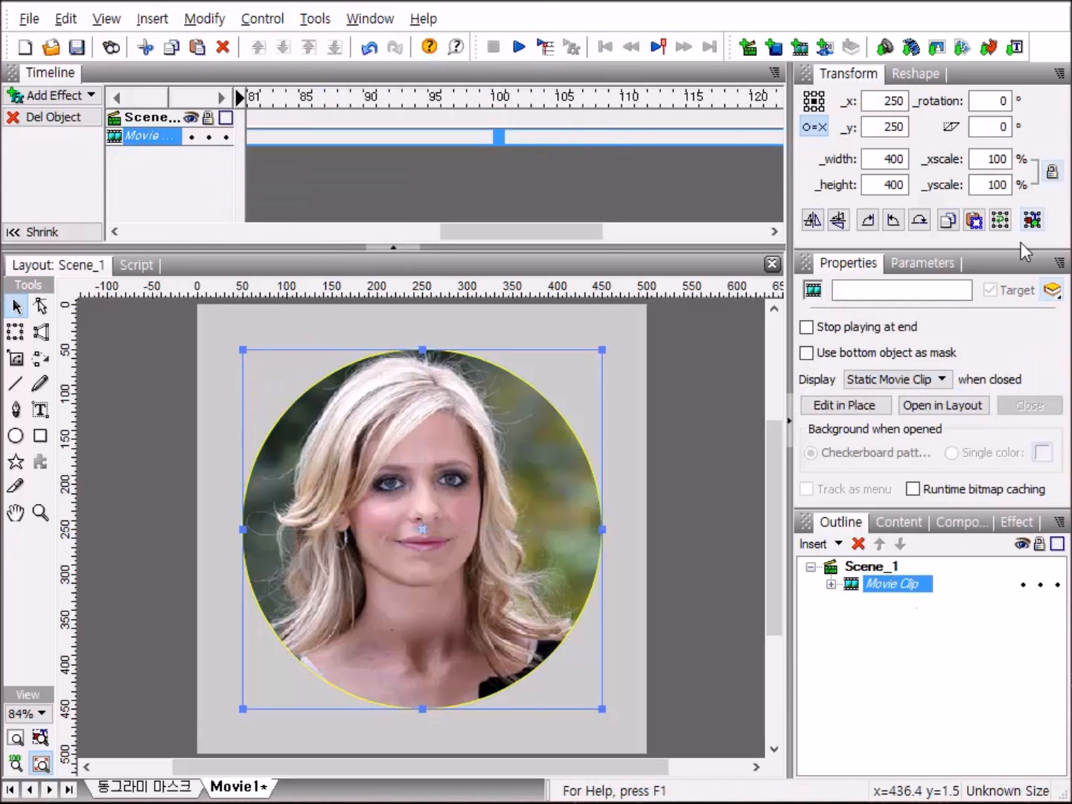
Play the movie to check the crossed mask reveal over the 샷다 circle, and stop playback.
click(519, 48)
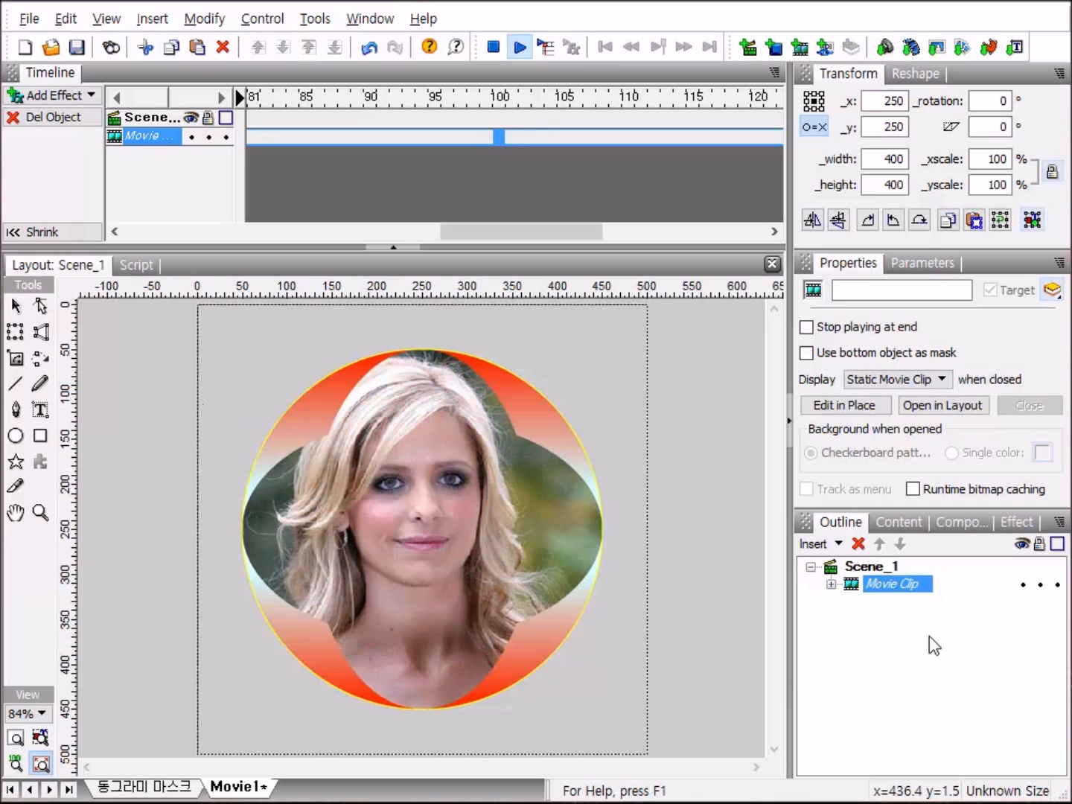
click(879, 588)
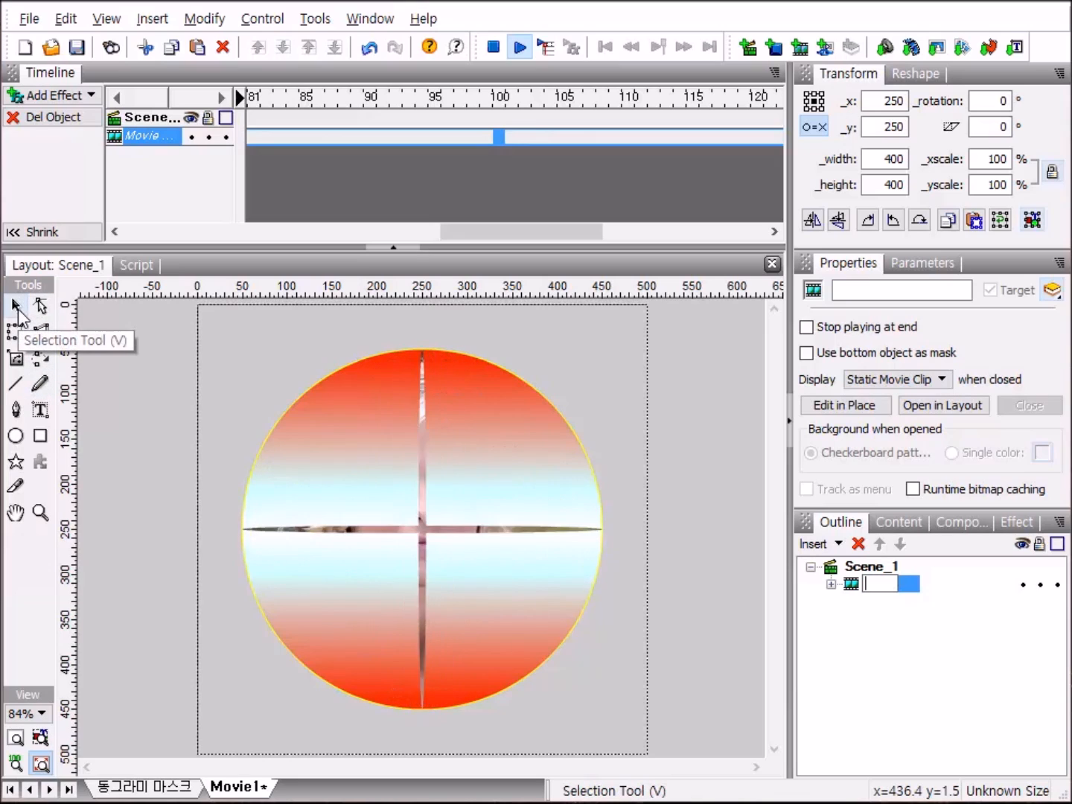
click(16, 306)
click(17, 311)
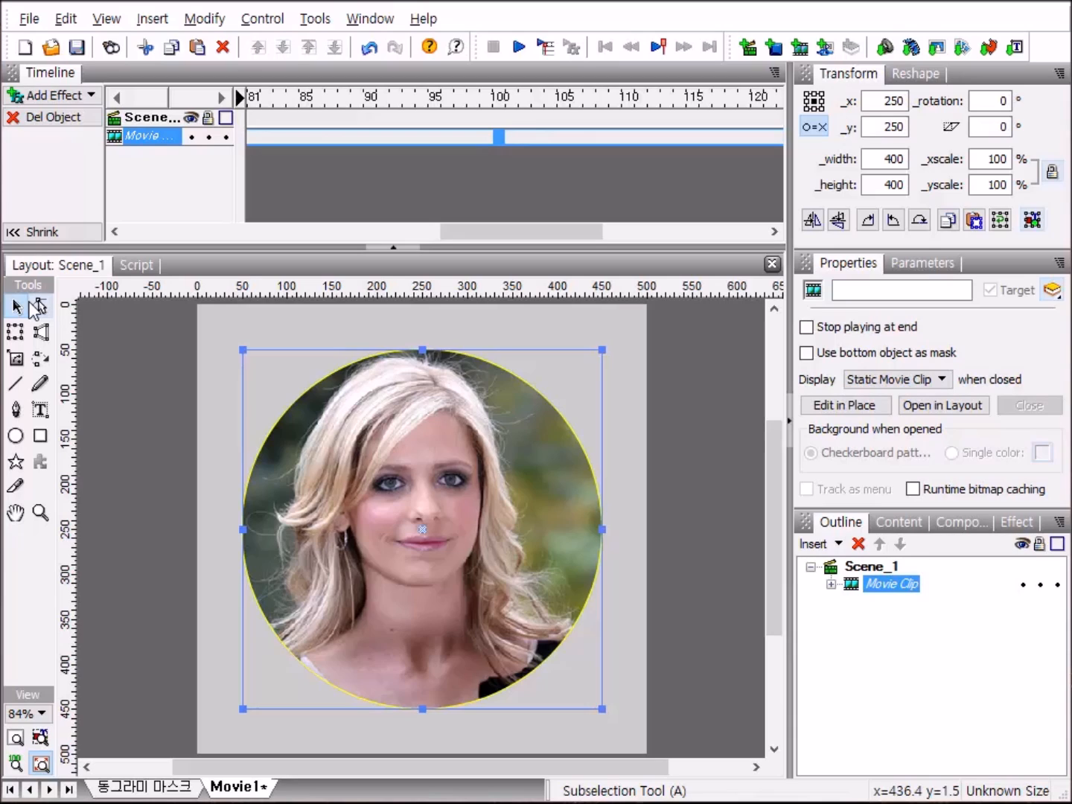
Paste three copies of the grouped movie clip into Scene_1.
key(ctrl+v)
key(ctrl+v)
key(ctrl+v)
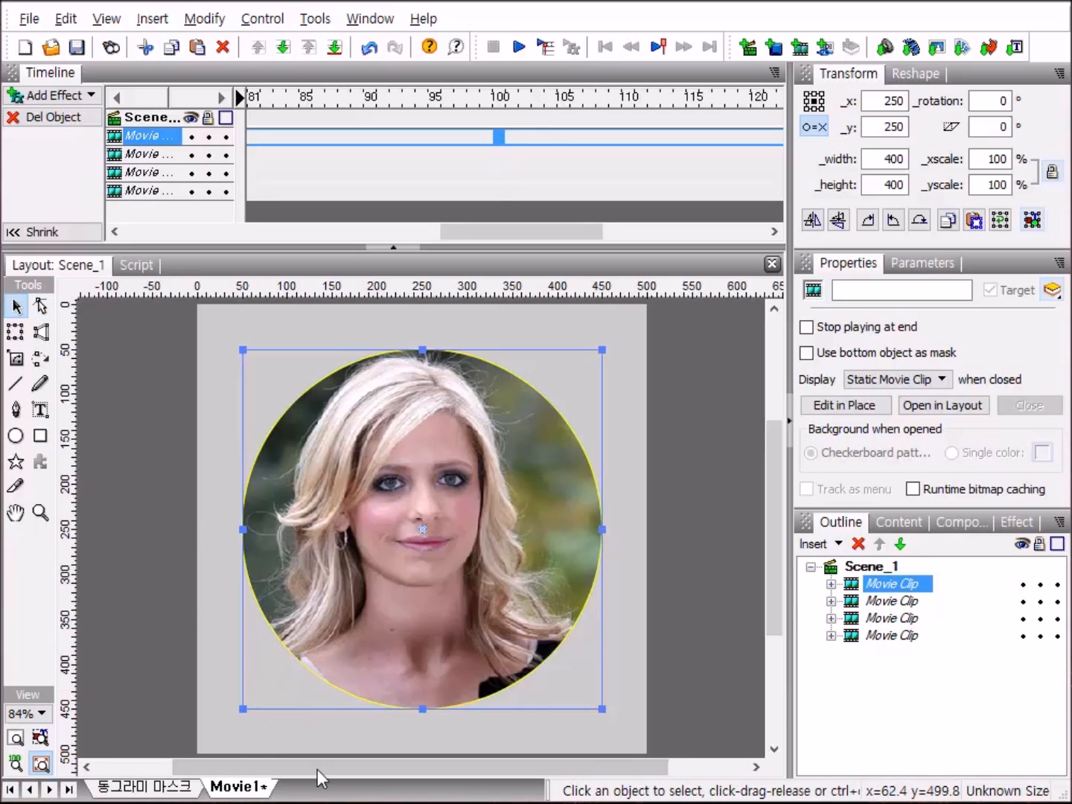
Name the bottom movie clip of Scene_1 1사진방 and the one directly above it 2사진방.
click(877, 639)
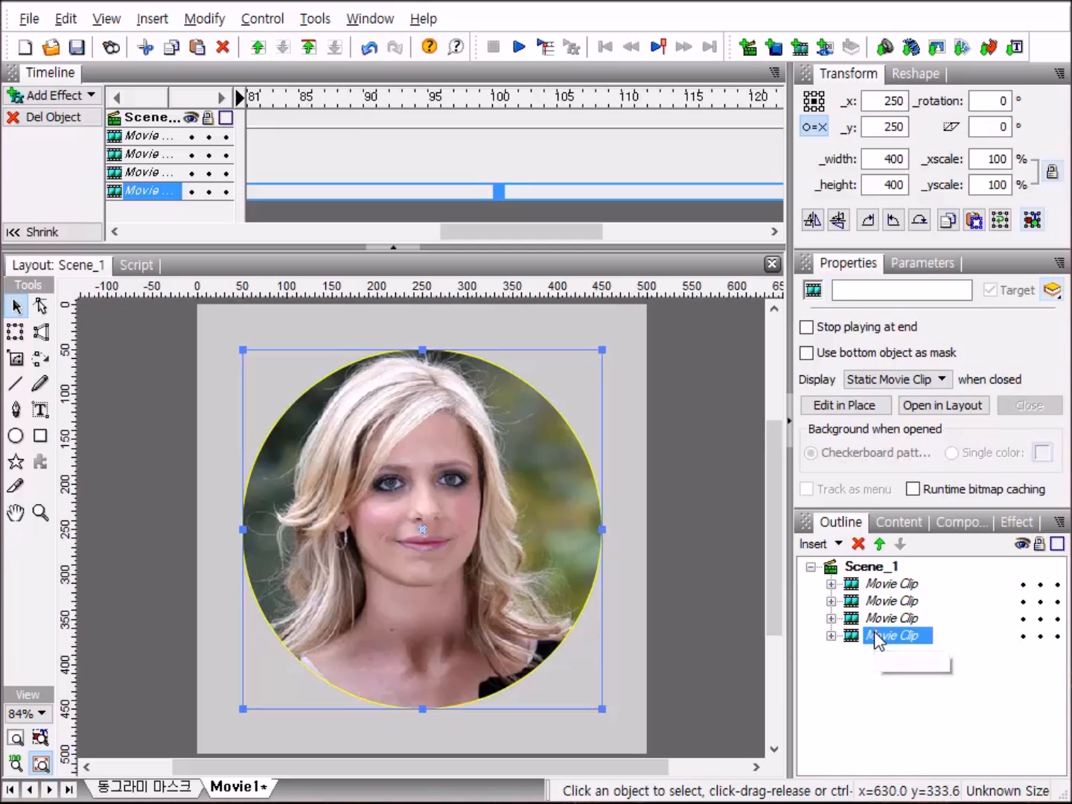
click(874, 633)
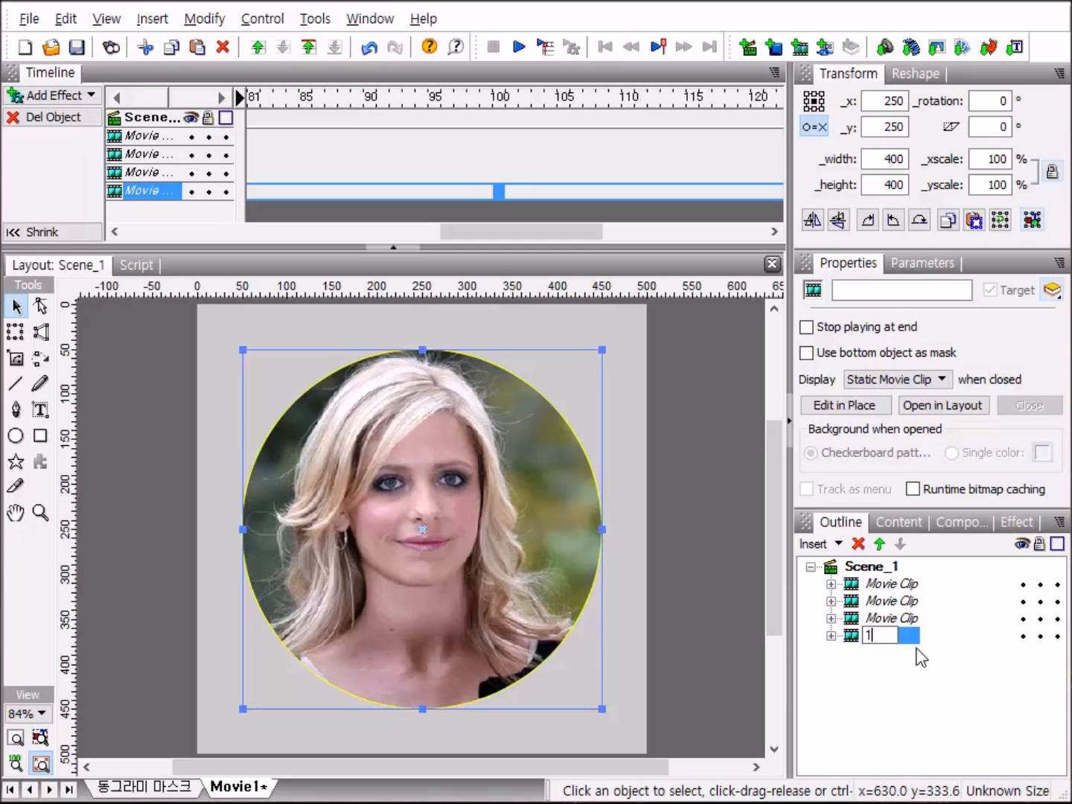
text(람)
text(진방)
click(855, 621)
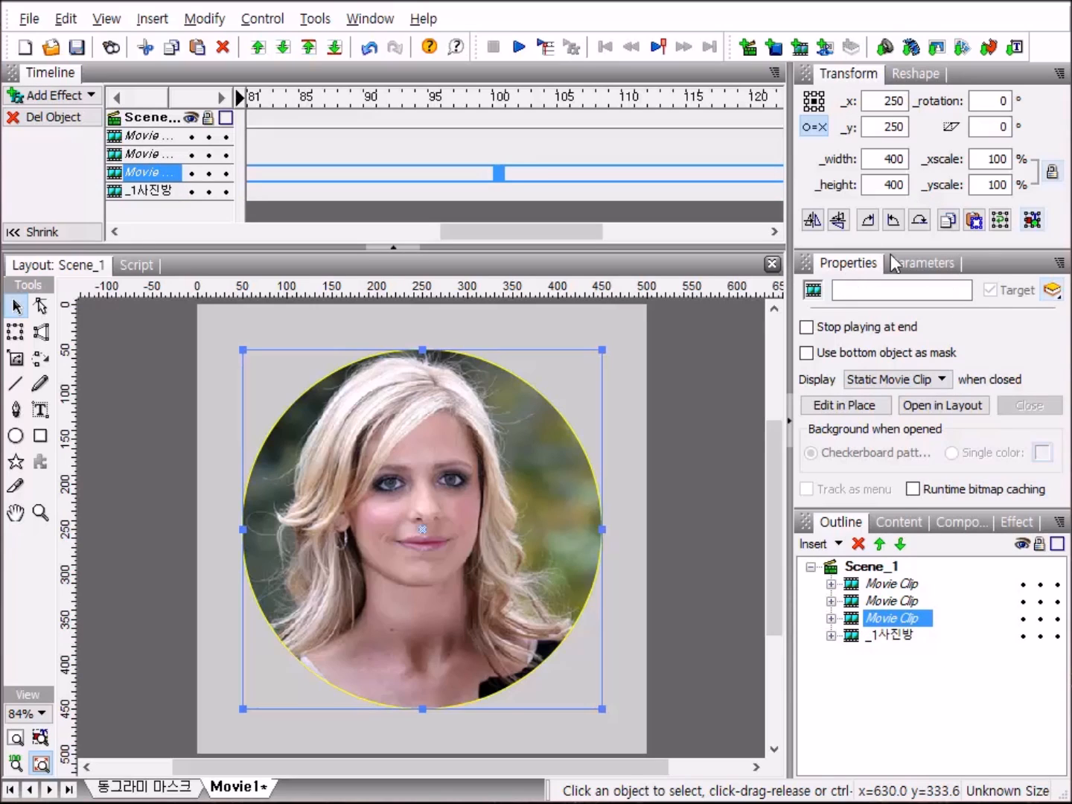
click(869, 289)
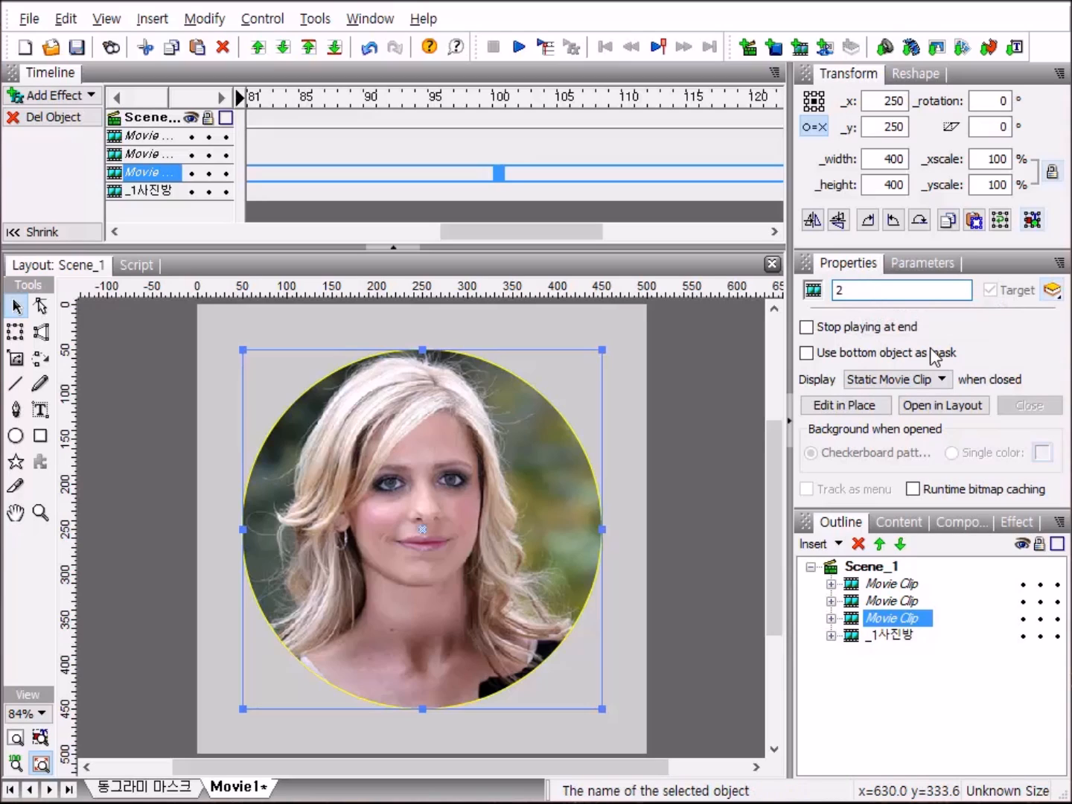
text(2사진)
text(ㅂ)
click(1008, 587)
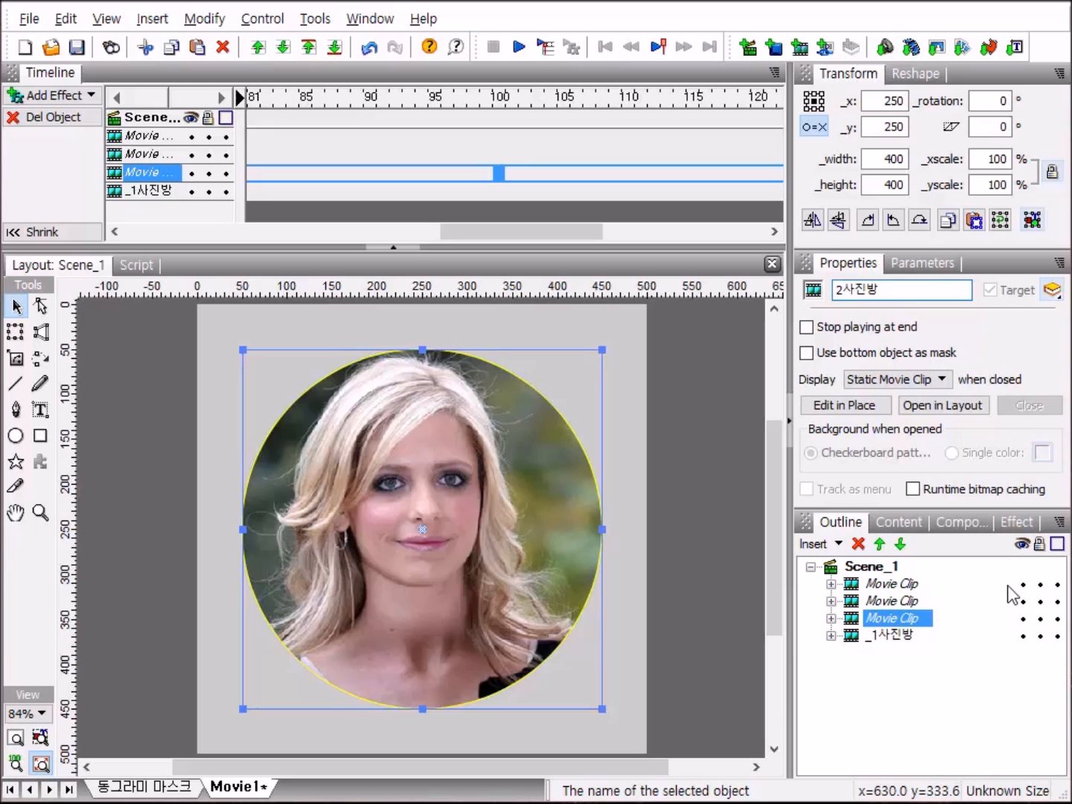
Name the two remaining unnamed movie clips 3사진방 and 4사진방, with 4사진방 as the topmost one.
click(854, 600)
click(893, 292)
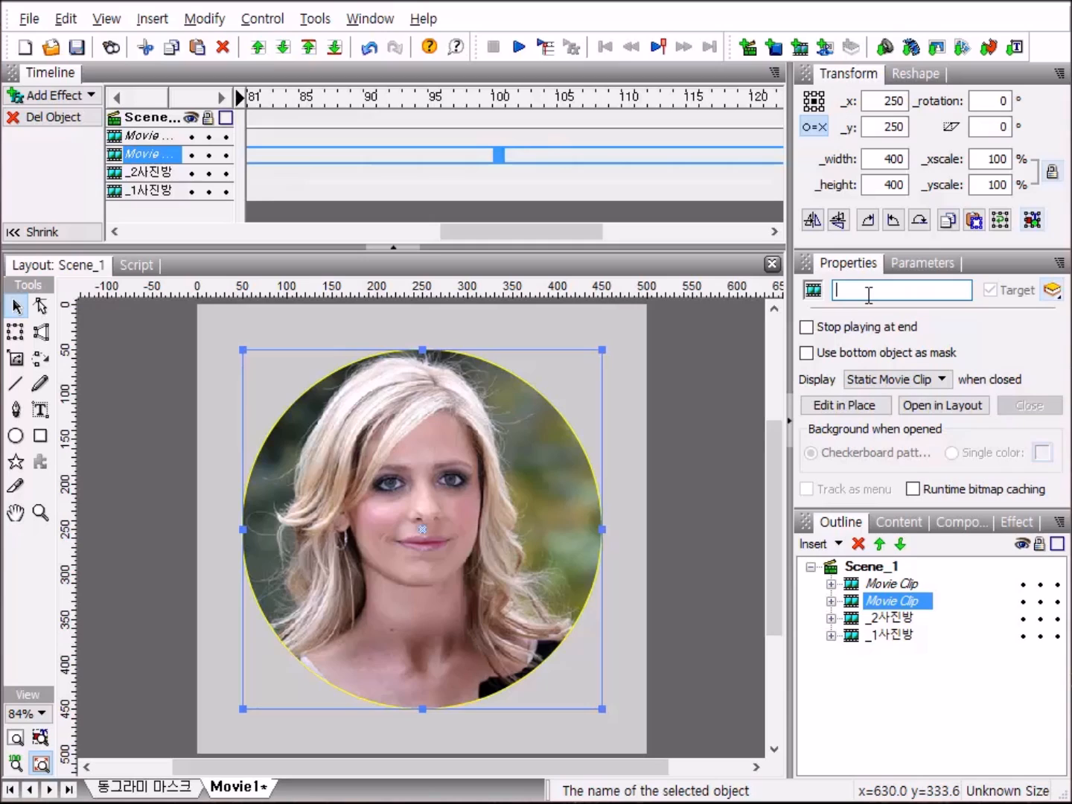
text(3사진방)
click(891, 585)
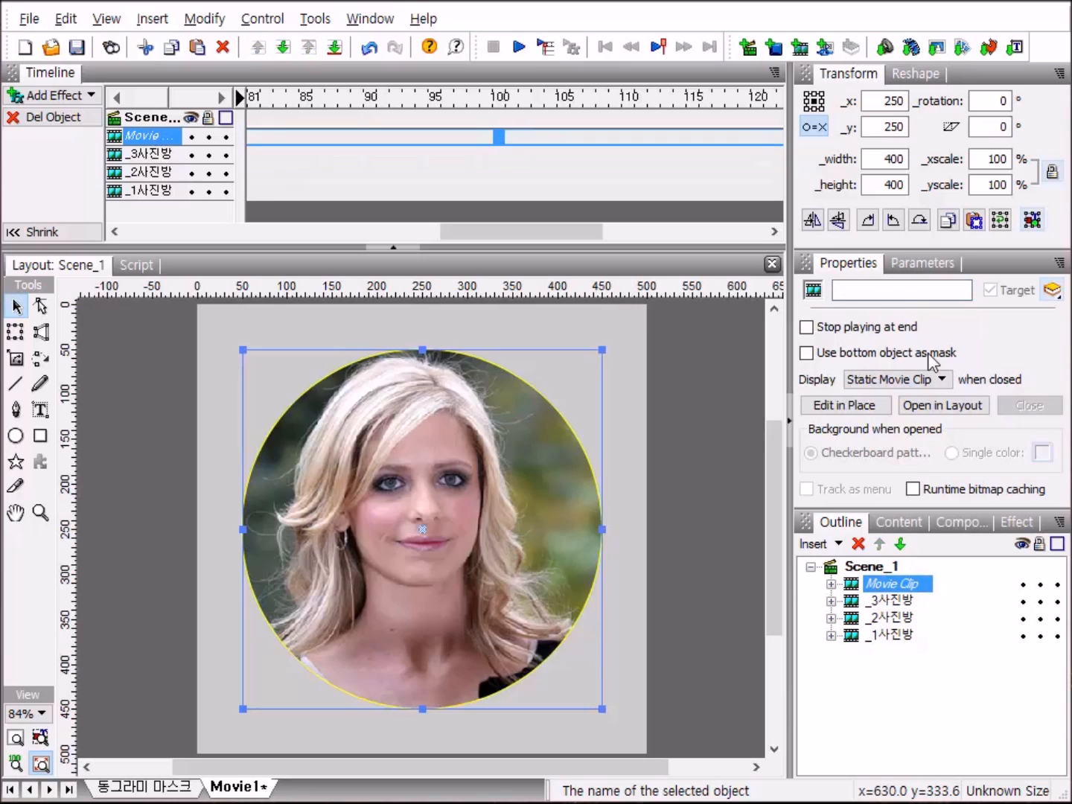
click(888, 291)
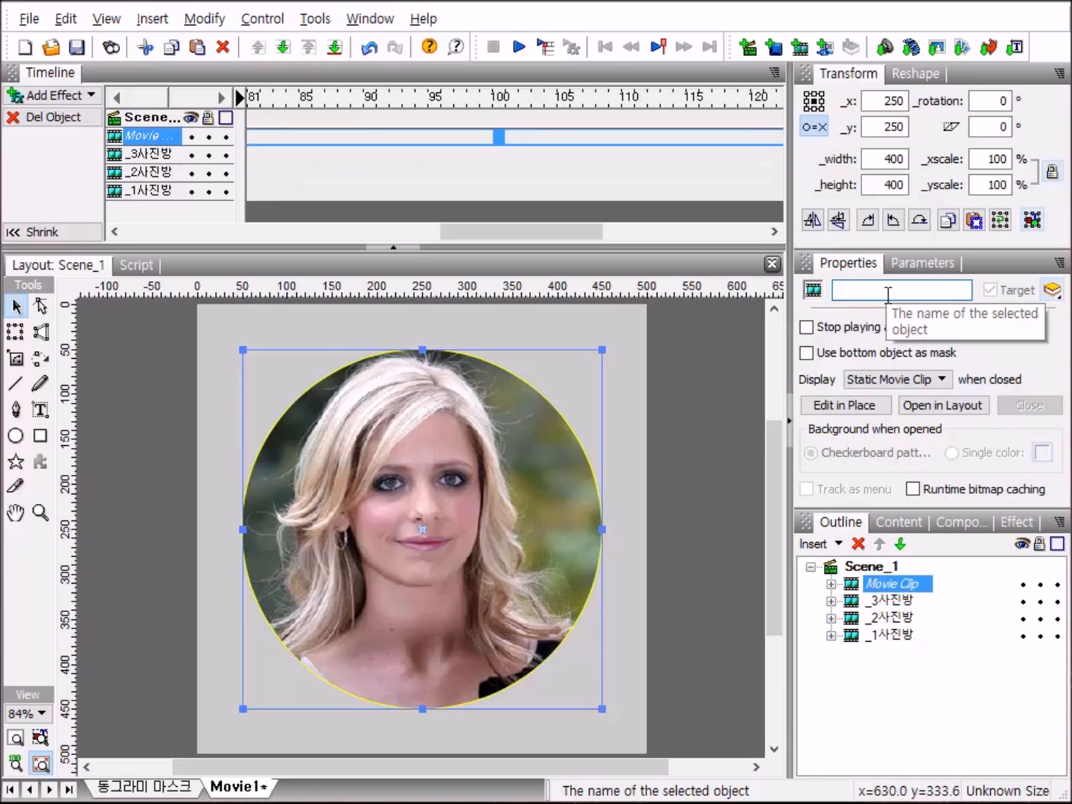
text(4사진방)
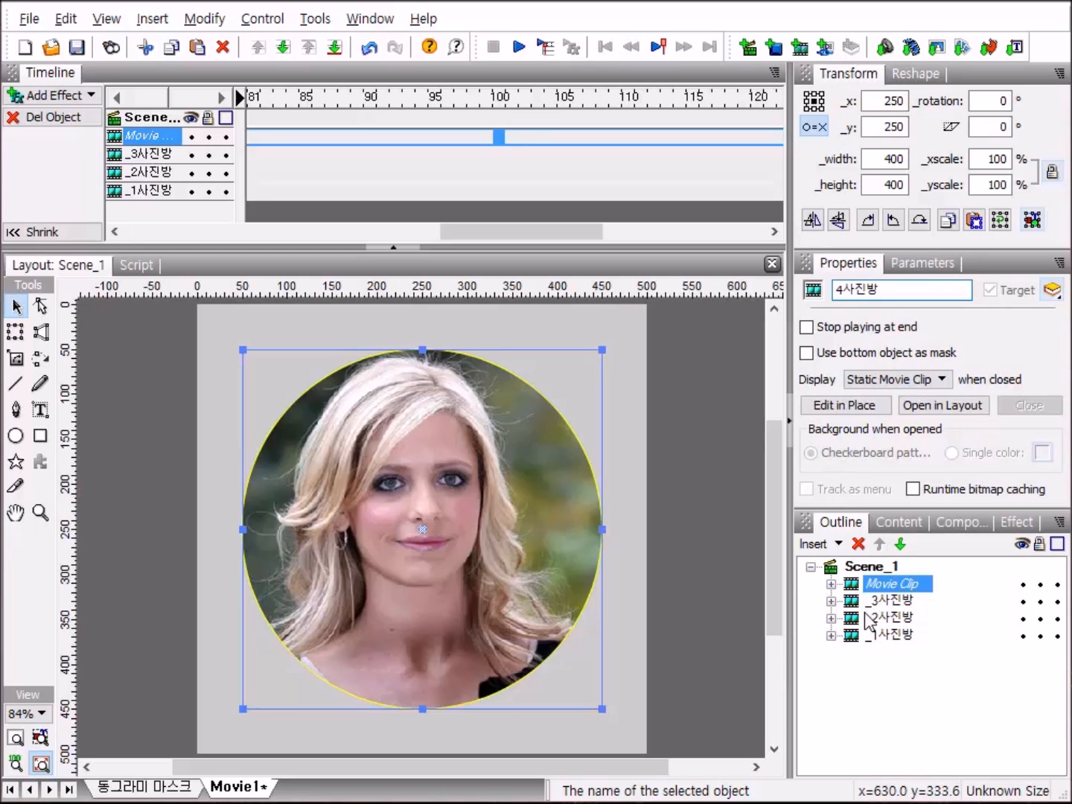
key(Return)
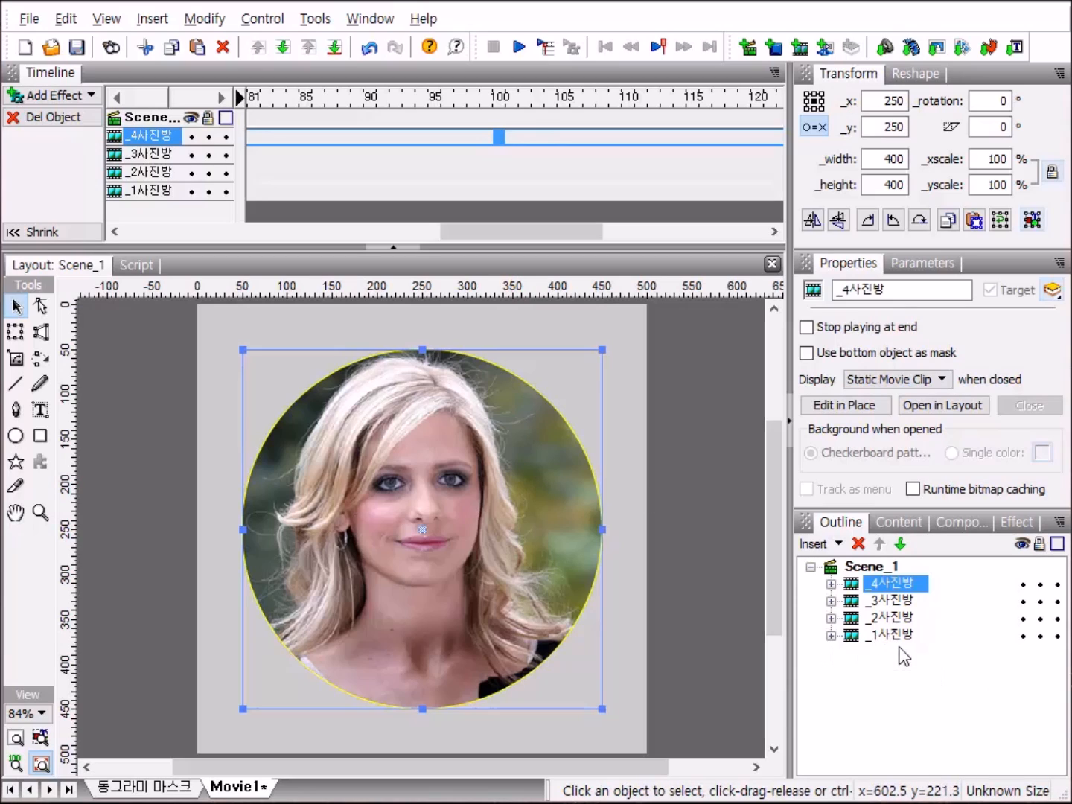
Replace the image of the 사진 shape in the upper nested movie clip of _2사진방 with 2.jpg.
click(832, 619)
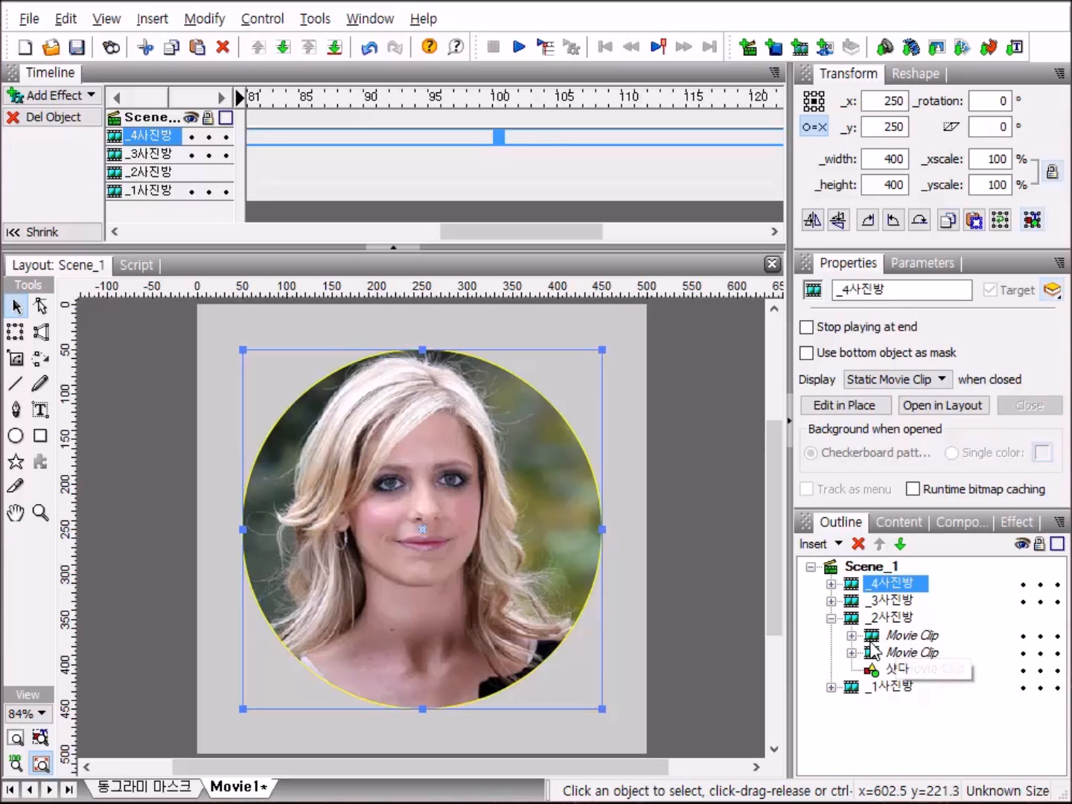
click(851, 637)
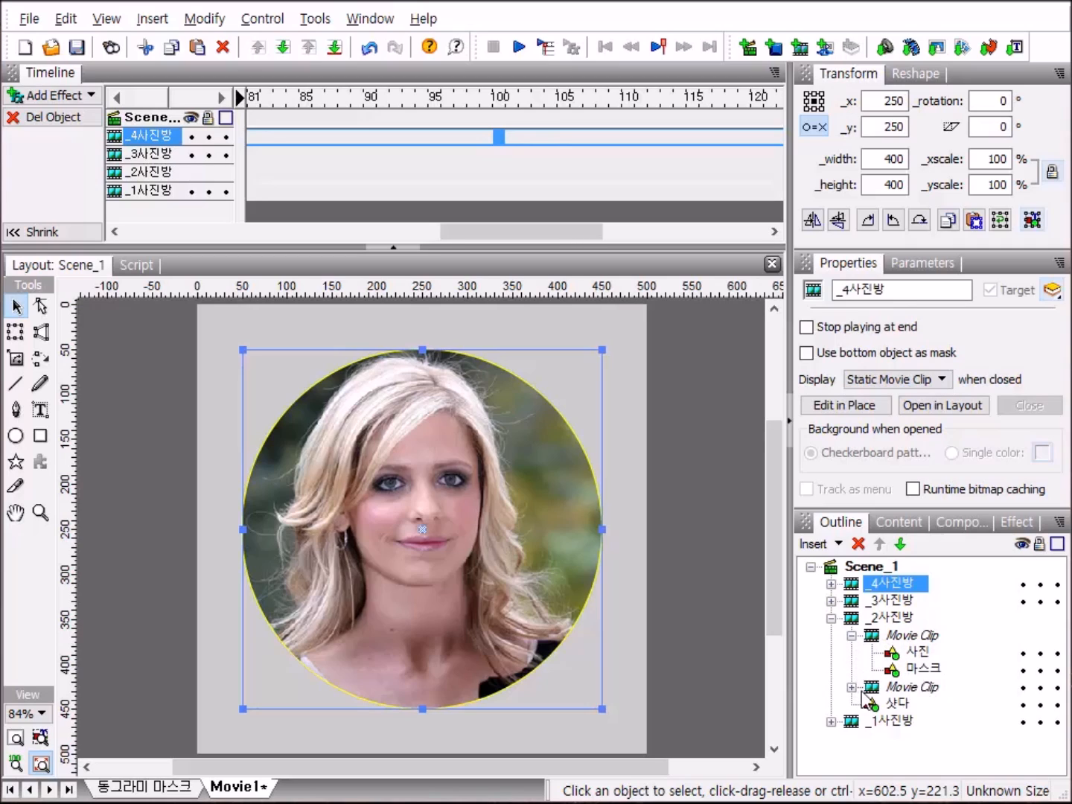
click(851, 688)
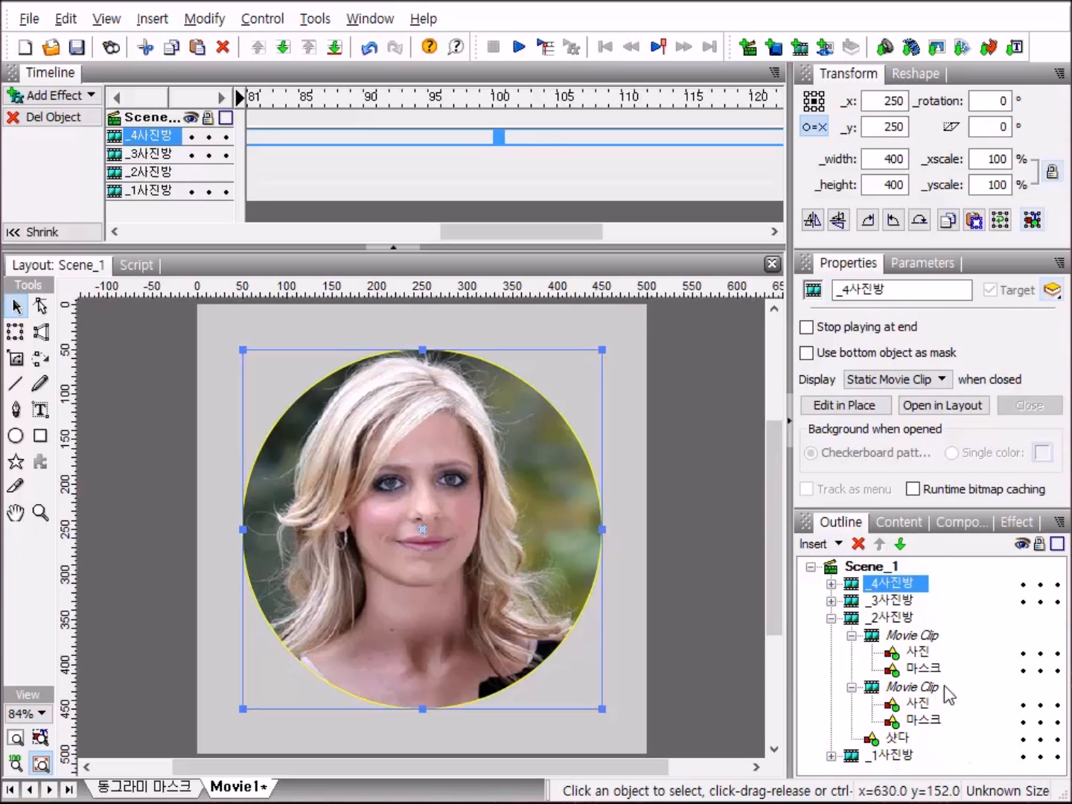
click(918, 652)
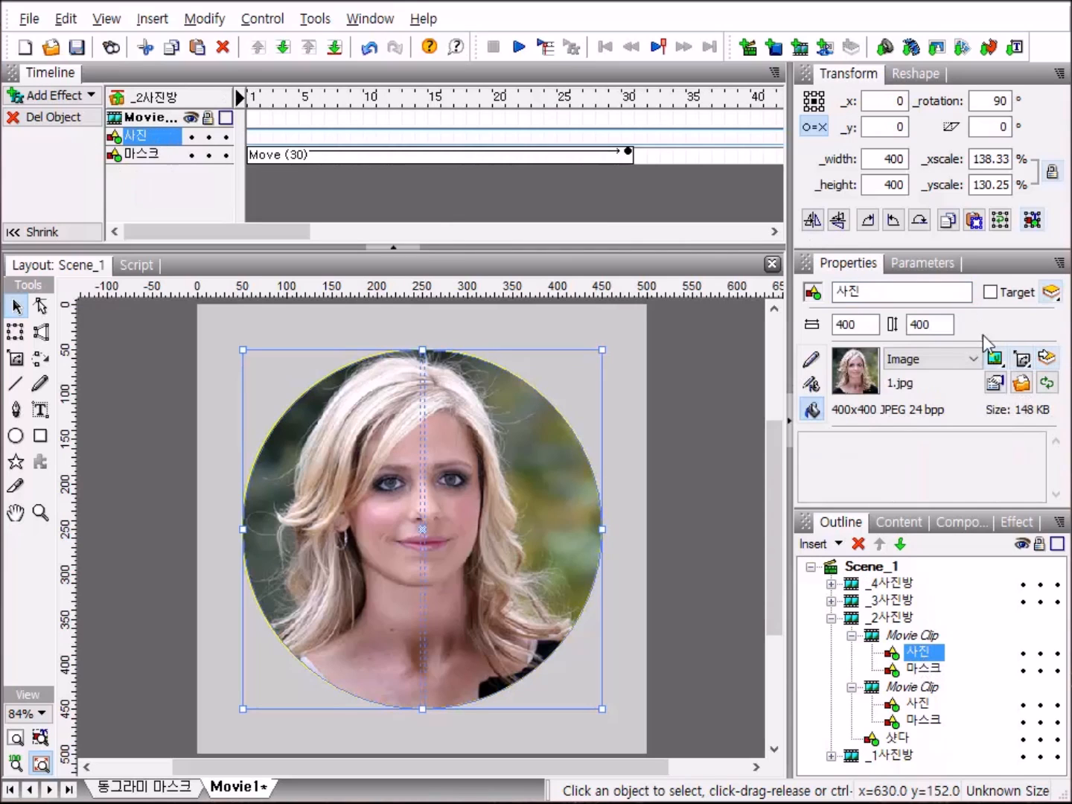
click(1022, 384)
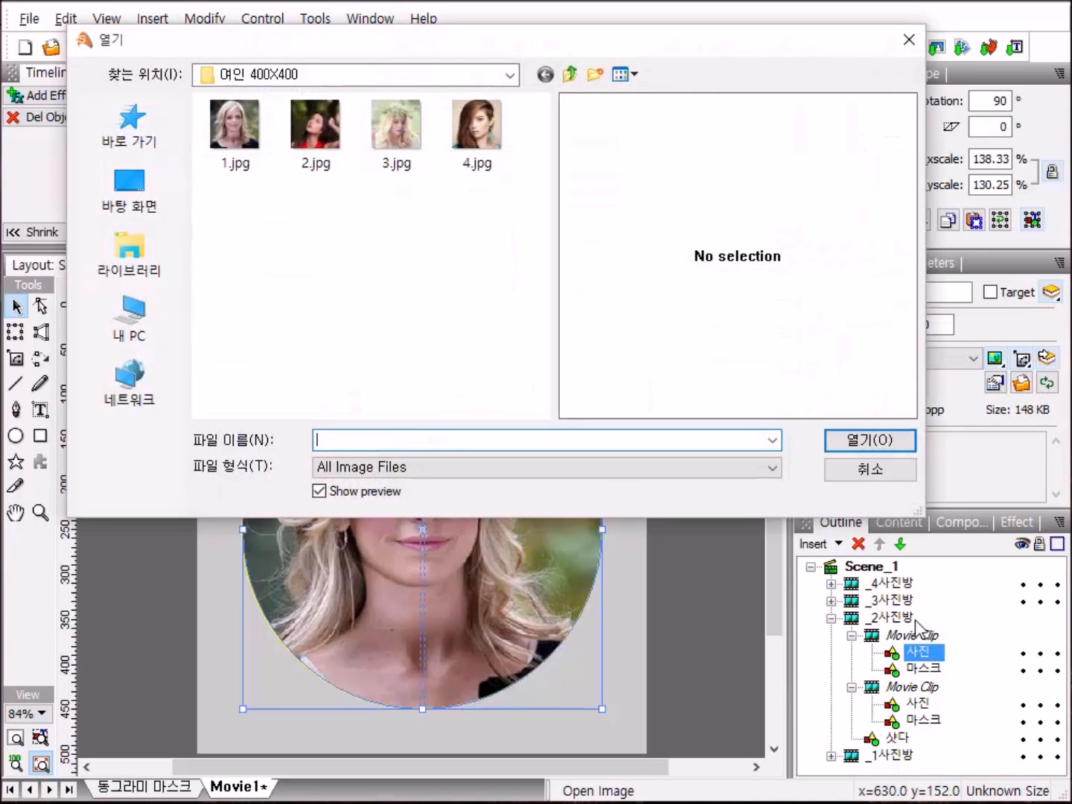
click(315, 141)
double_click(316, 141)
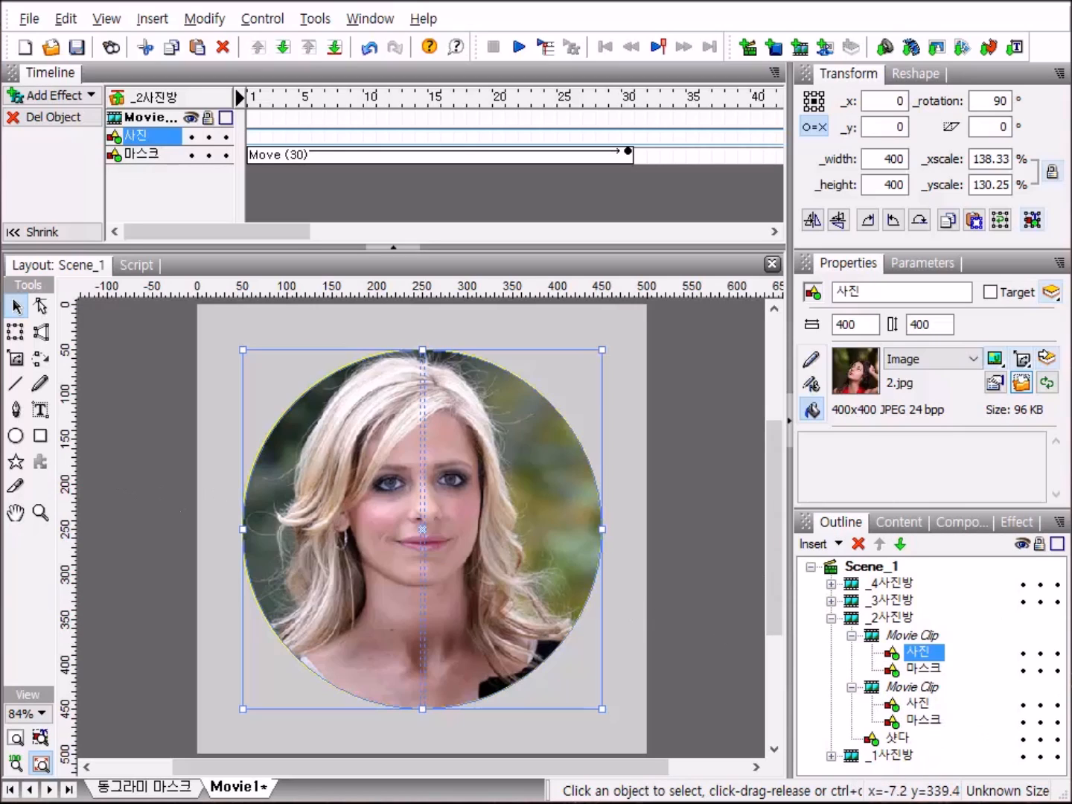
Replace the image of the 사진 shape in the lower nested movie clip of _2사진방 with 2.jpg, and collapse _2사진방.
click(917, 703)
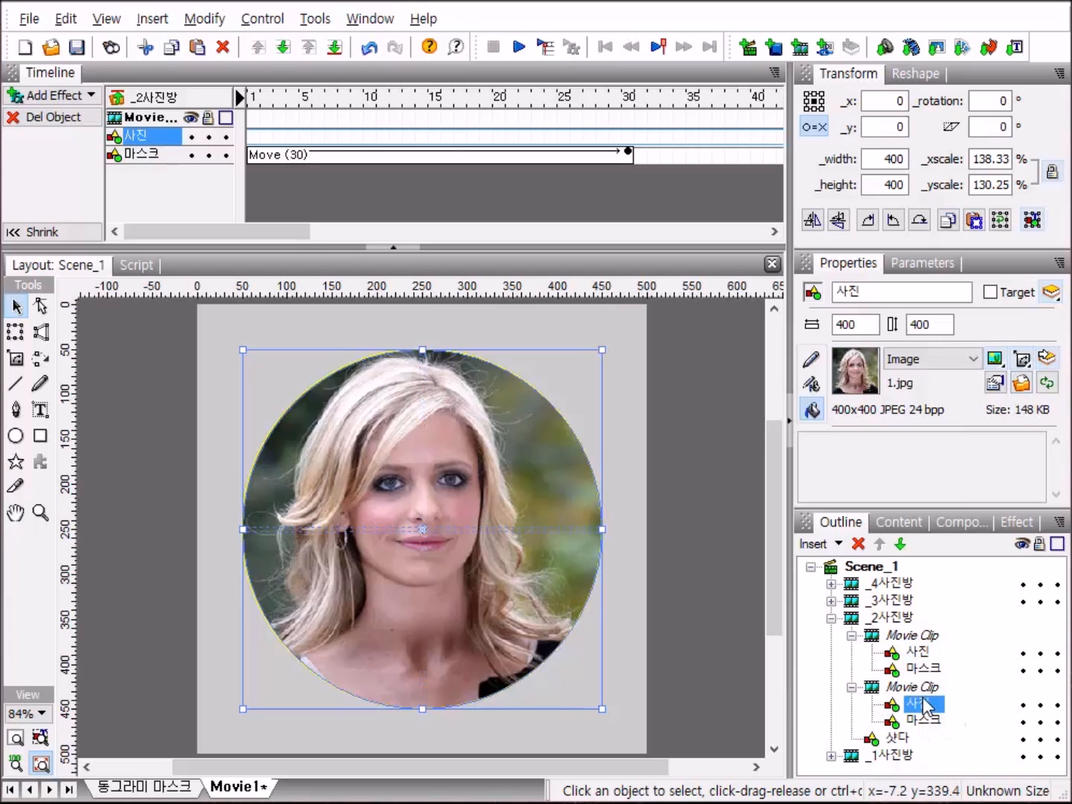
click(1021, 383)
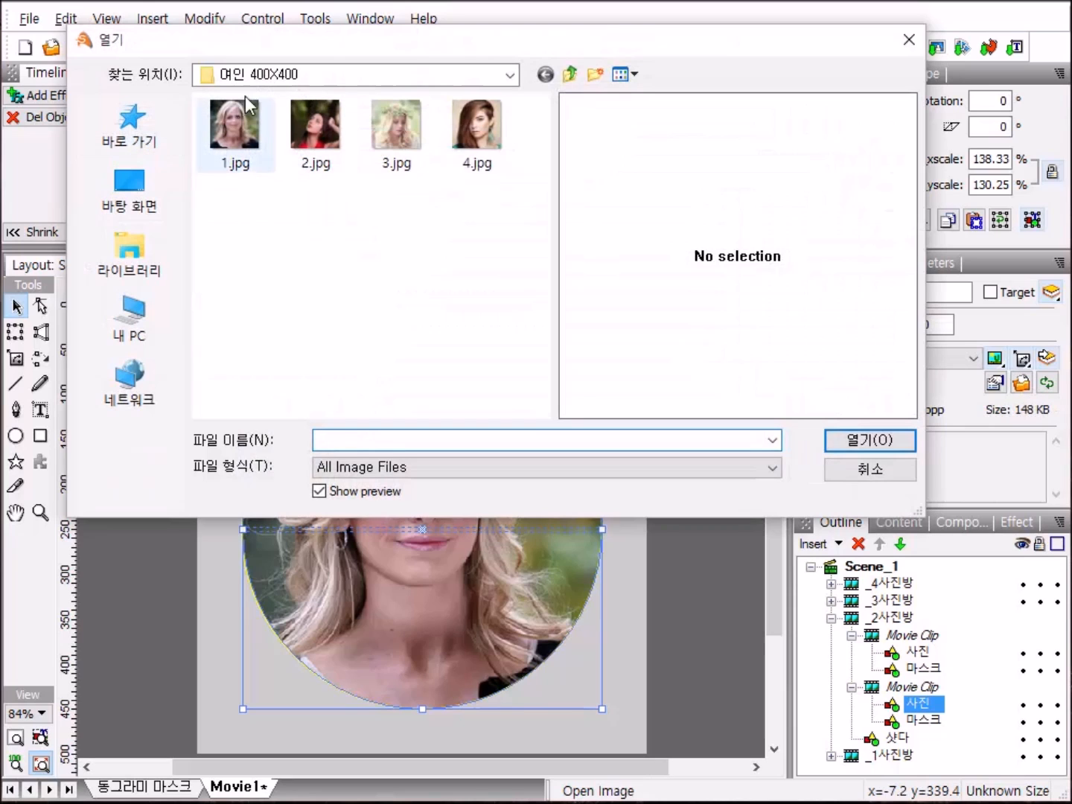
double_click(319, 124)
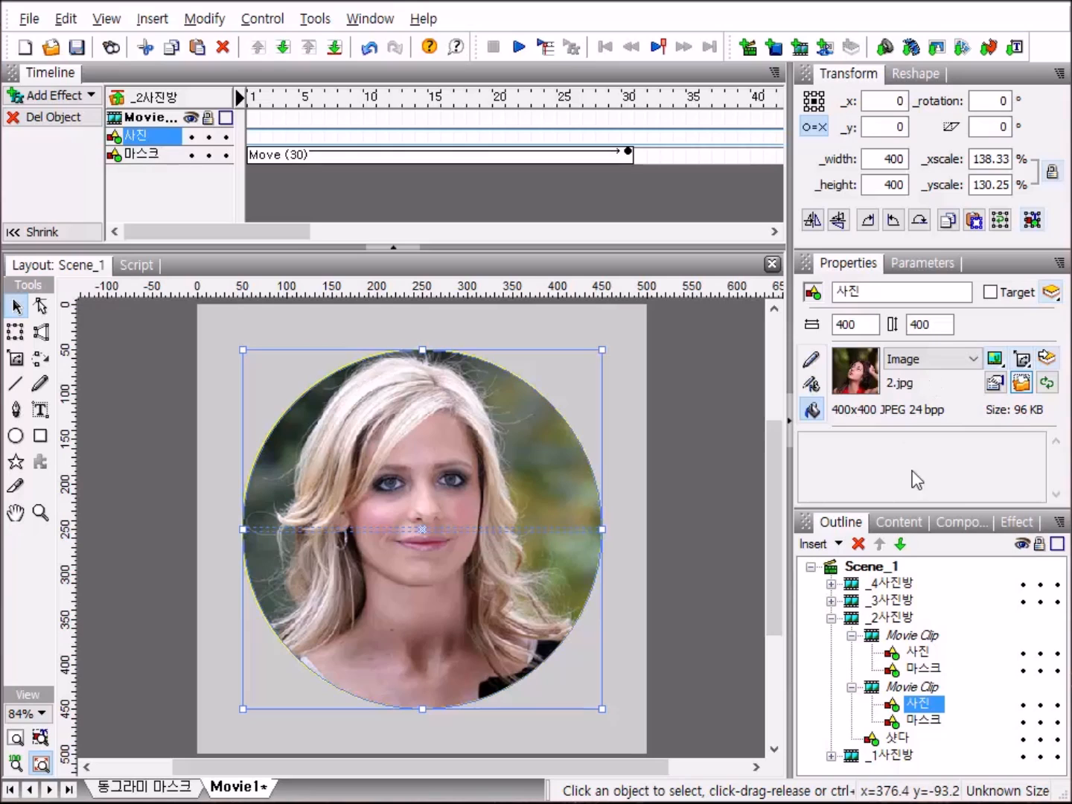
click(851, 687)
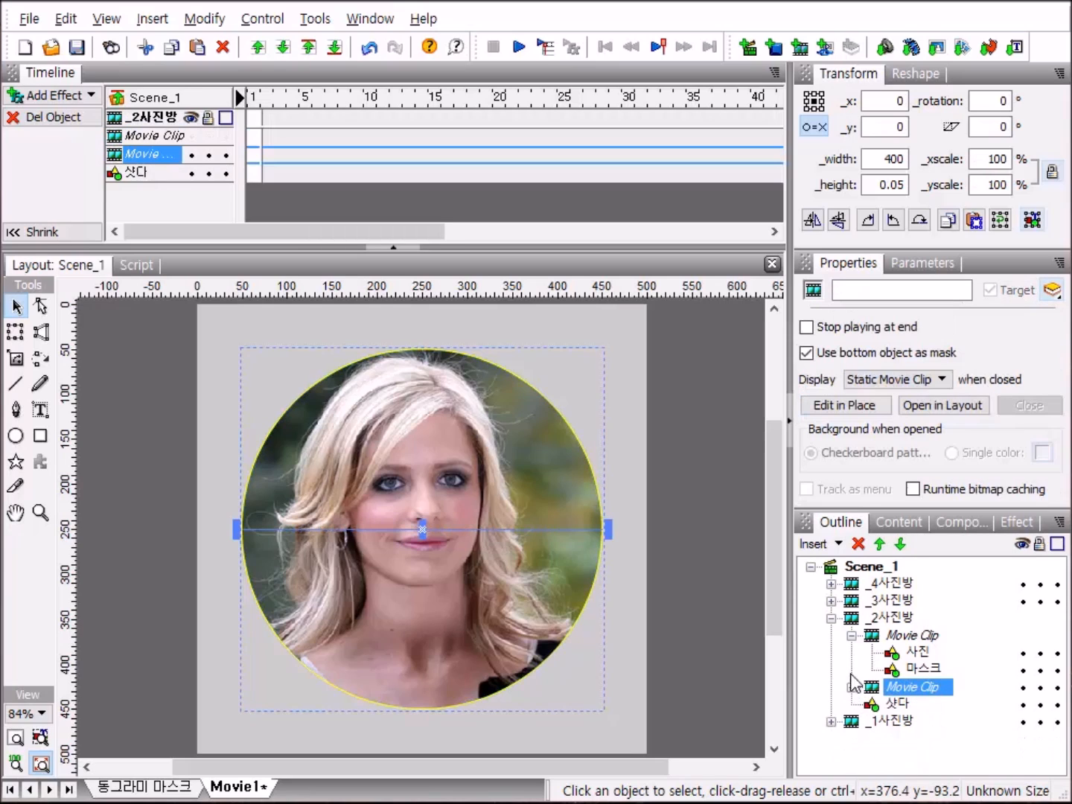
click(852, 636)
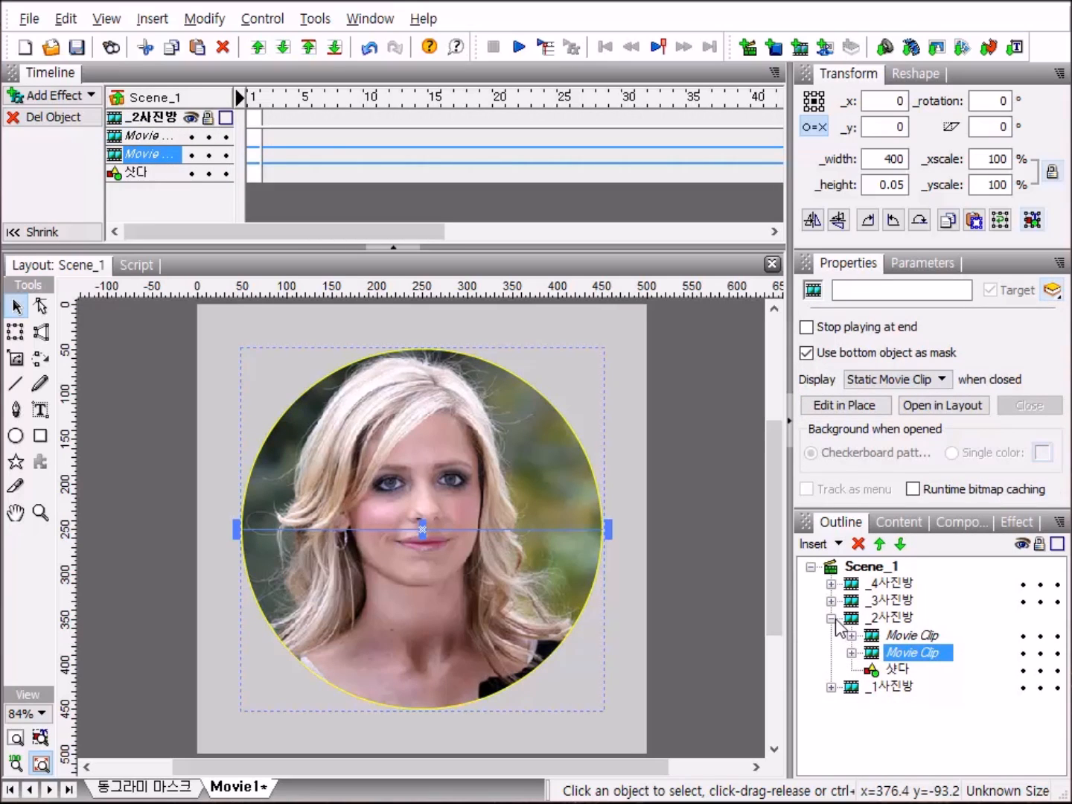
click(832, 619)
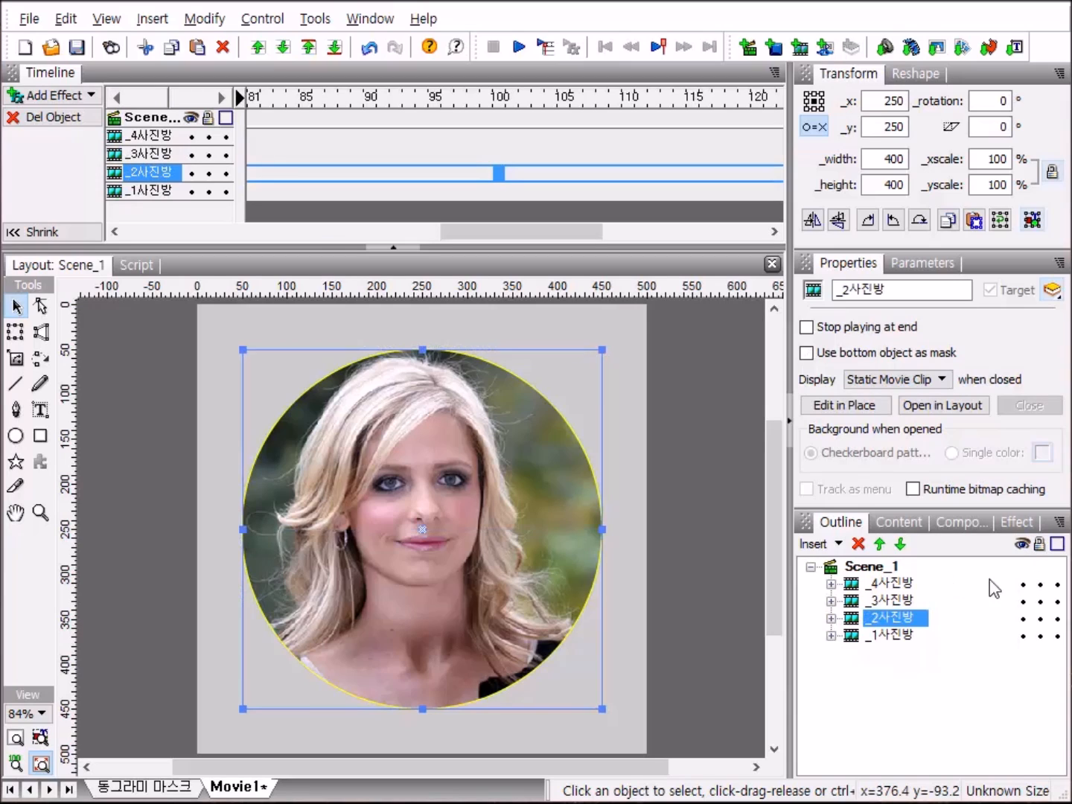
Replace the image of the 사진 shape in the upper nested movie clip of _3사진방 with 3.jpg.
click(832, 601)
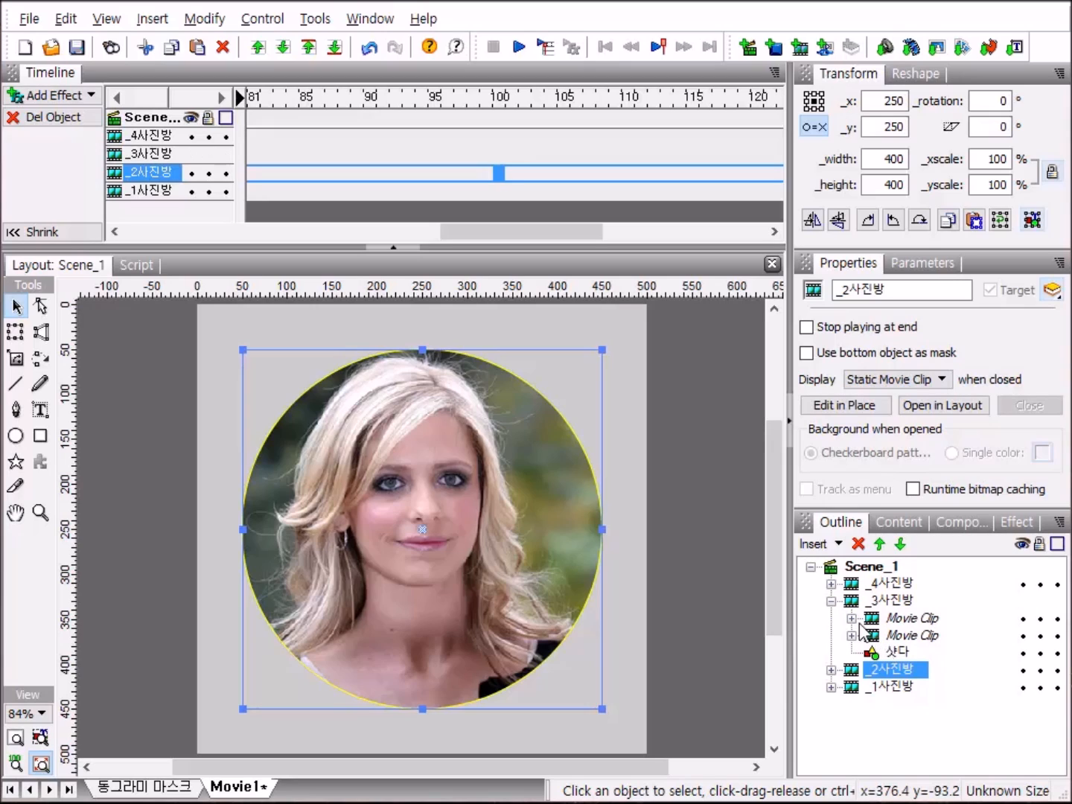
click(852, 620)
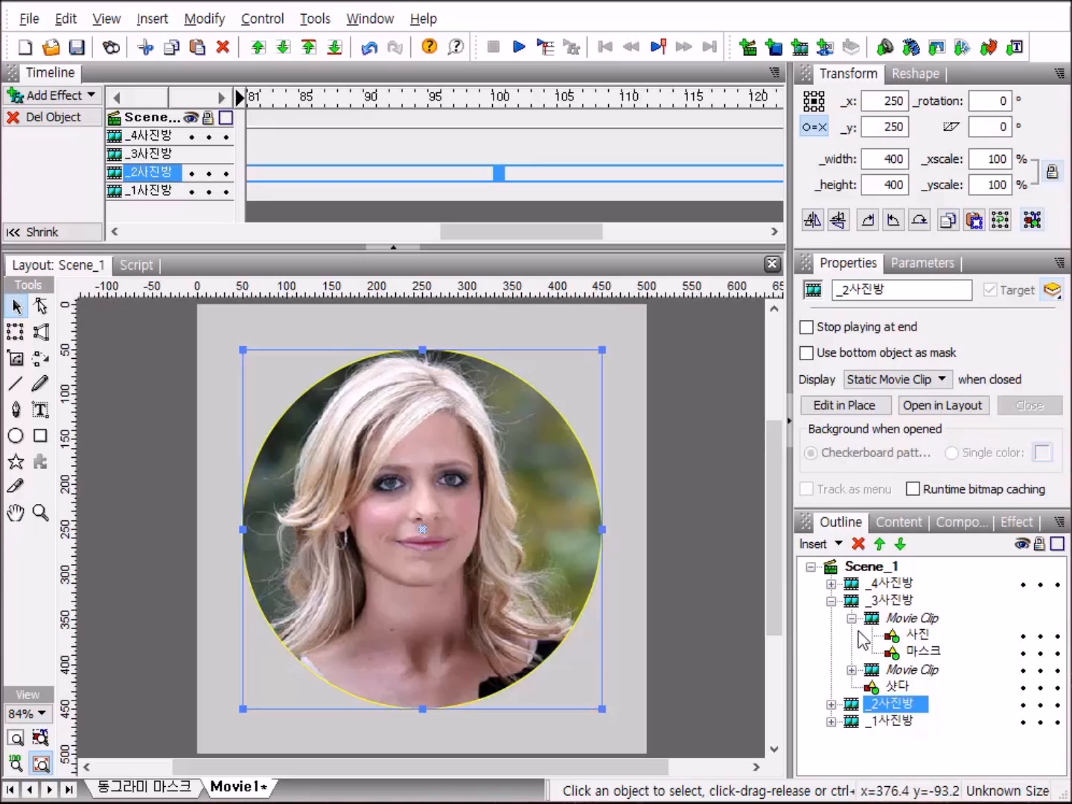
click(853, 671)
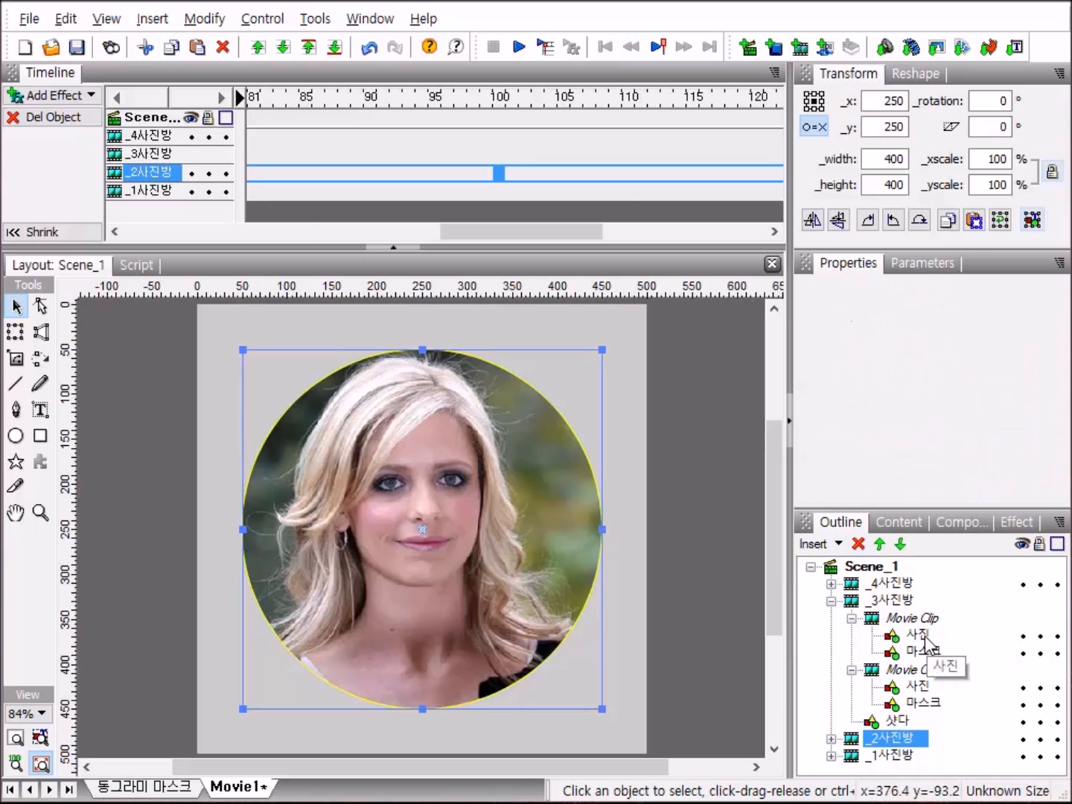
click(919, 634)
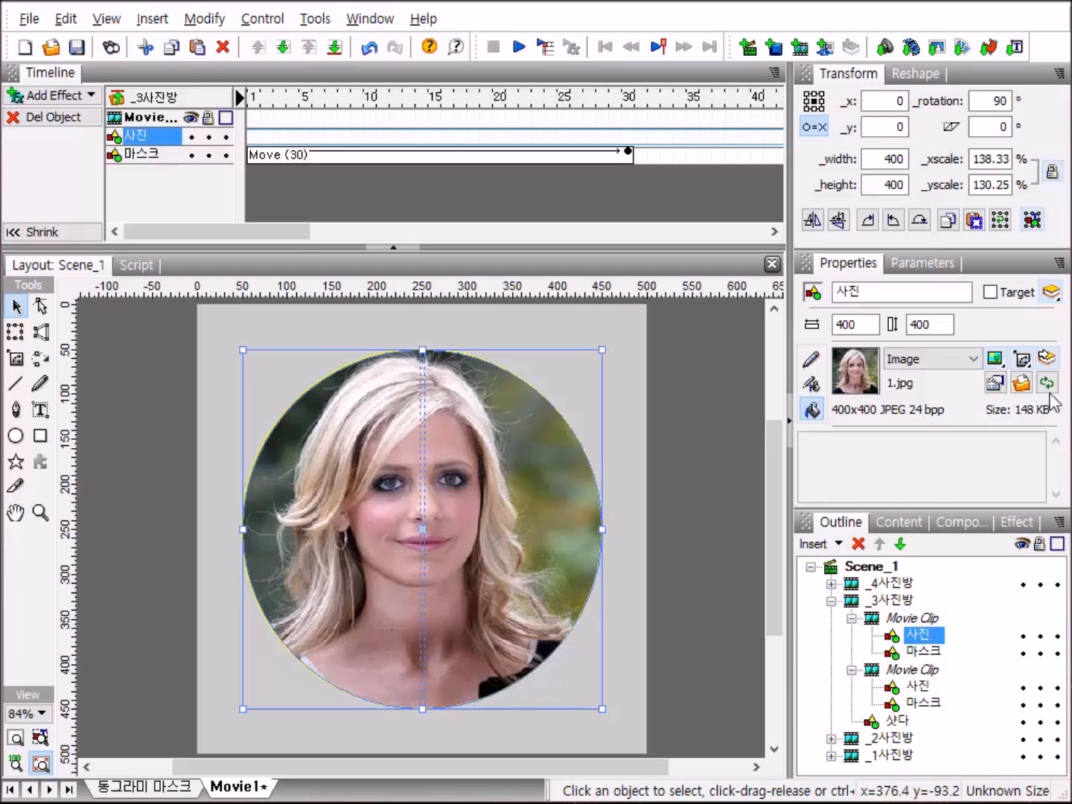
click(1021, 384)
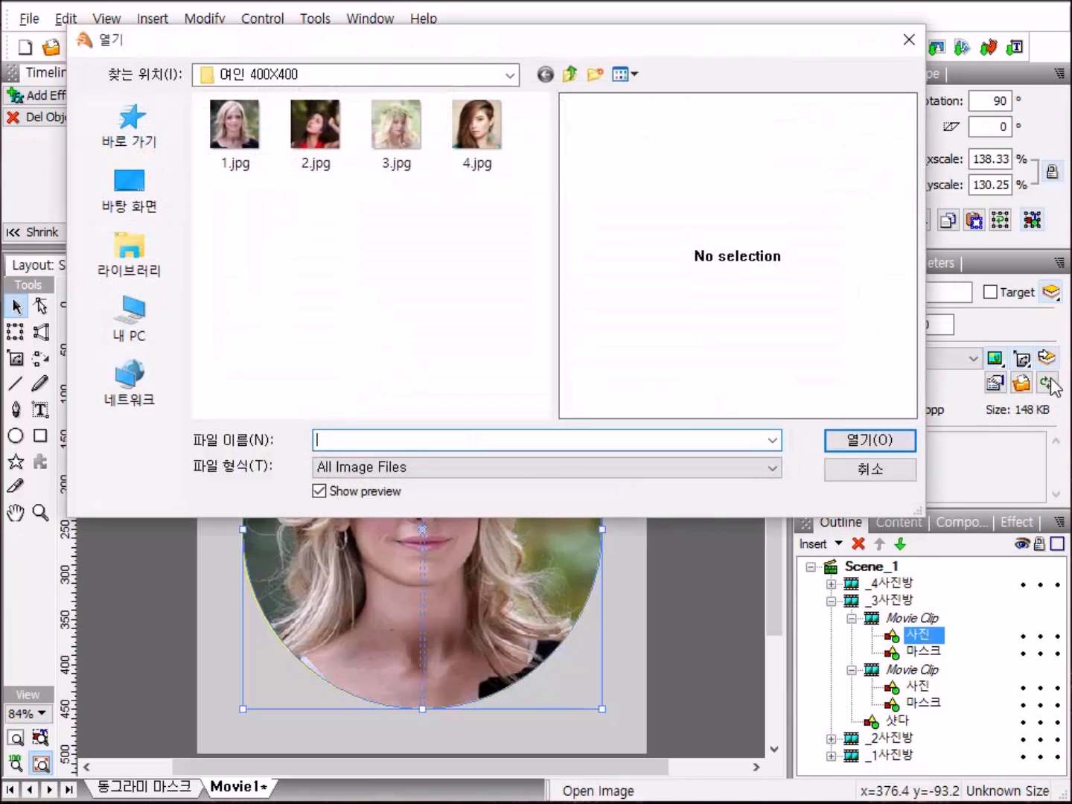
double_click(410, 136)
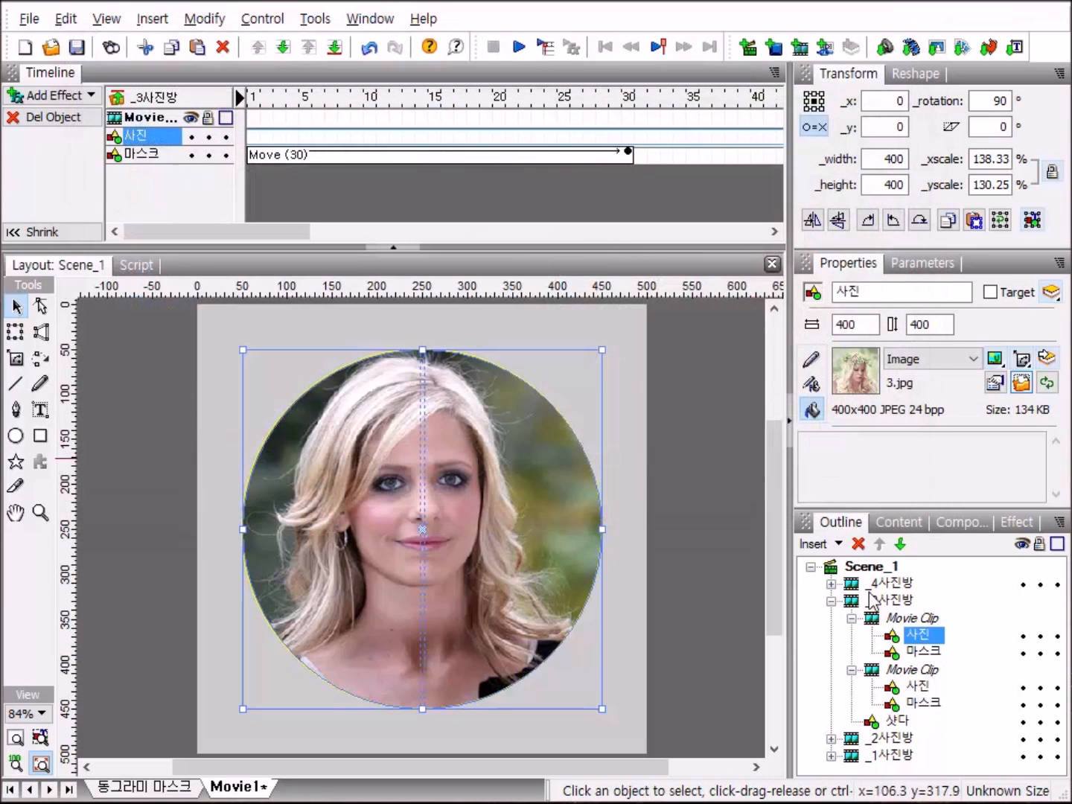
Replace the image of the 사진 shape in the lower nested movie clip of _3사진방 with 3.jpg, and collapse _3사진방.
click(922, 686)
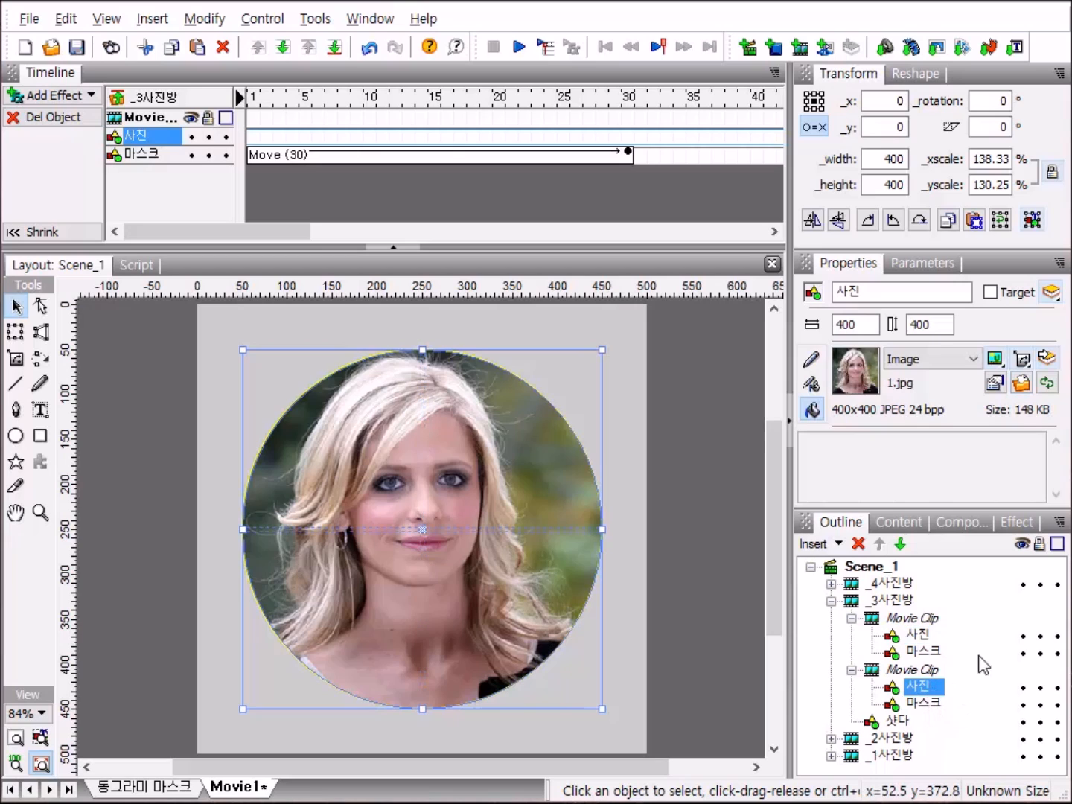
click(1022, 383)
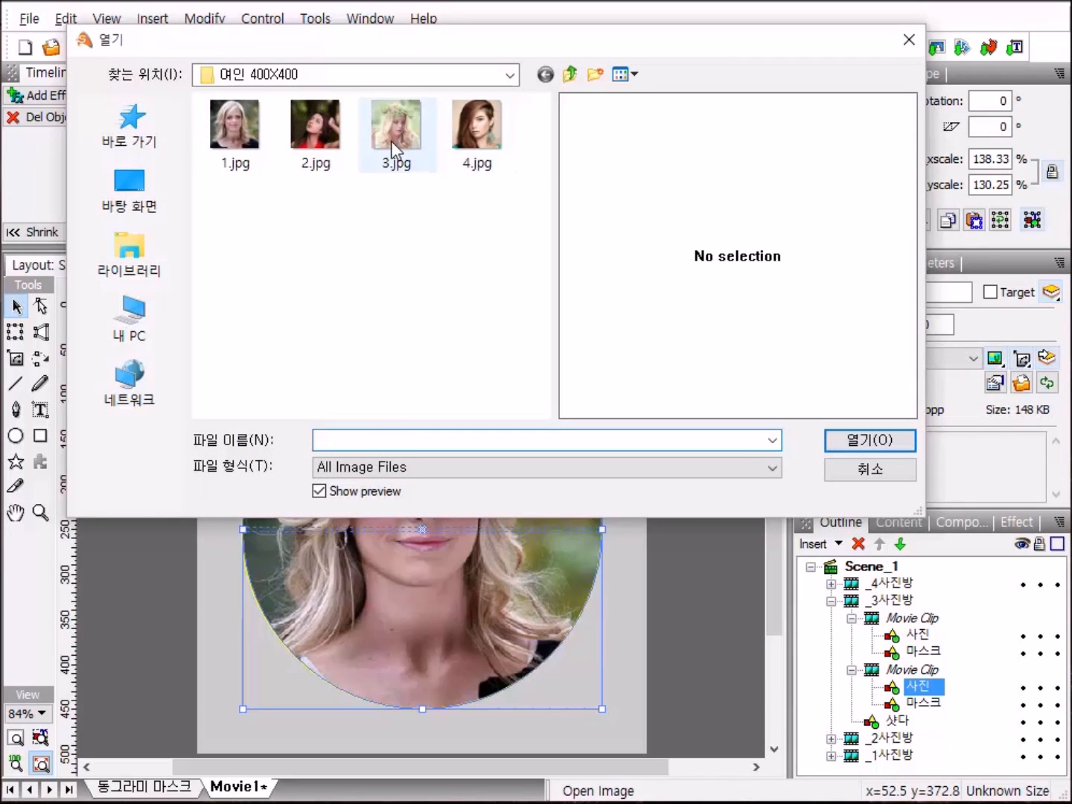
double_click(392, 139)
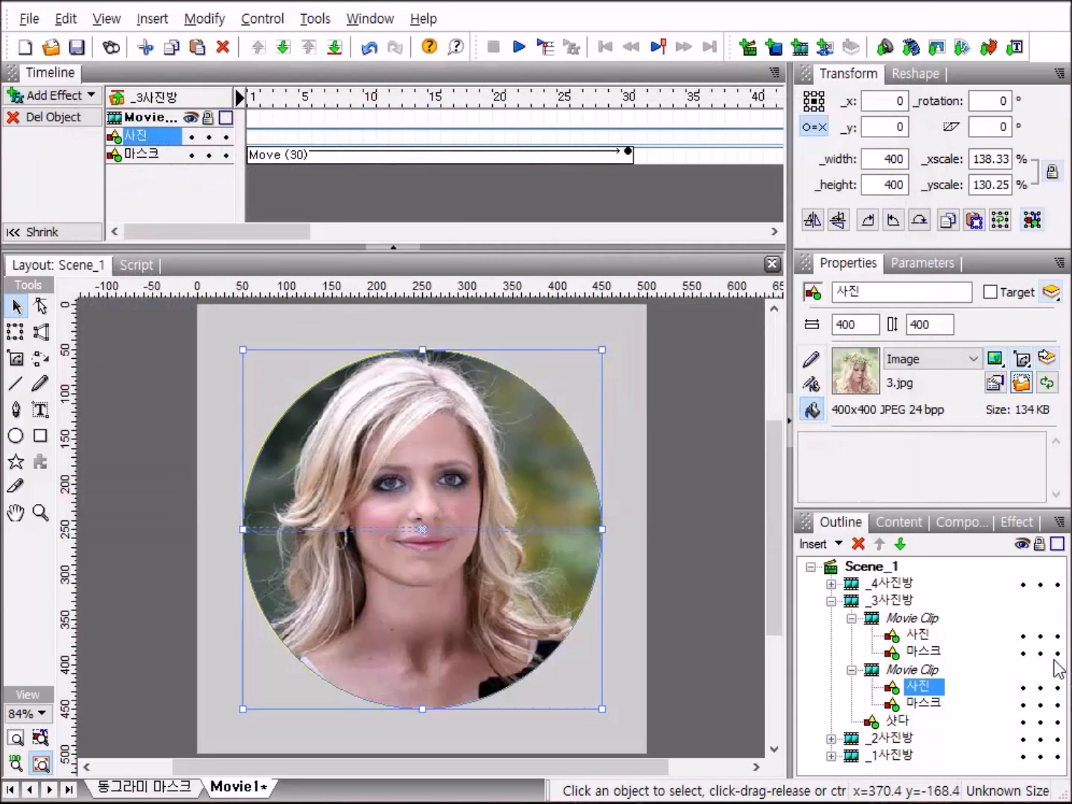
click(852, 670)
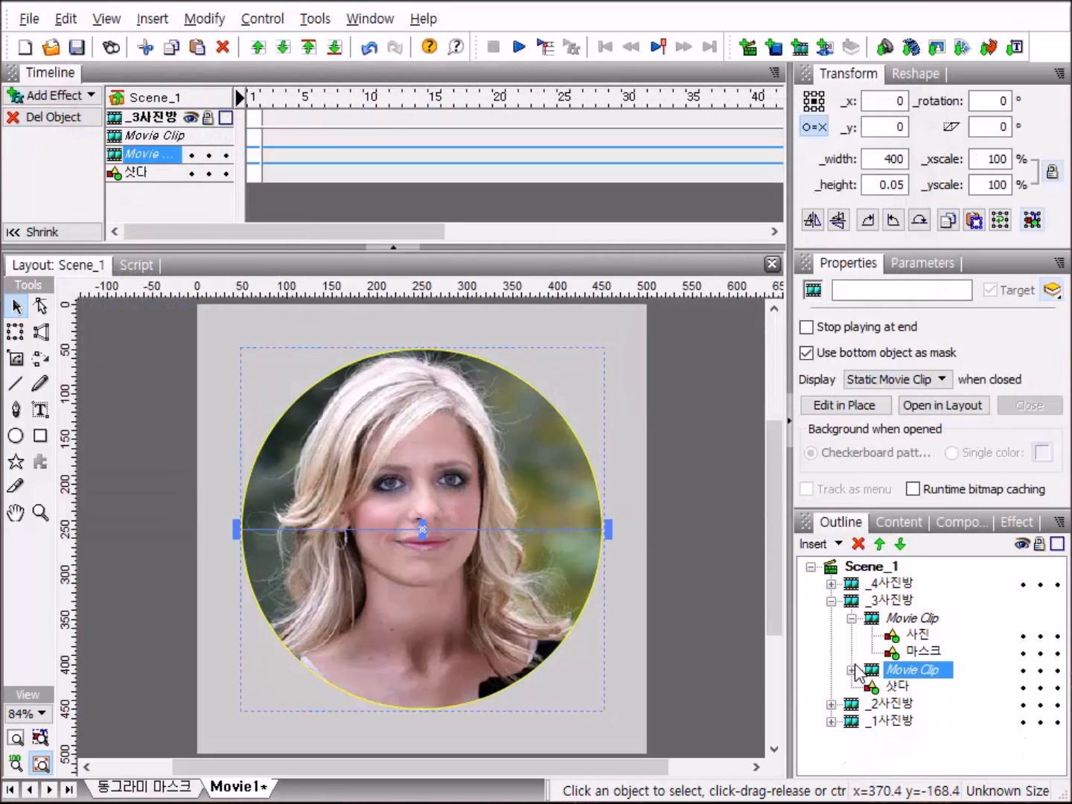
click(851, 618)
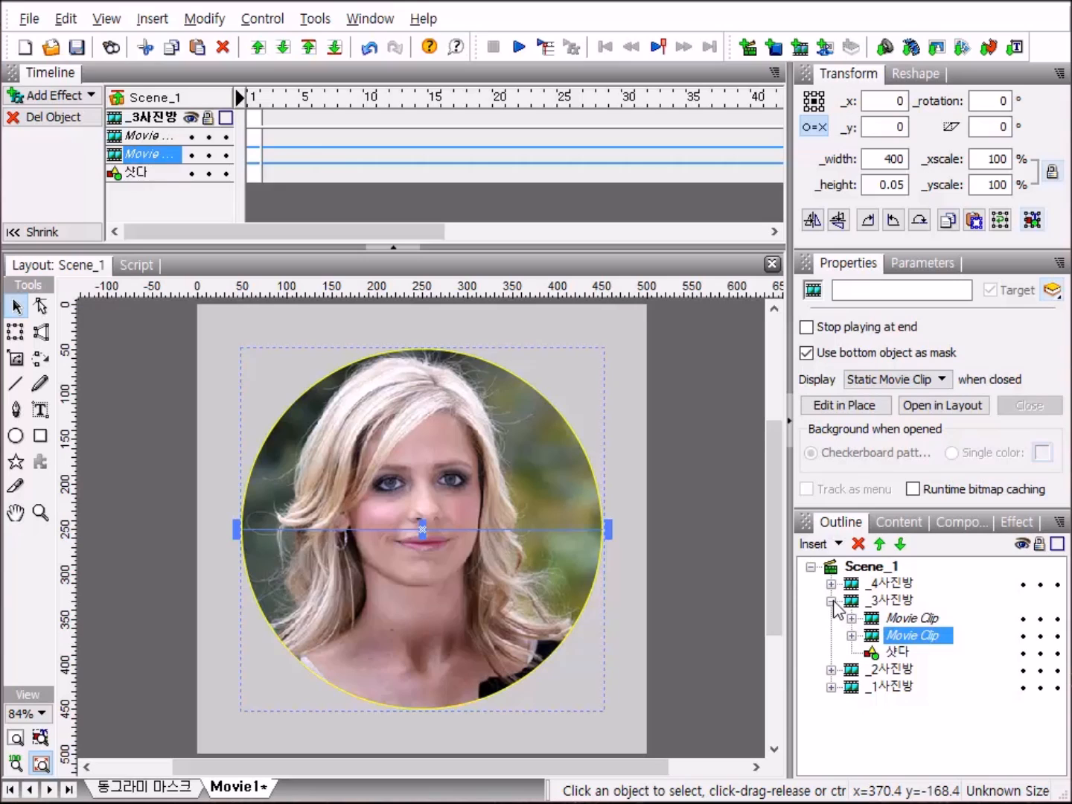
click(831, 601)
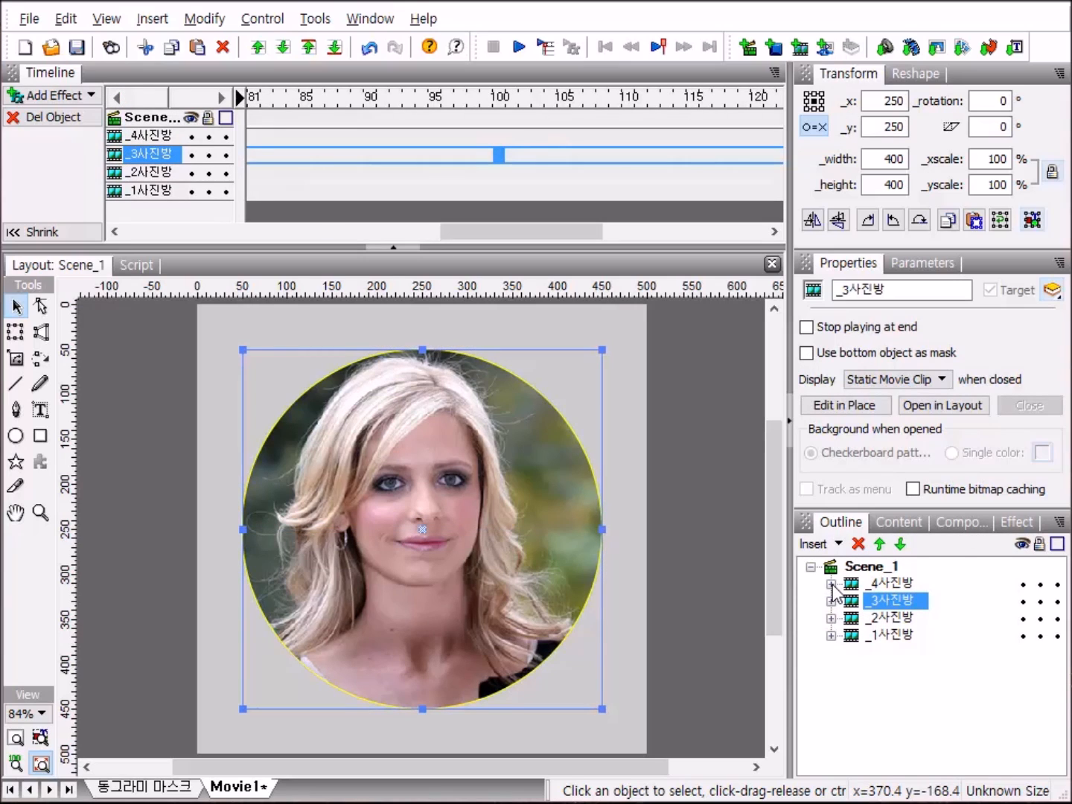
Replace the image of the 사진 shape in the upper nested movie clip of _4사진방 with 4.jpg.
click(831, 584)
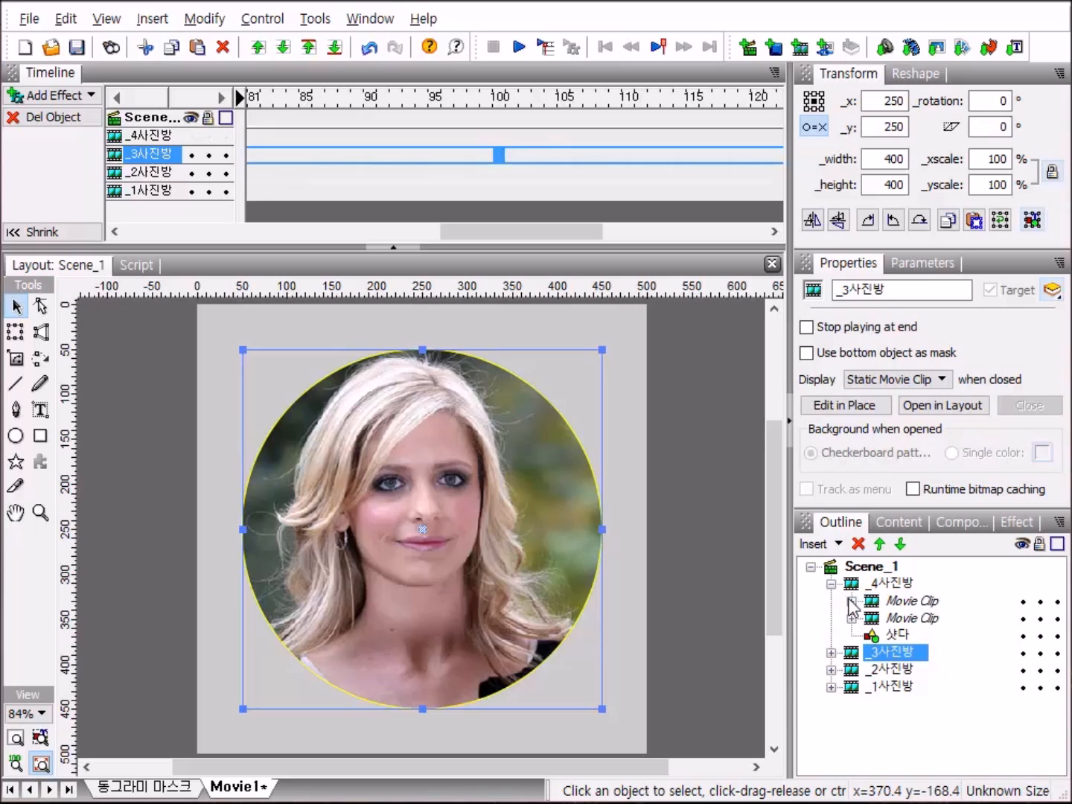
click(850, 601)
click(852, 654)
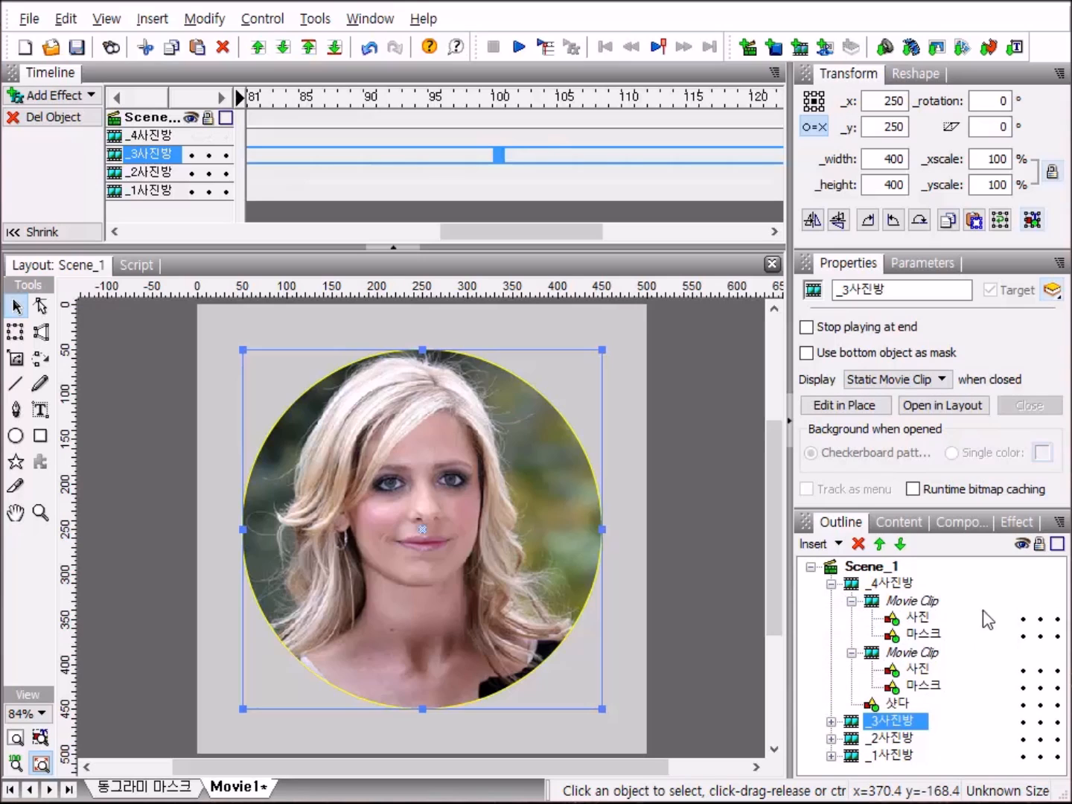
click(923, 619)
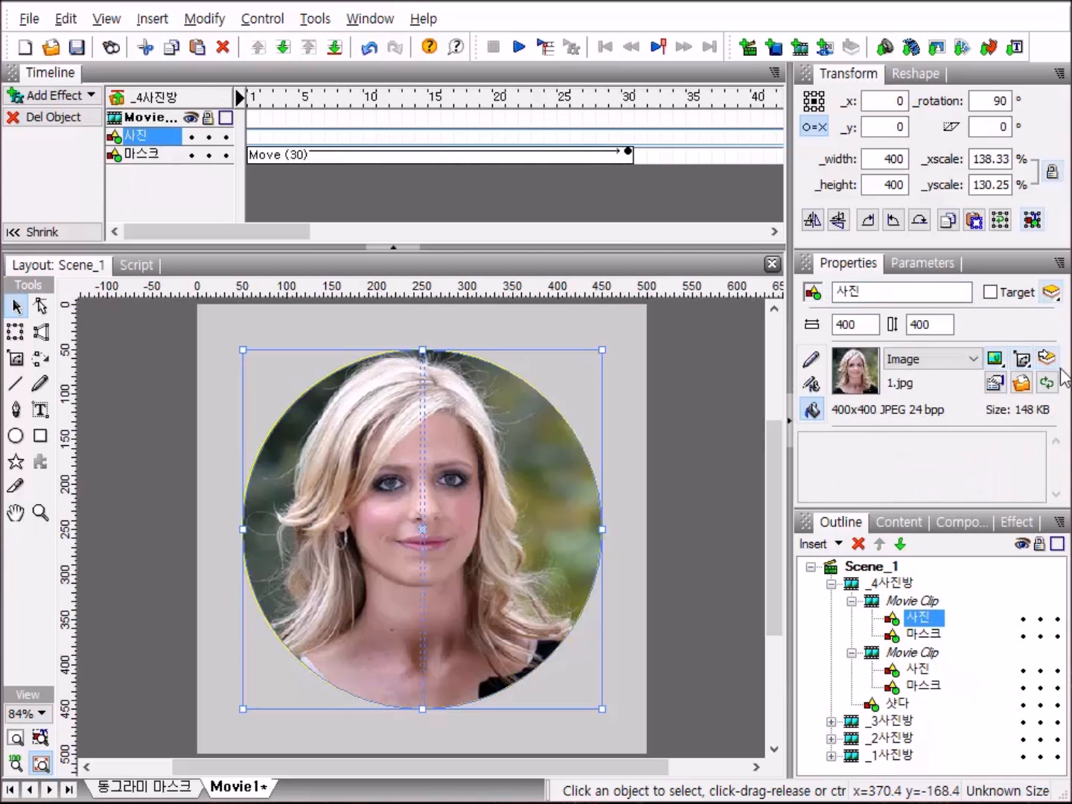
click(1021, 383)
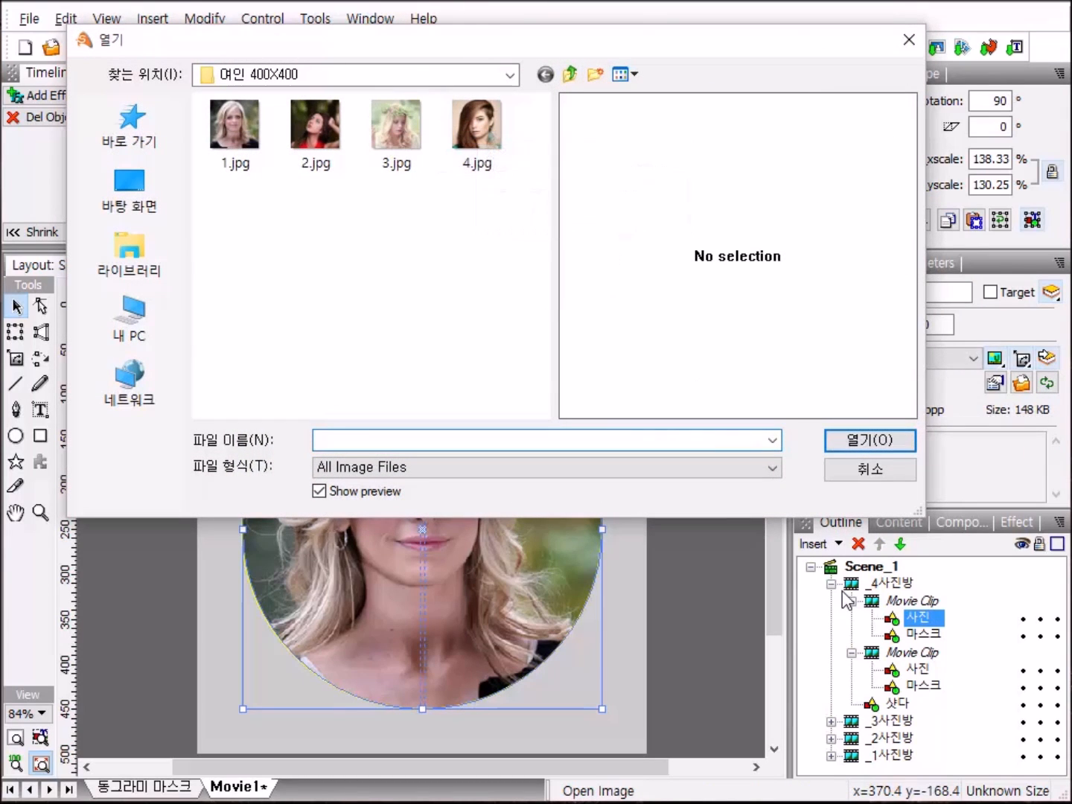
click(495, 135)
double_click(494, 128)
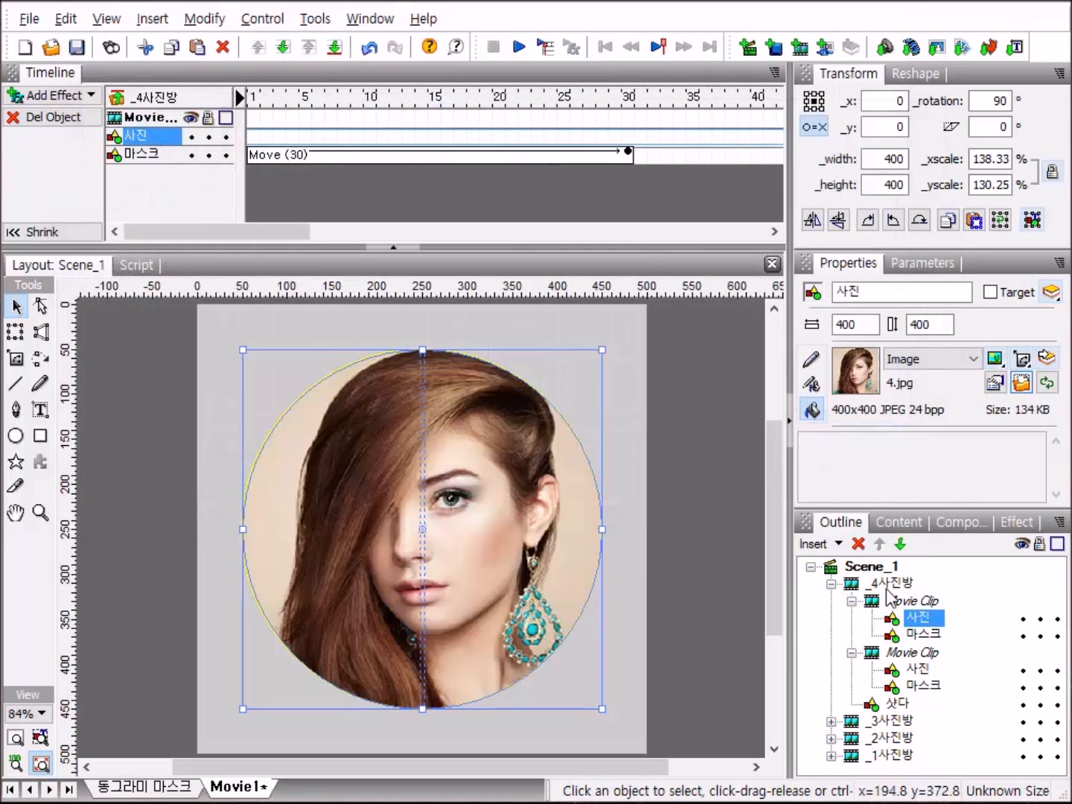
Replace the image of the 사진 shape in the lower nested movie clip of _4사진방 with 4.jpg, and collapse _4사진방.
click(920, 669)
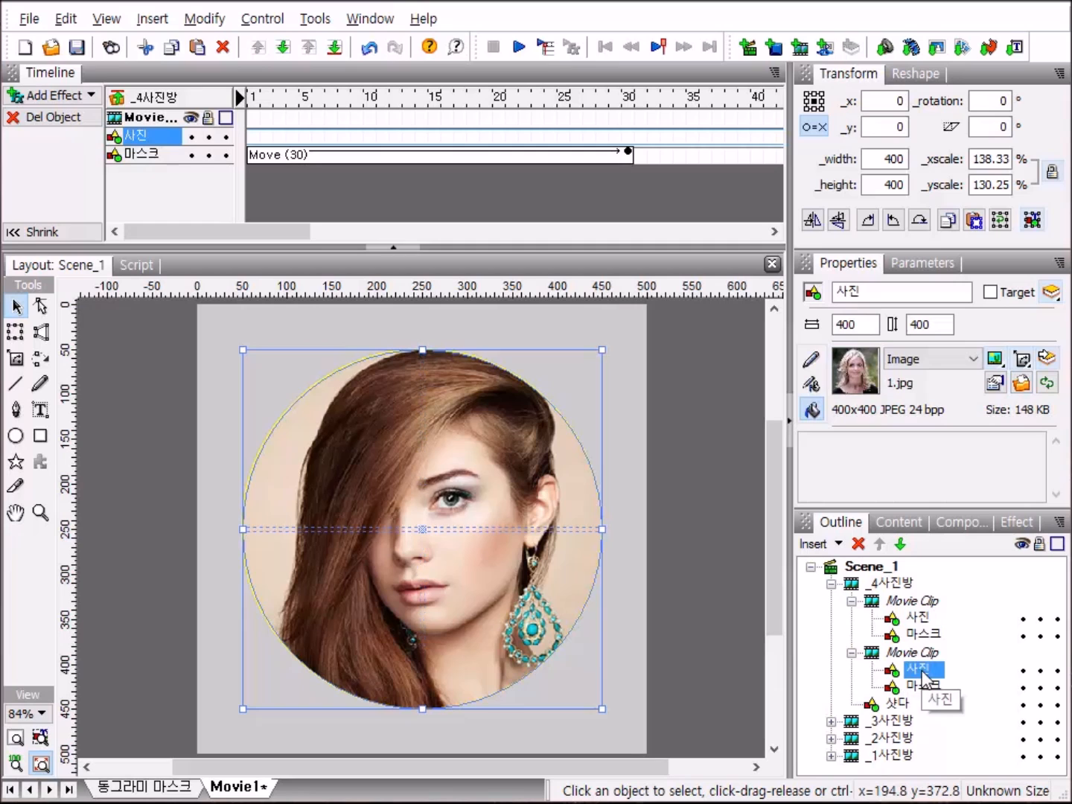
click(1026, 384)
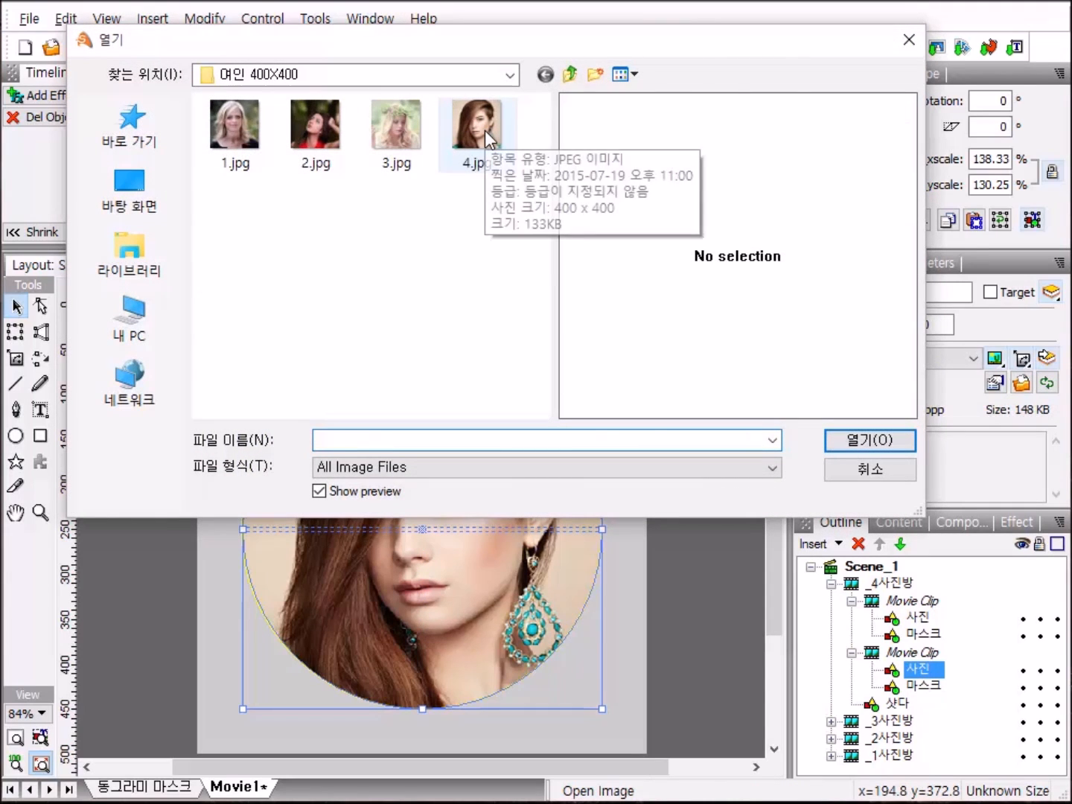
double_click(485, 131)
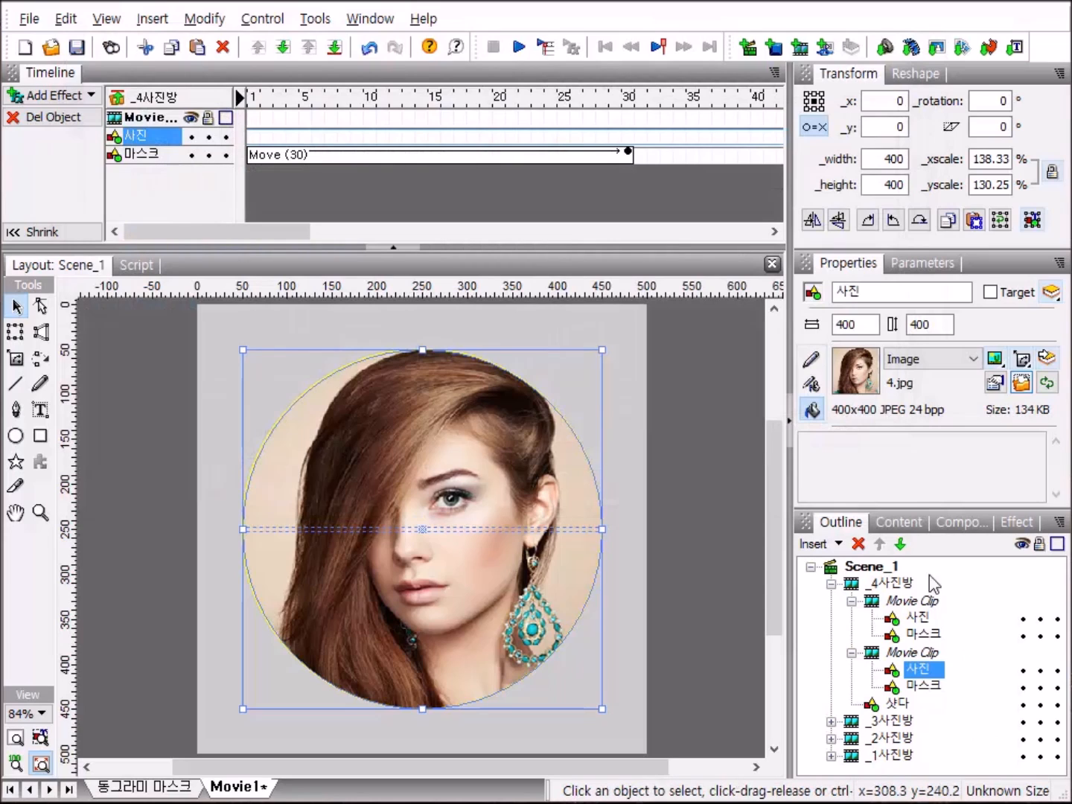
click(852, 654)
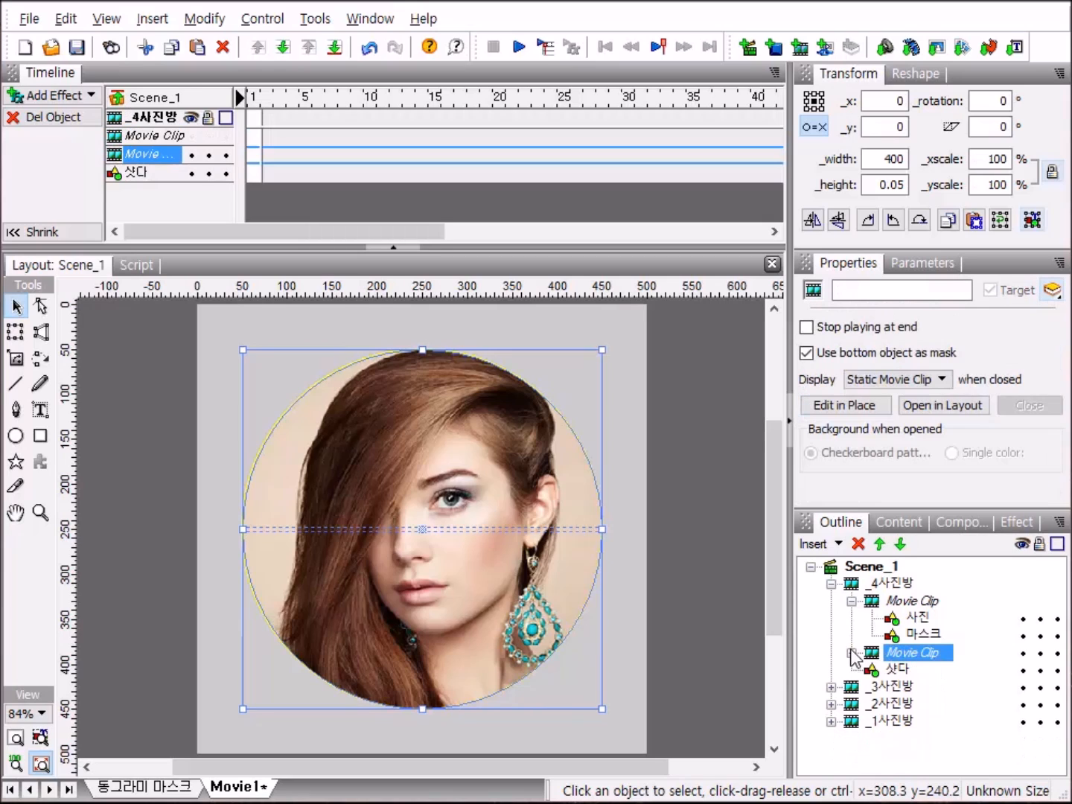
click(851, 601)
click(832, 584)
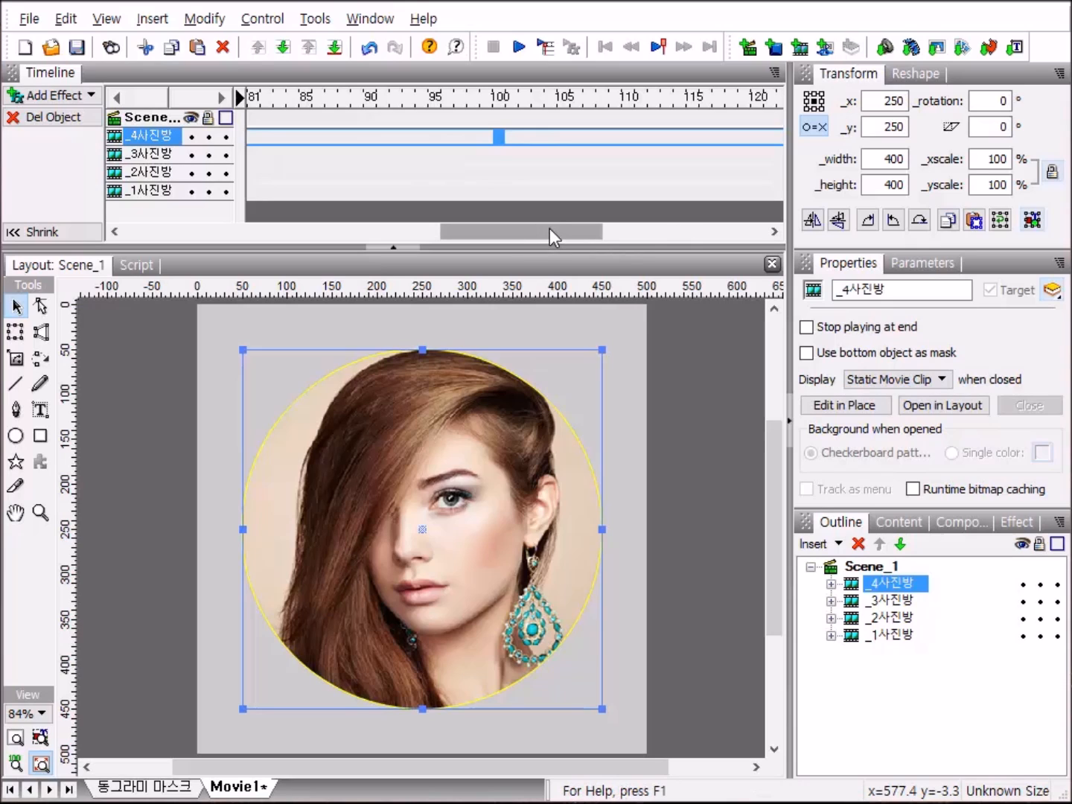
Add a Place effect to _1사진방 at frame 1 of the Scene_1 timeline.
drag(550, 228, 178, 232)
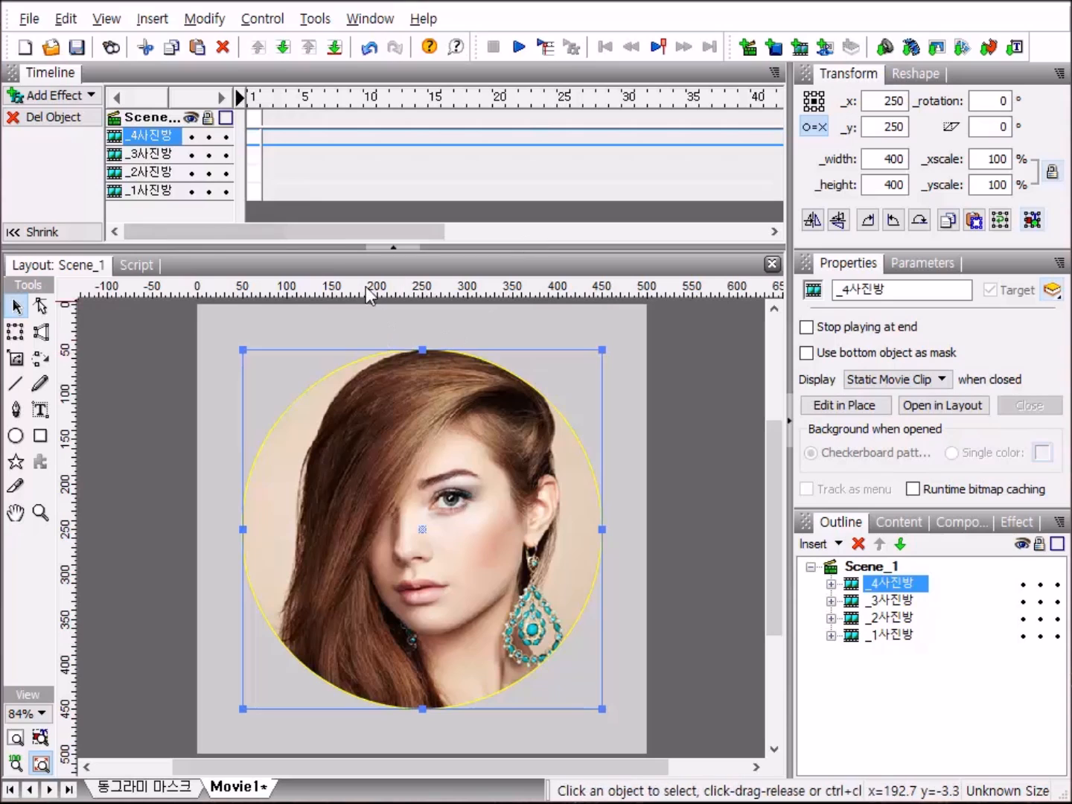
click(251, 196)
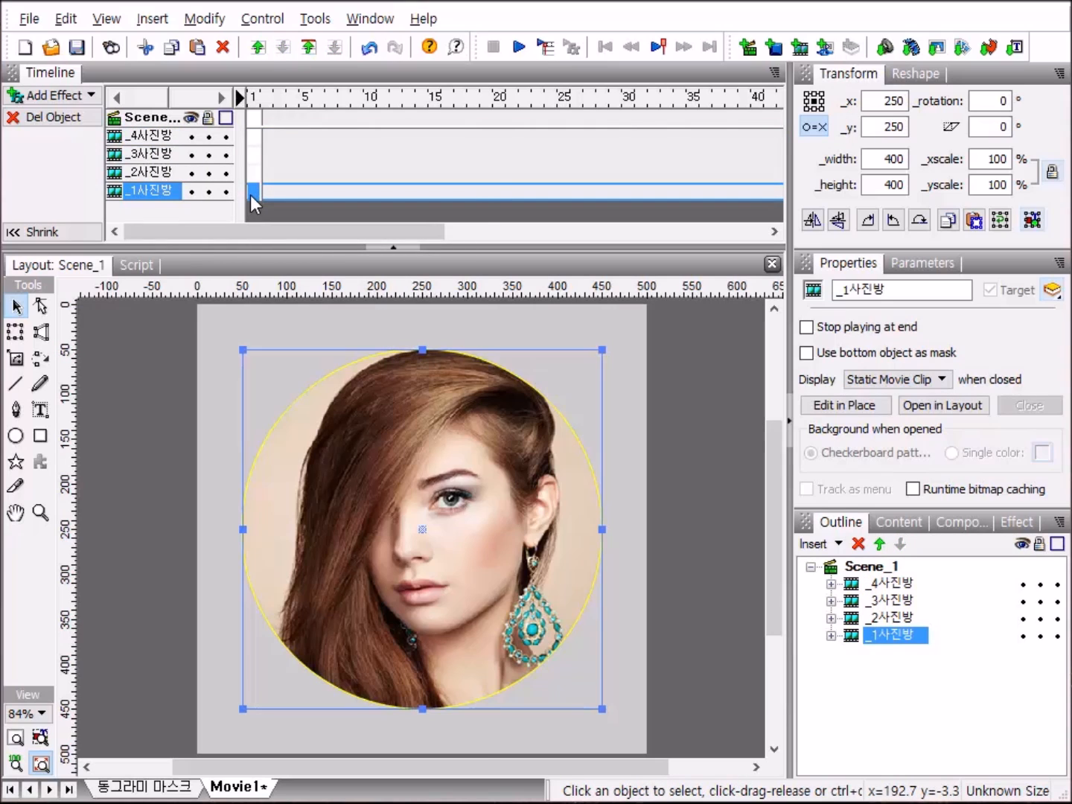
right_click(252, 195)
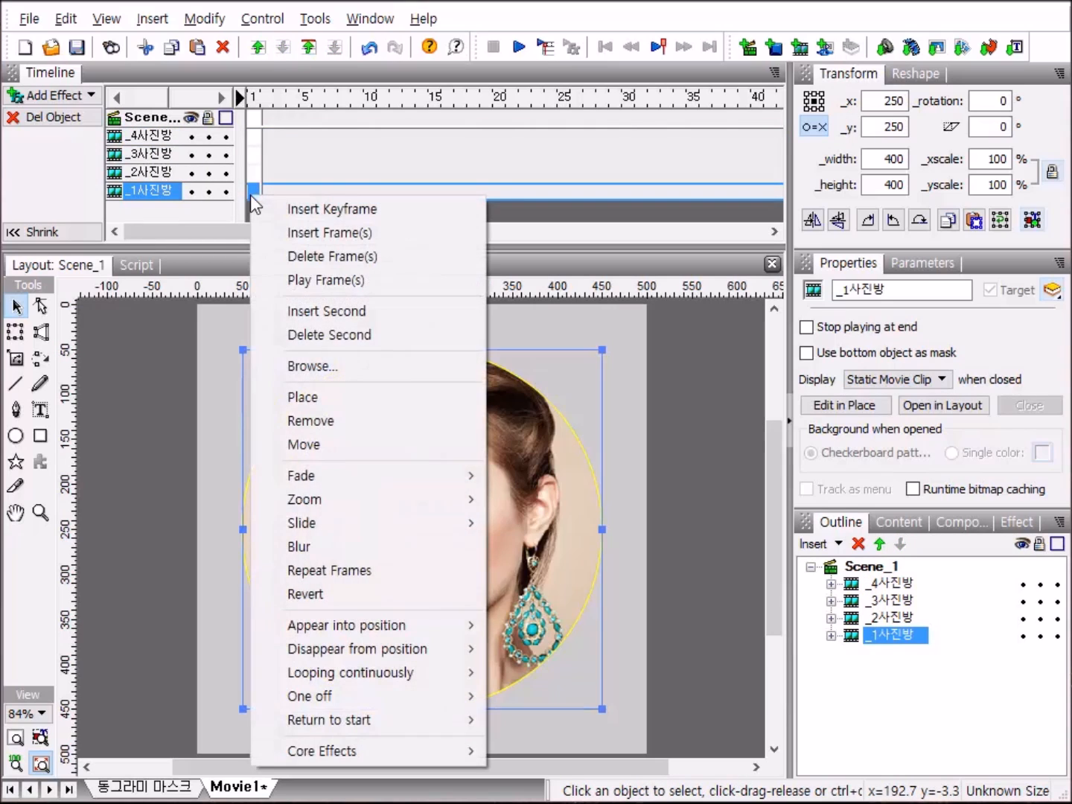
click(292, 398)
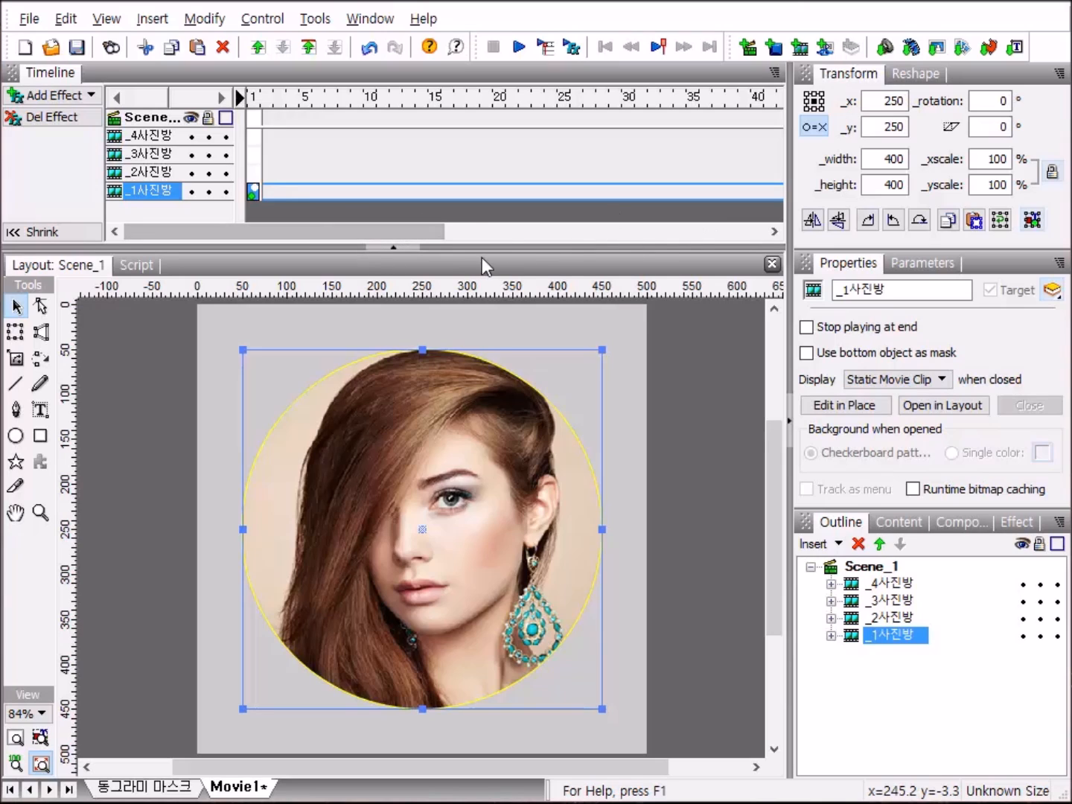
Add a Remove effect to _1사진방 at frame 100 of the Scene_1 timeline.
drag(221, 227, 674, 250)
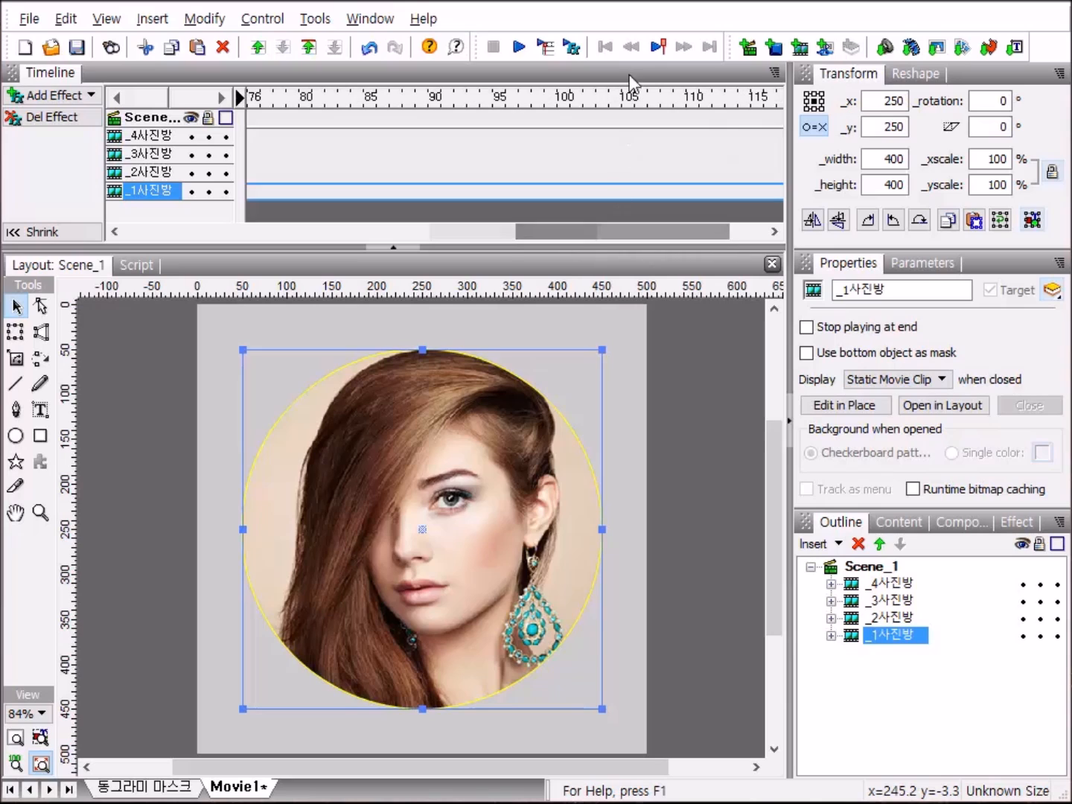
click(566, 98)
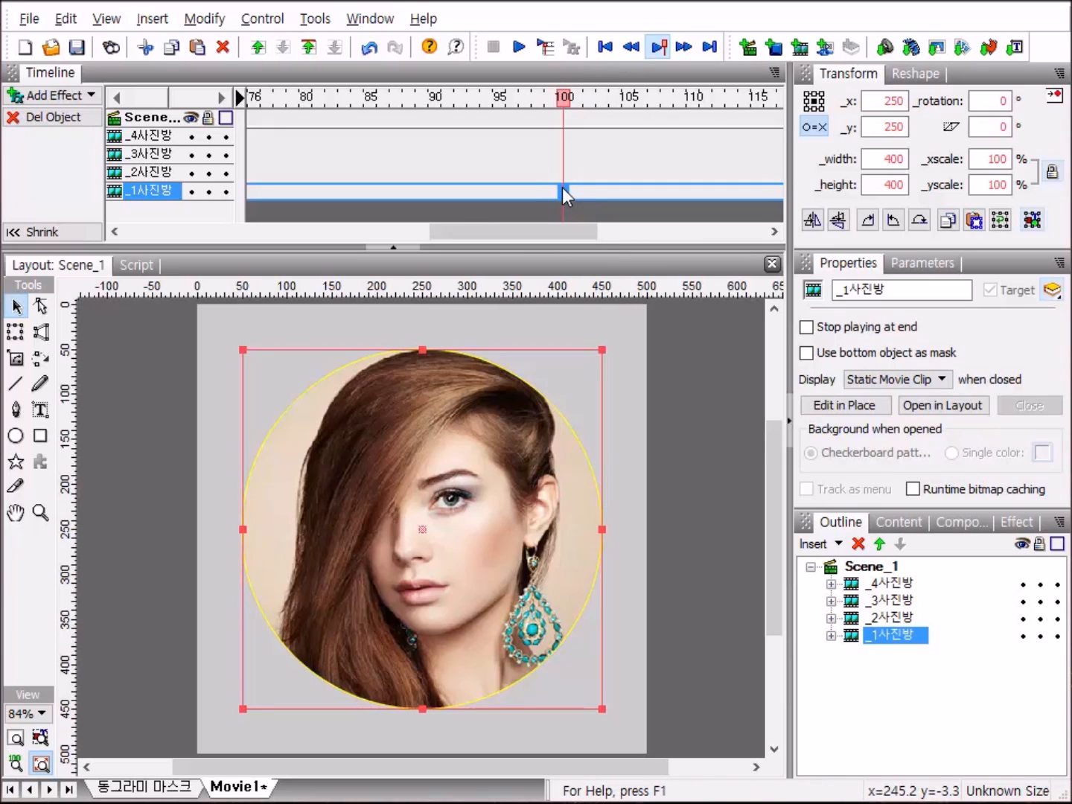
right_click(563, 187)
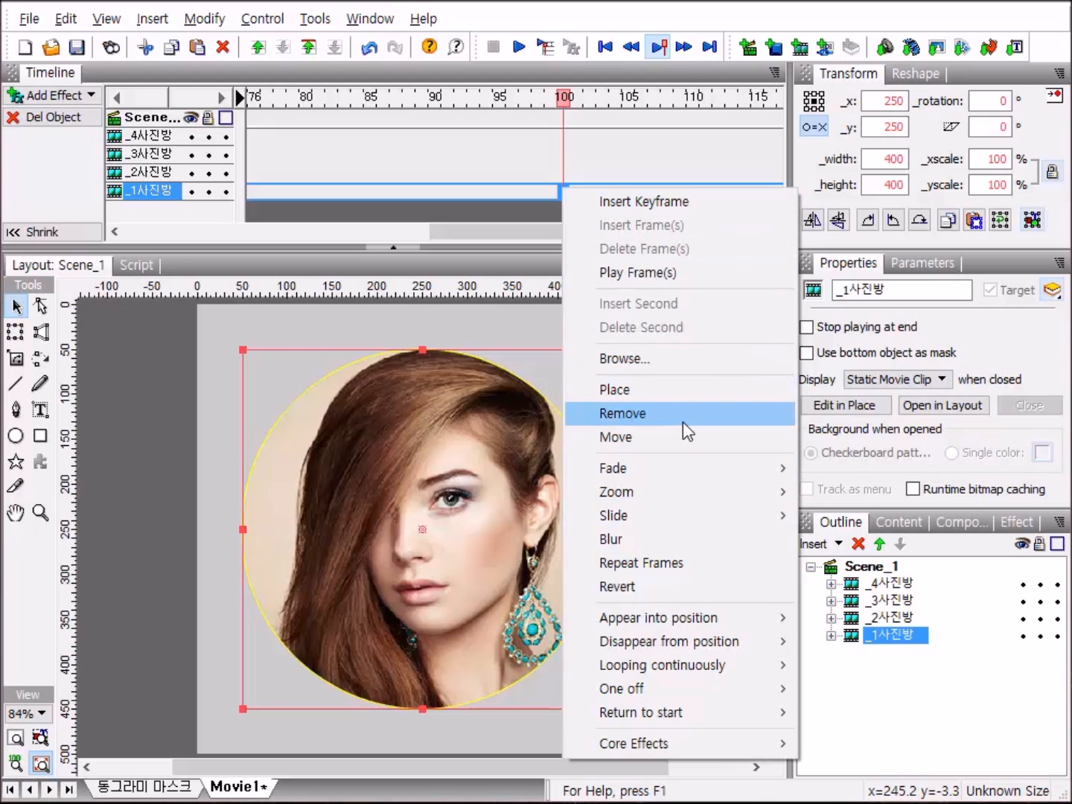
click(683, 421)
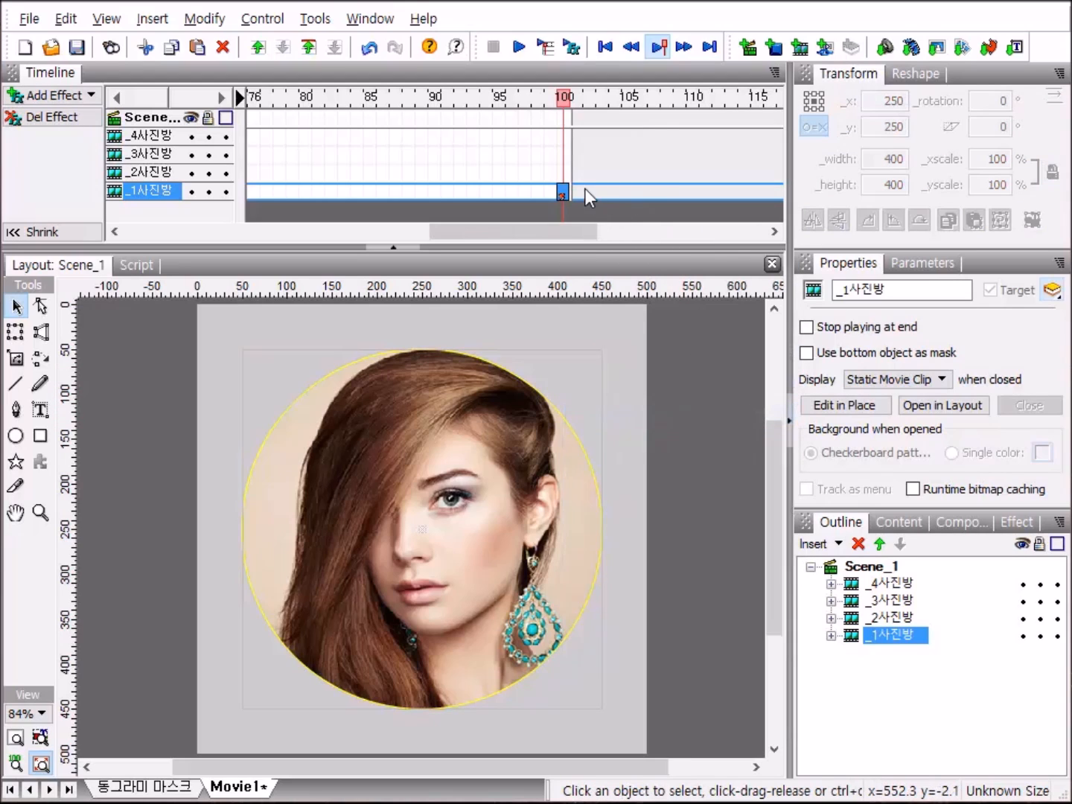
Add a Place effect to _2사진방 at frame 100 of the Scene_1 timeline.
click(566, 174)
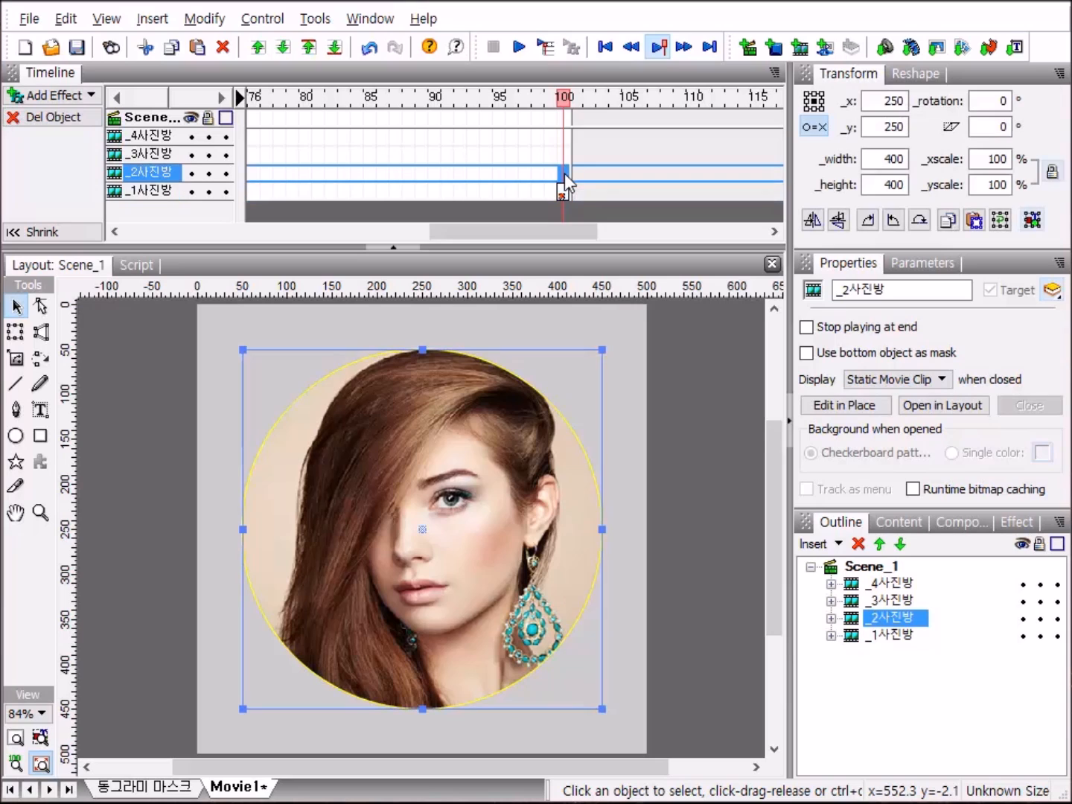
right_click(564, 172)
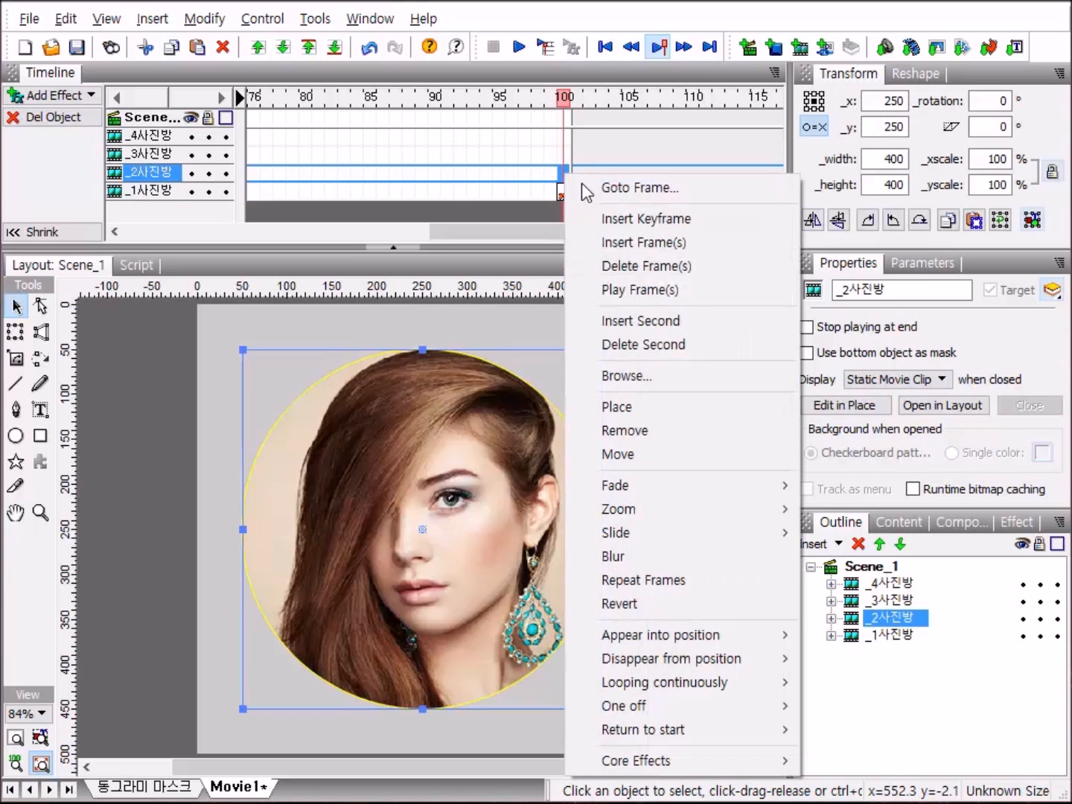
click(637, 406)
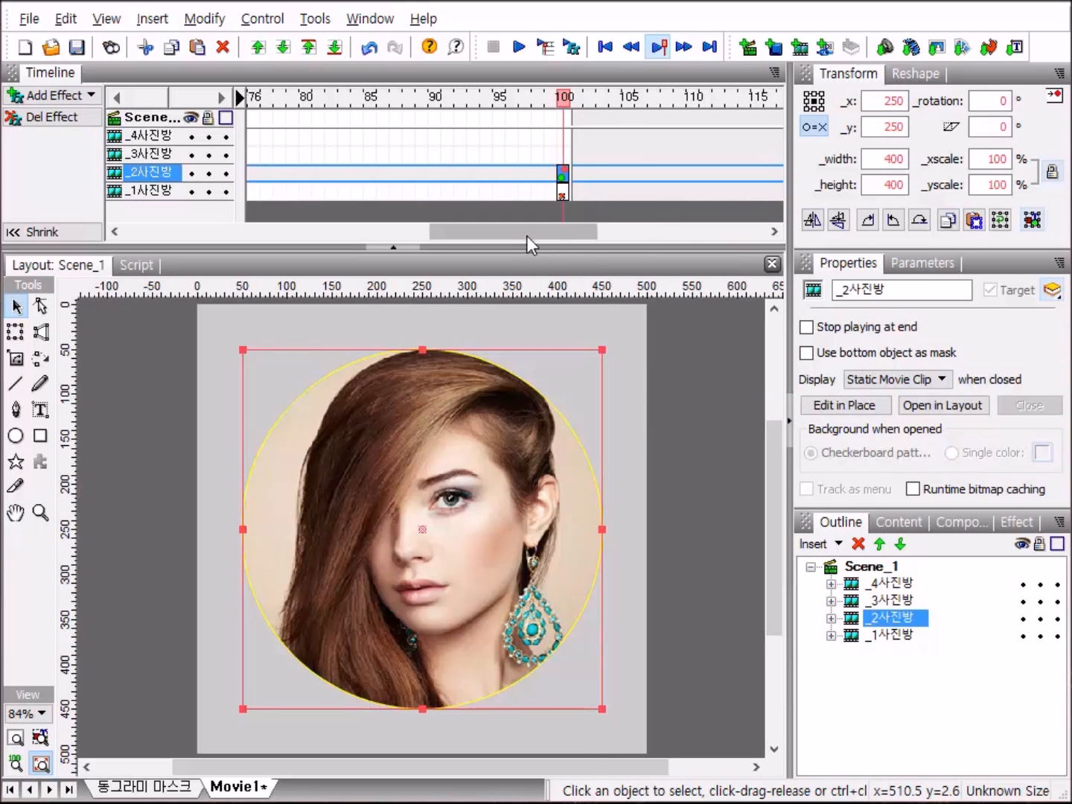
Add a Remove effect to _2사진방 at frame 200 of the Scene_1 timeline.
drag(519, 231, 734, 247)
drag(528, 231, 677, 231)
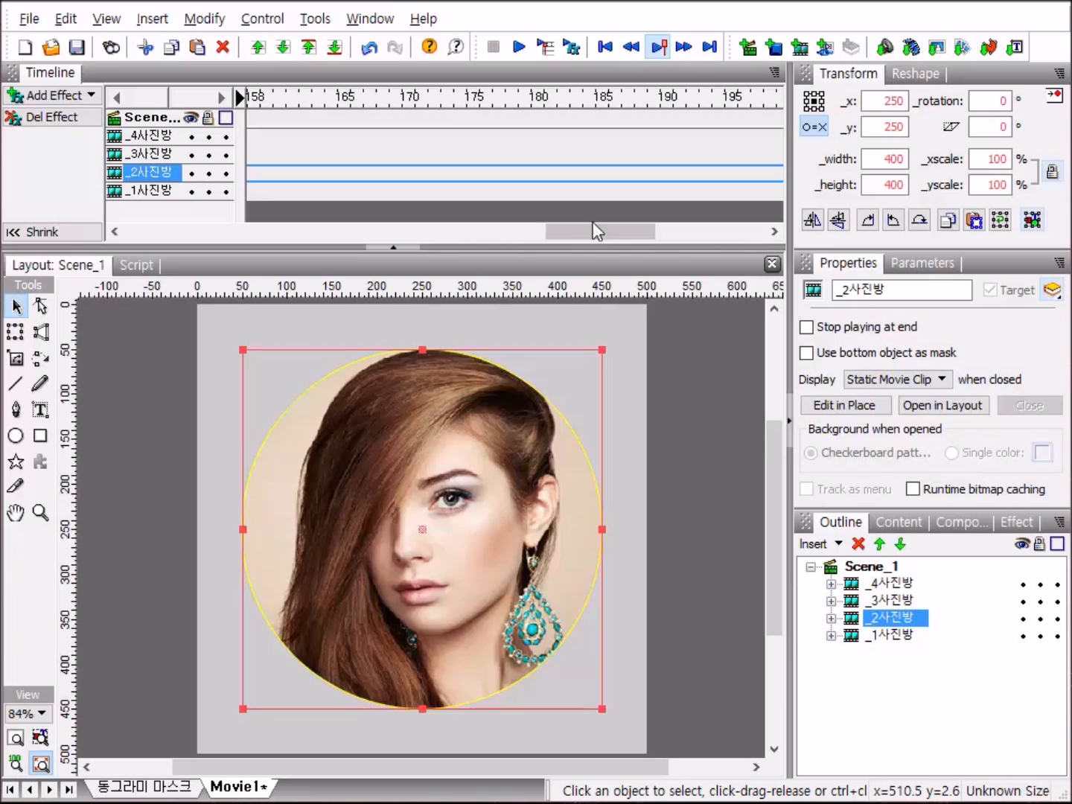
drag(577, 230, 655, 240)
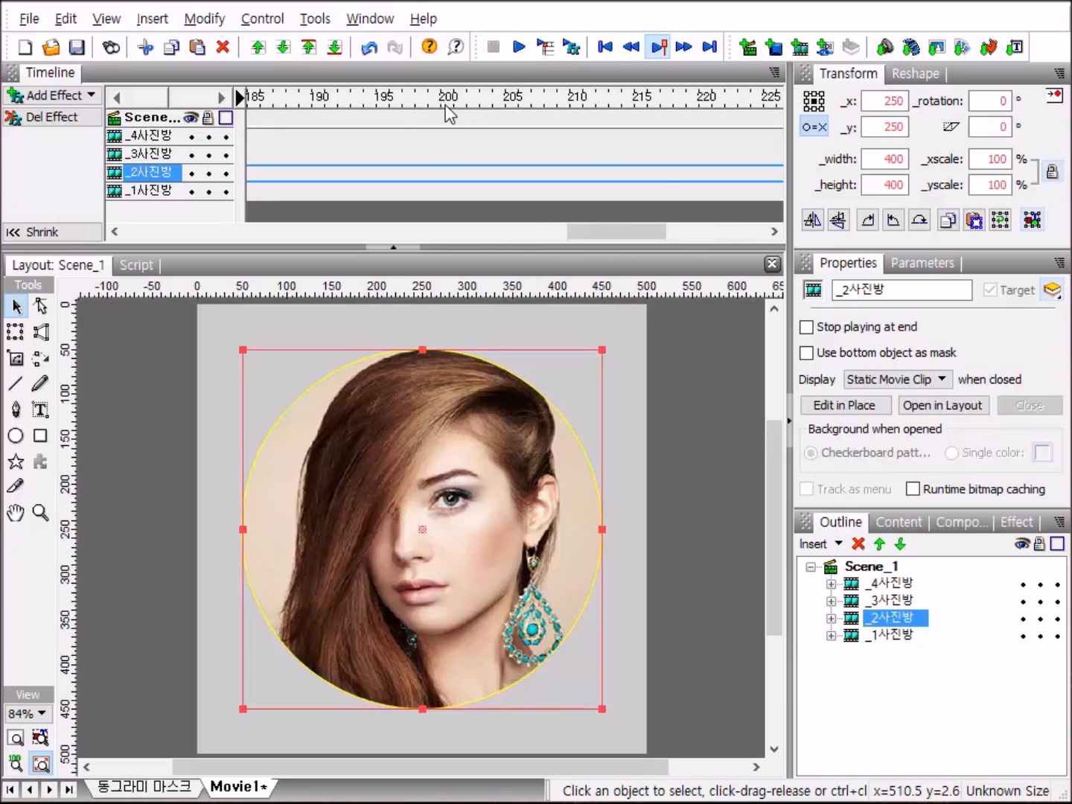
right_click(450, 167)
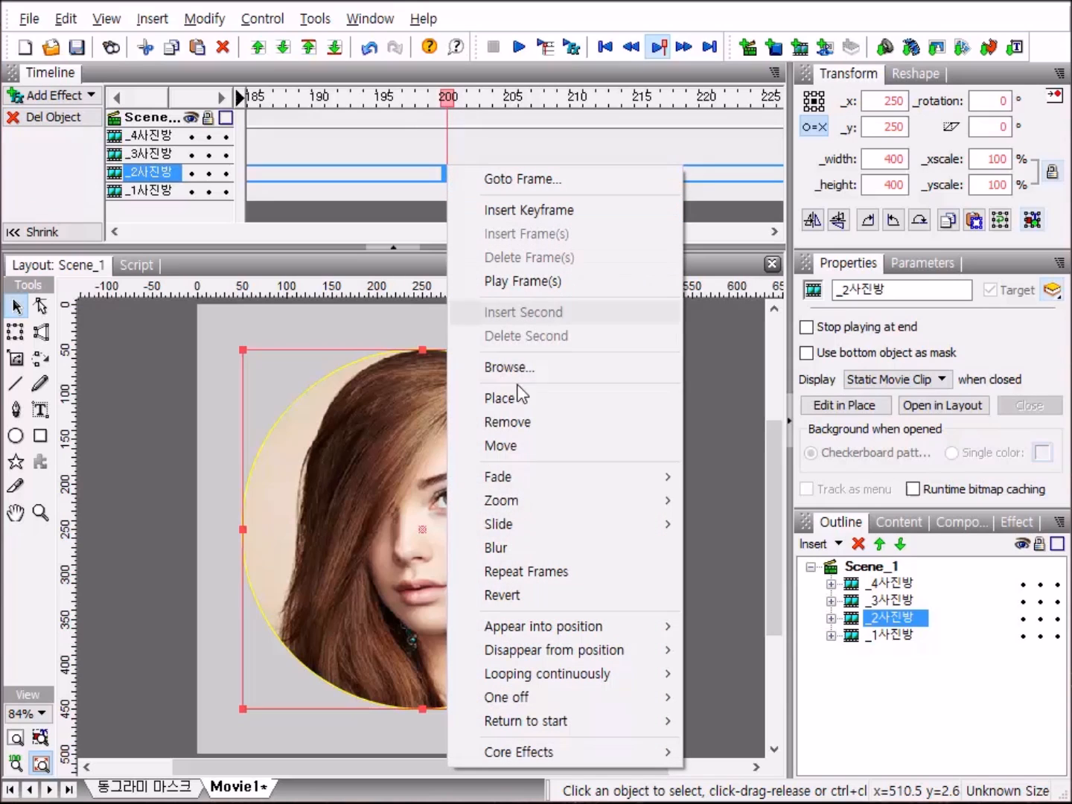
click(498, 422)
Add a Place effect to _3사진방 at frame 200 of the Scene_1 timeline.
click(446, 154)
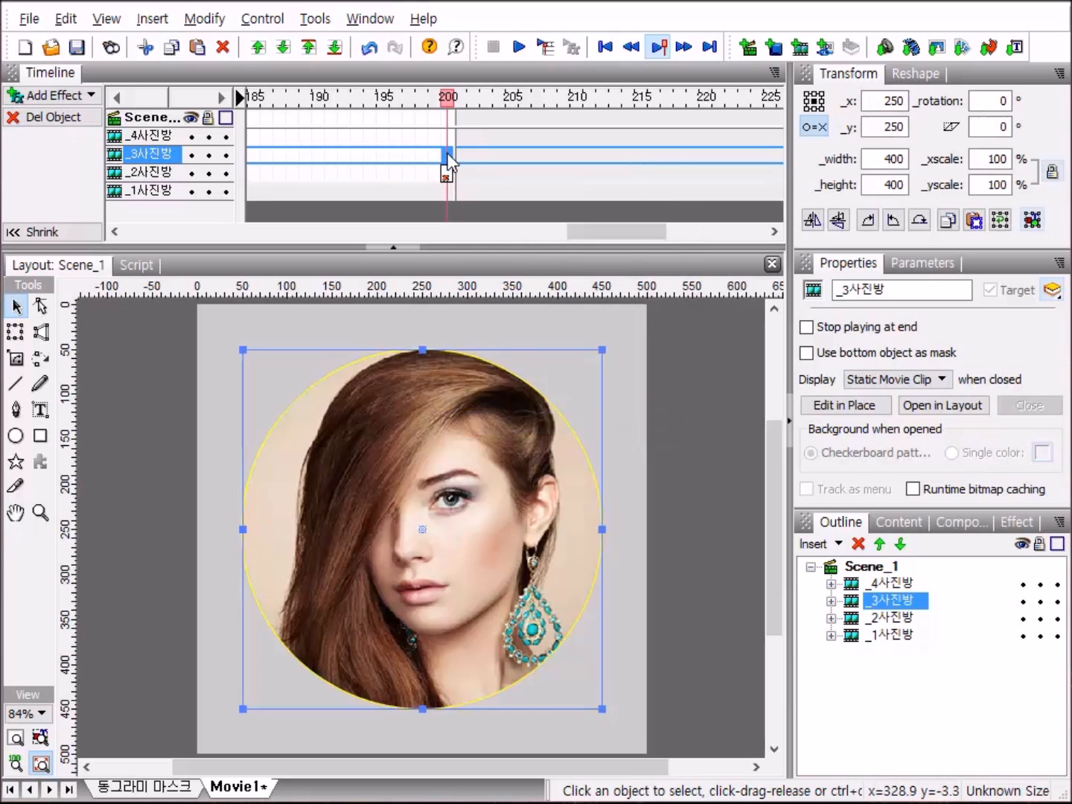
right_click(449, 155)
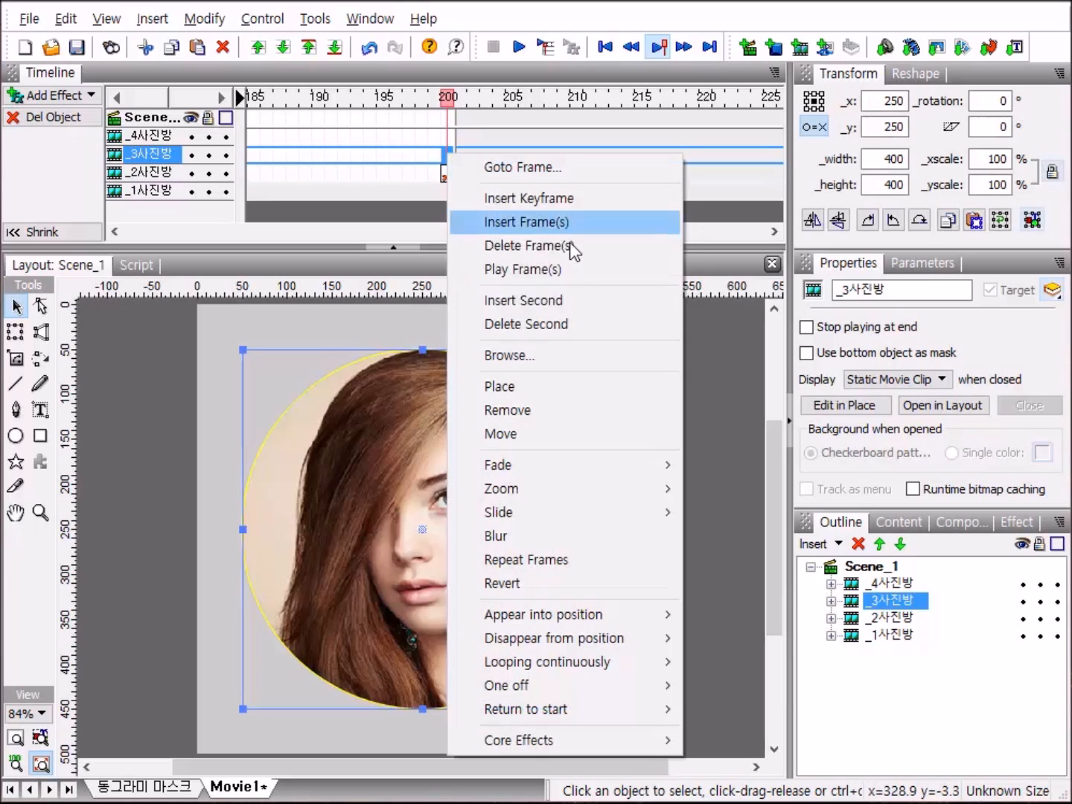
click(534, 391)
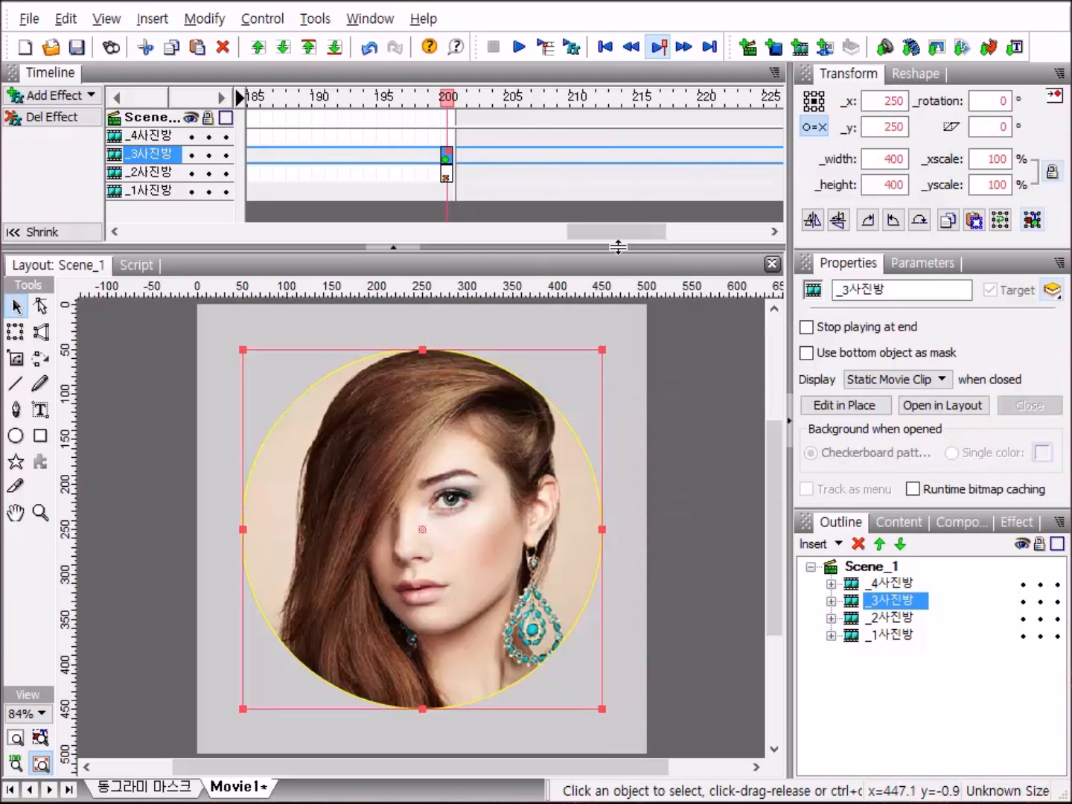
Add a Remove effect to _3사진방 at frame 300 of the Scene_1 timeline.
drag(603, 233, 721, 243)
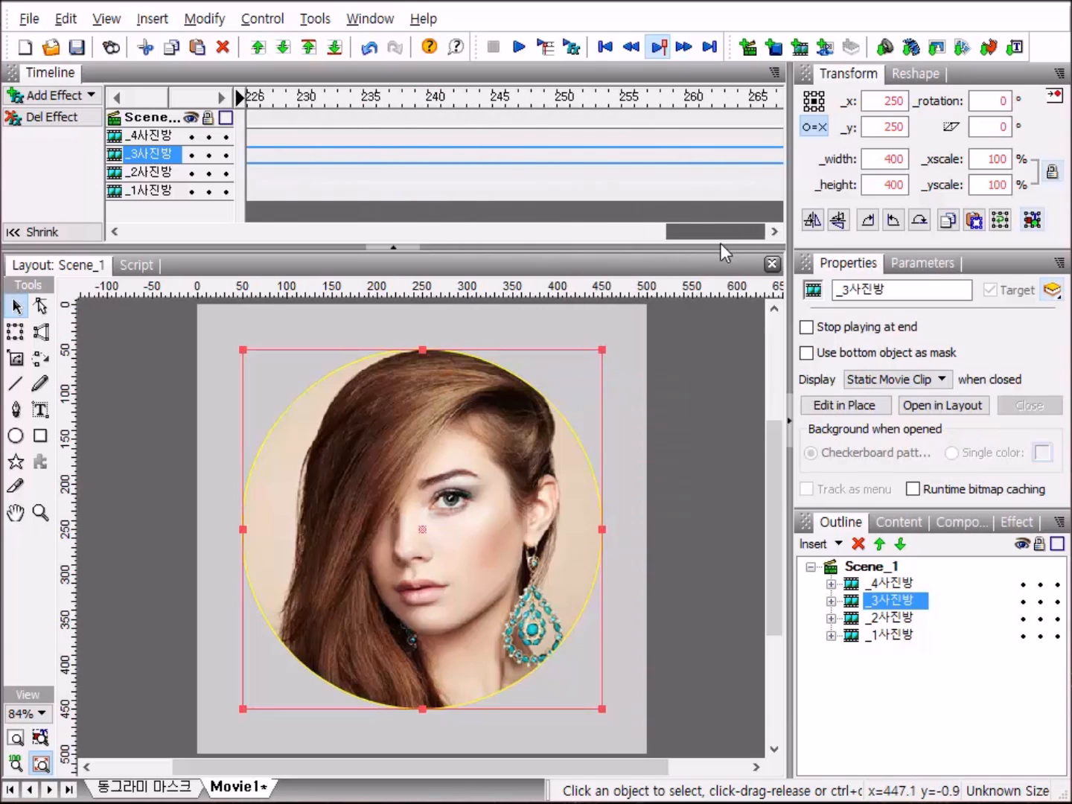
drag(622, 236, 649, 238)
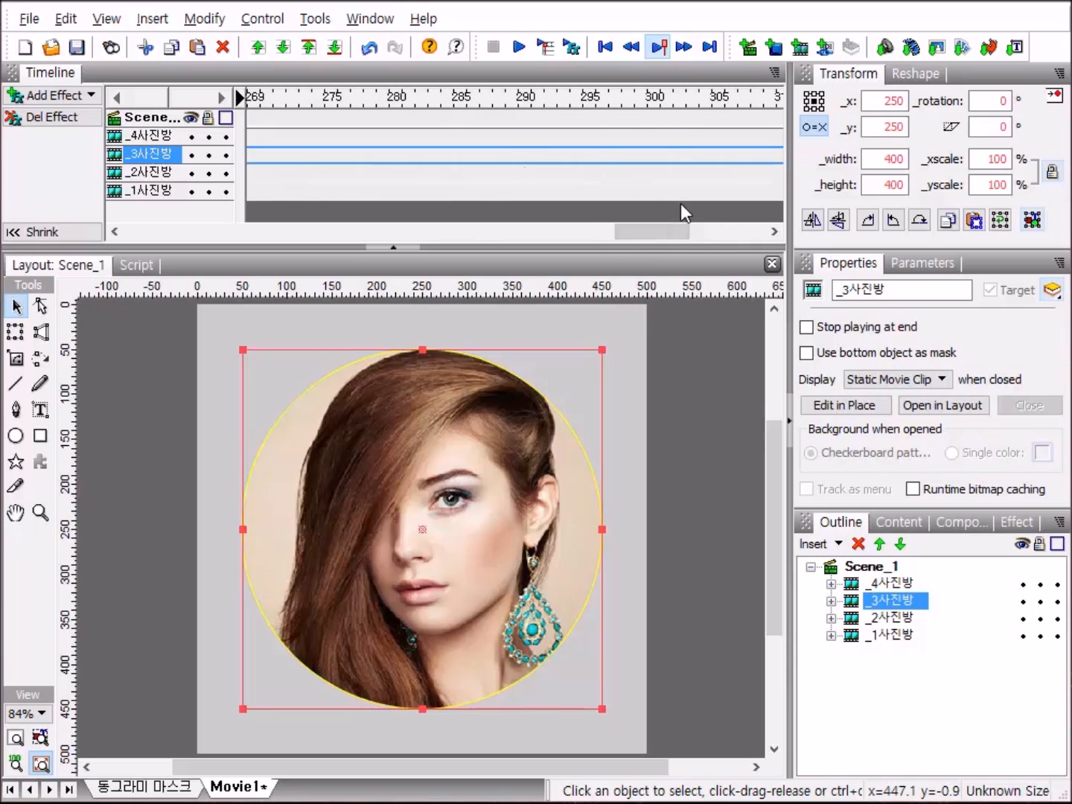
right_click(654, 157)
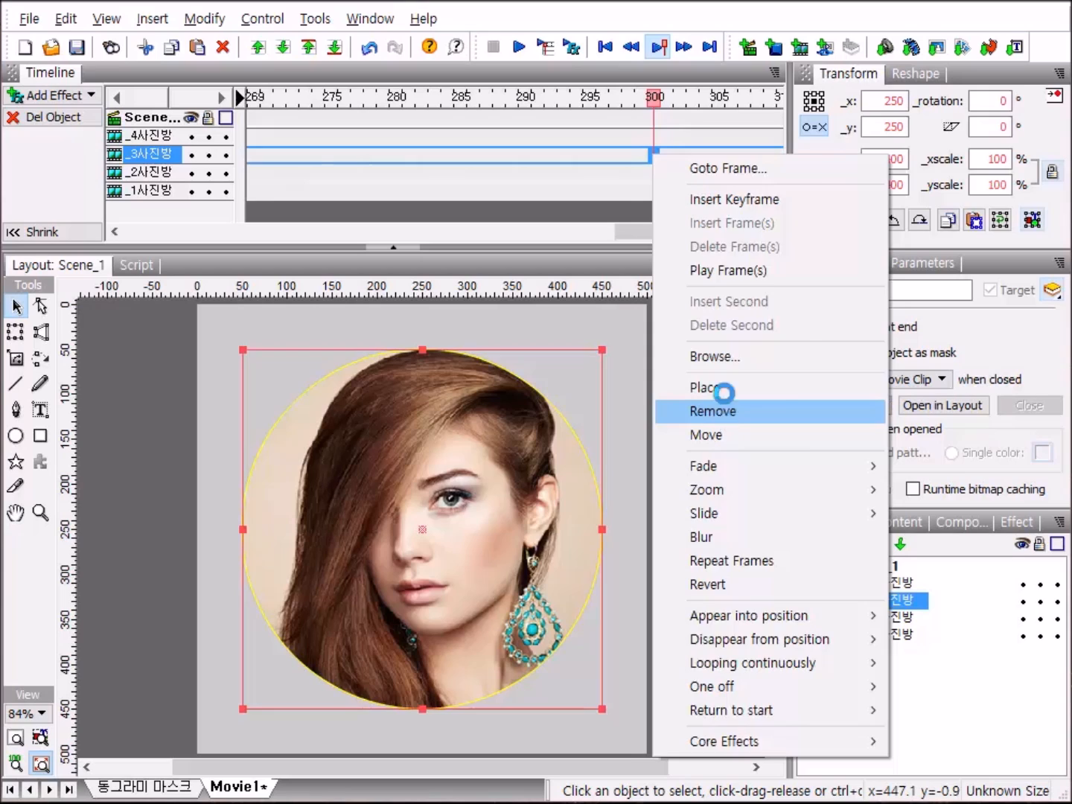
click(727, 412)
Add a Place effect to _4사진방 at frame 300 of the Scene_1 timeline.
click(656, 134)
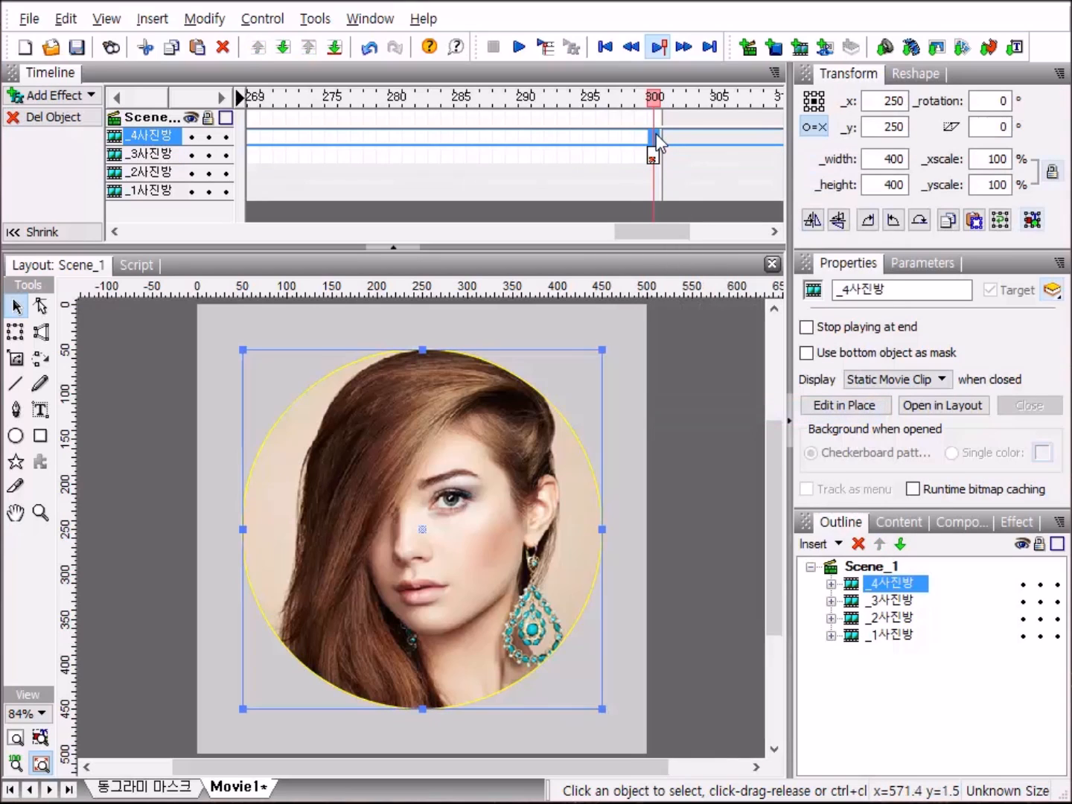
right_click(657, 137)
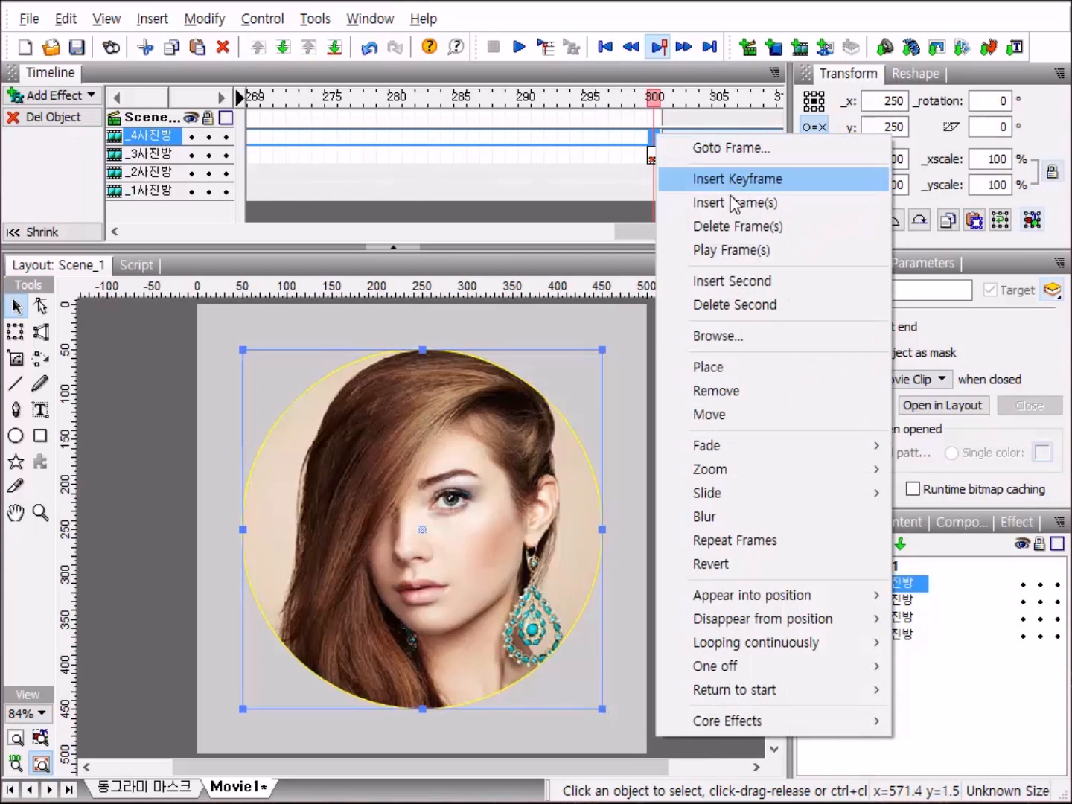
click(743, 368)
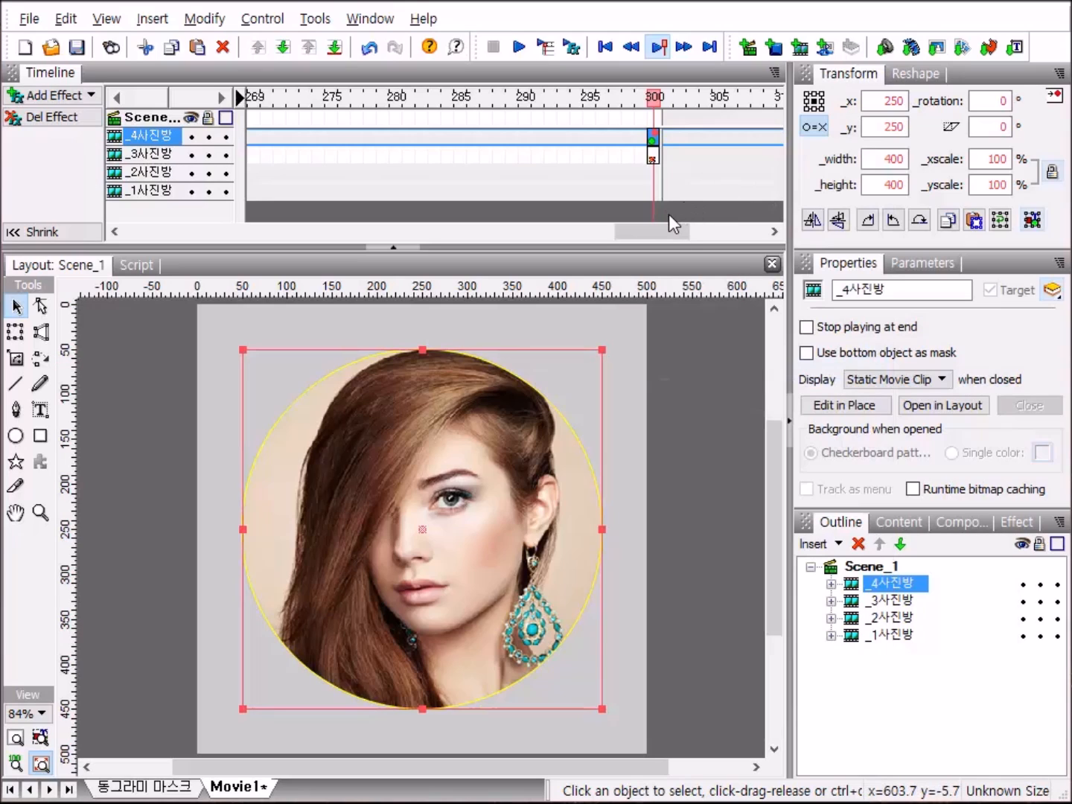
Add a Place effect to _4사진방 at frame 400 of the Scene_1 timeline, and preview the movie.
drag(661, 231, 710, 238)
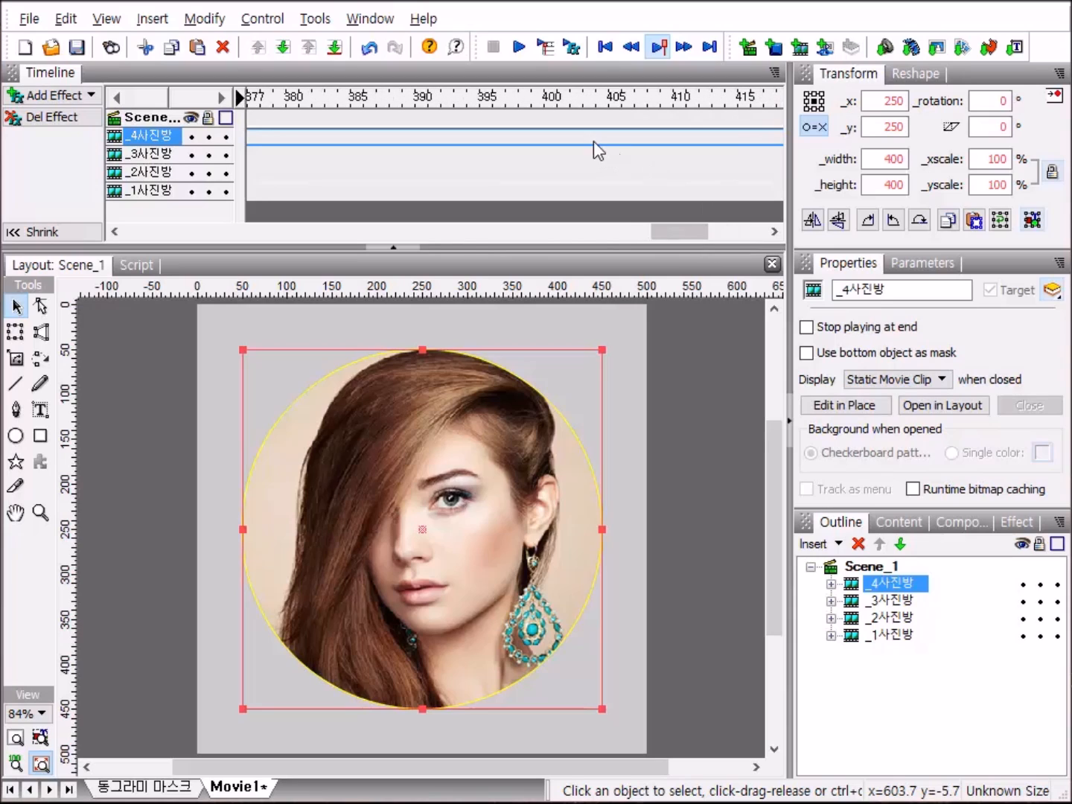
click(552, 137)
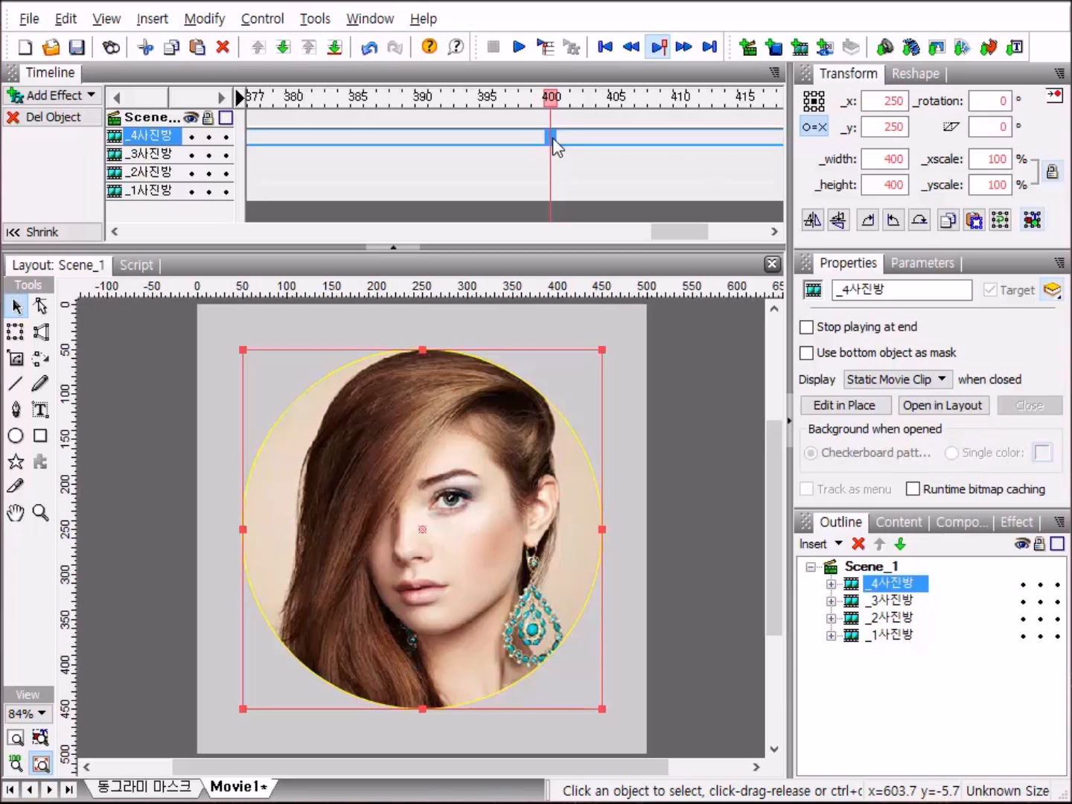
right_click(554, 138)
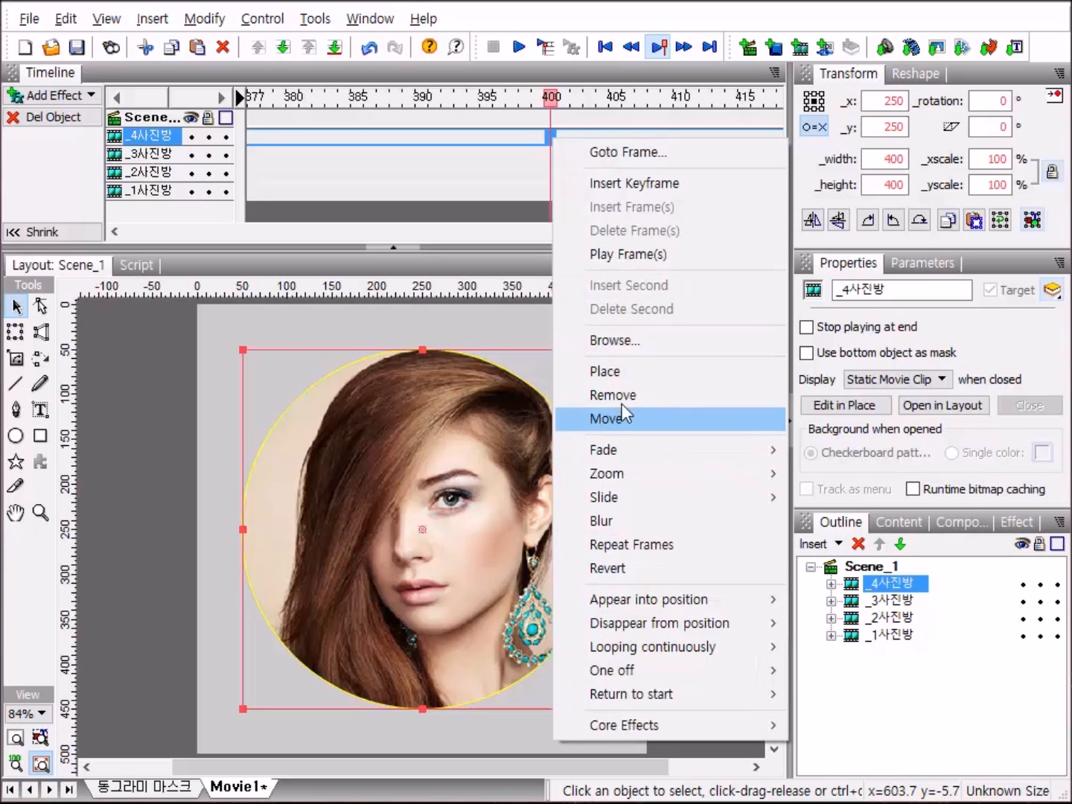
click(604, 376)
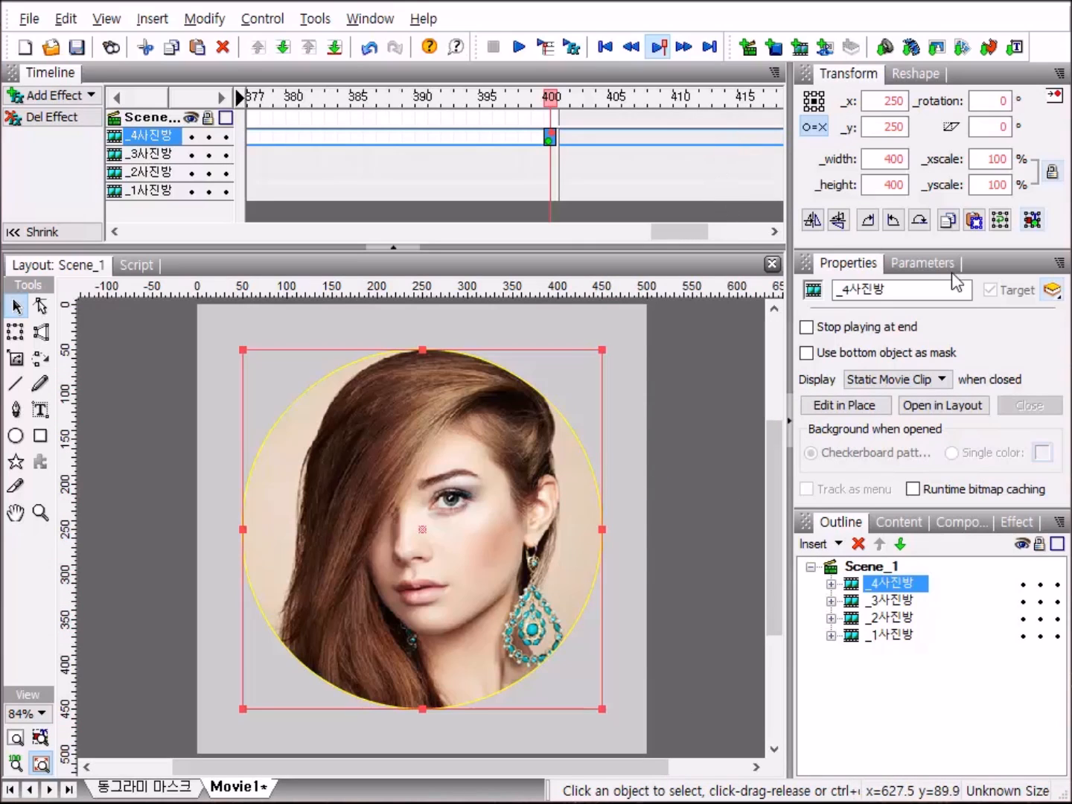
click(520, 46)
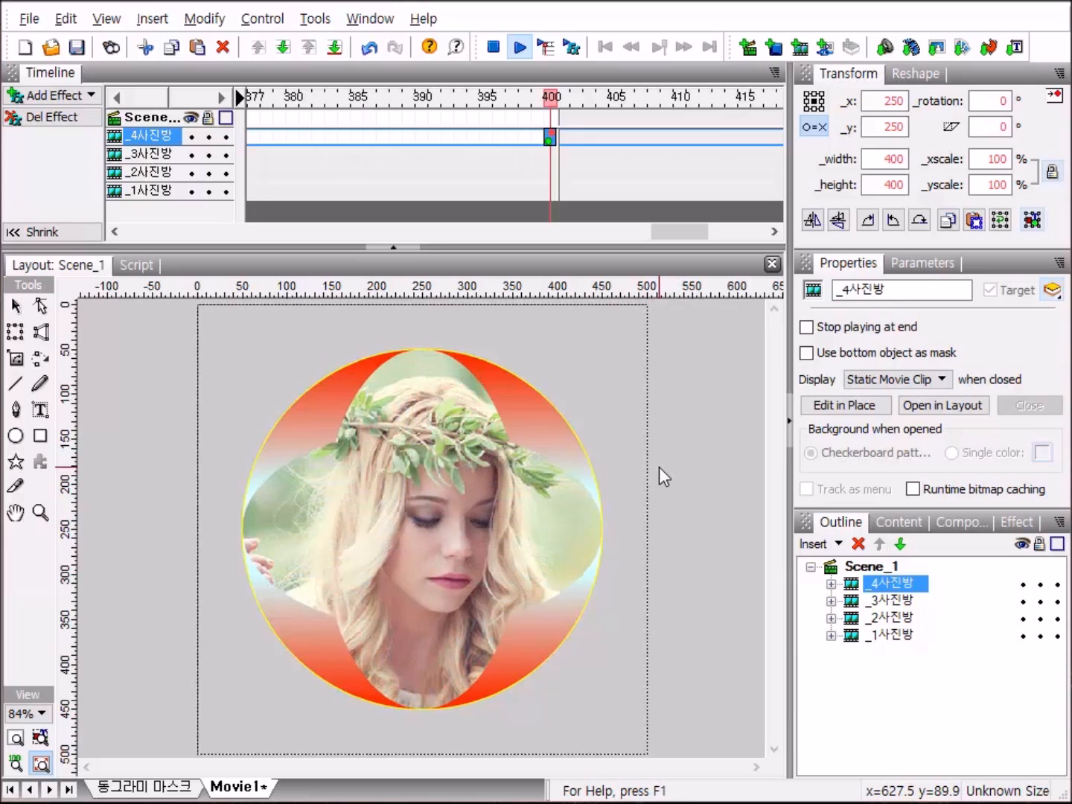
click(493, 47)
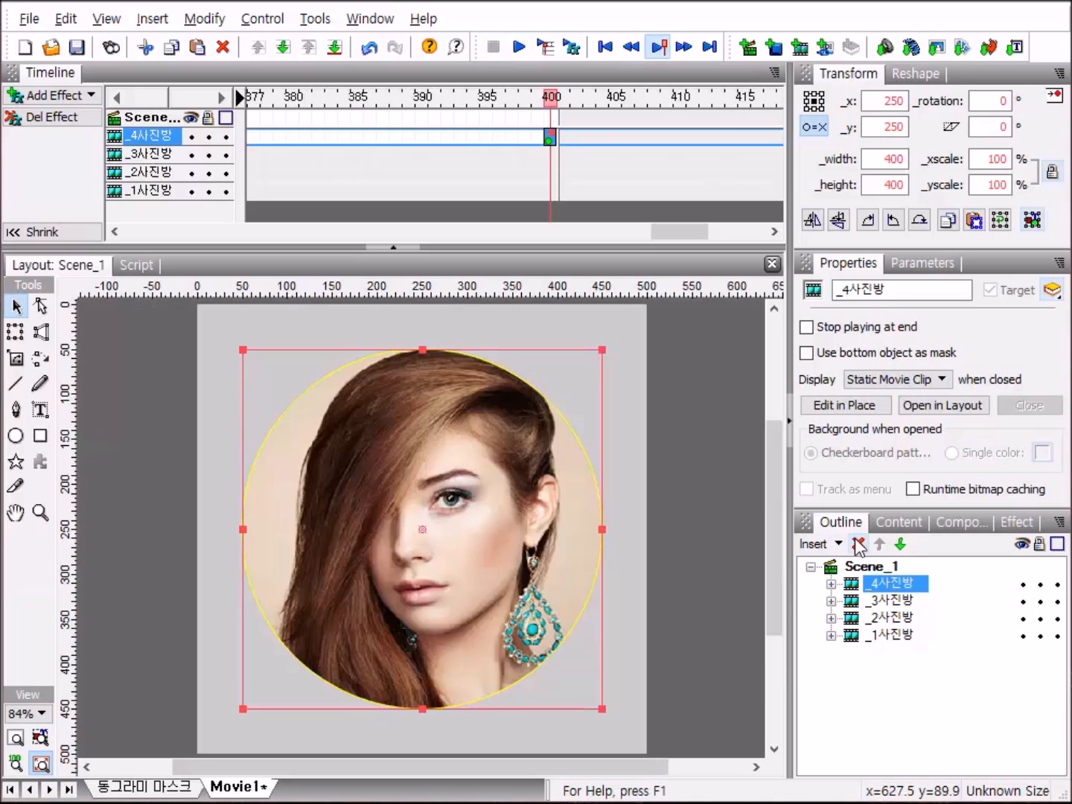
Group the four clips _1사진방 to _4사진방 into a single movie clip, and preview the movie.
click(856, 589)
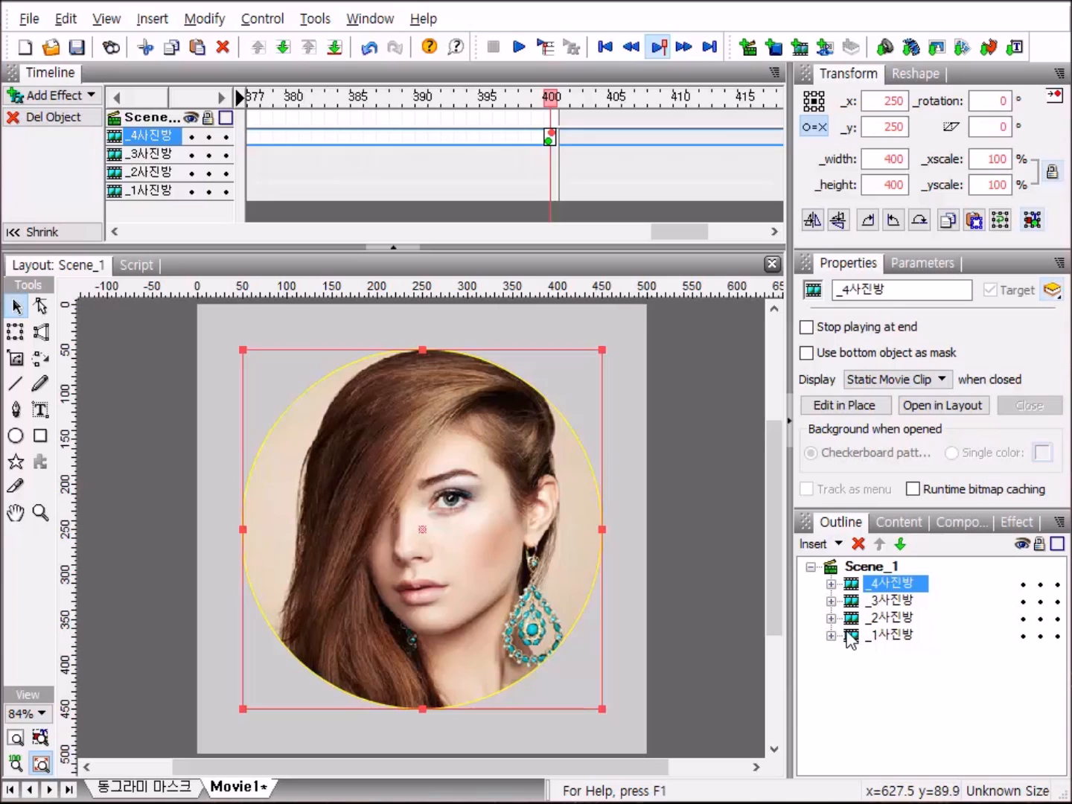
shift+click(852, 636)
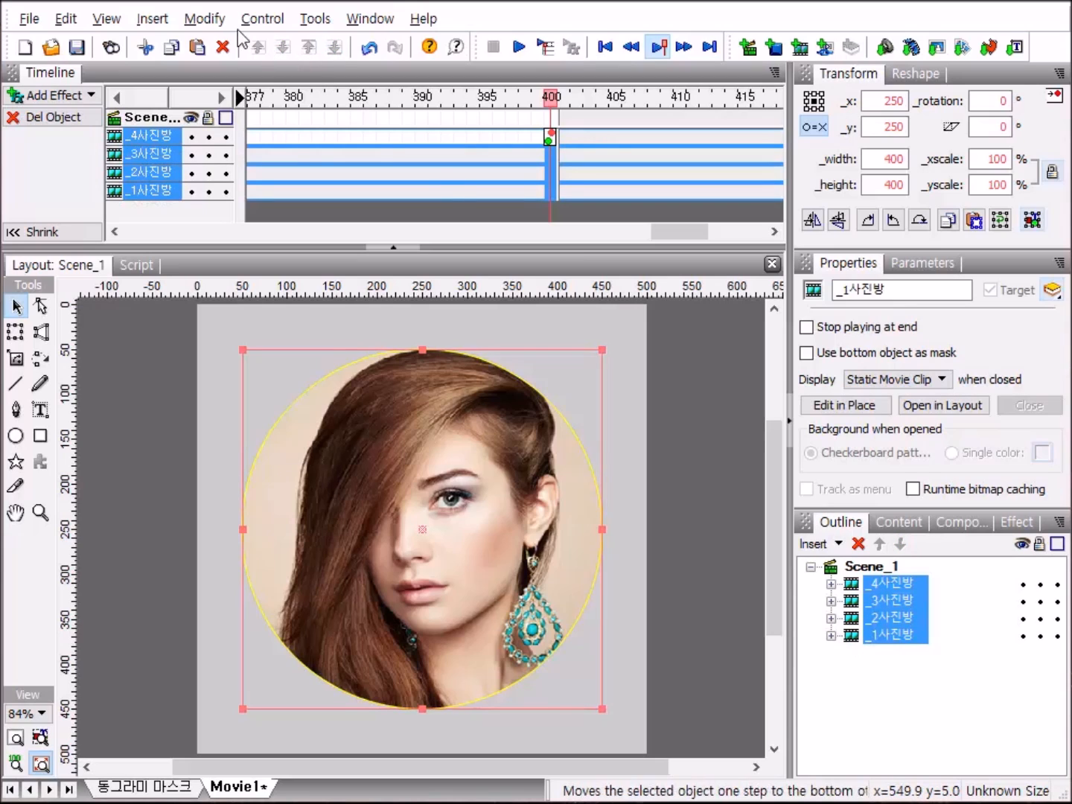
click(206, 18)
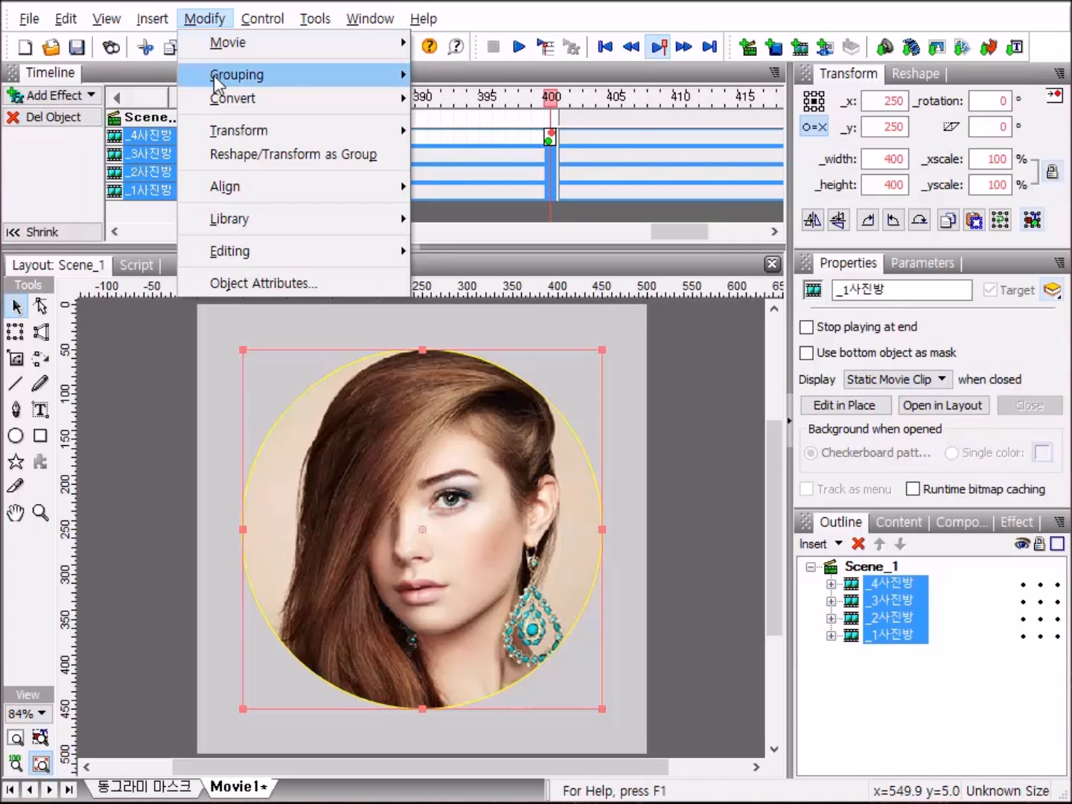
mouse_move(219, 76)
click(545, 124)
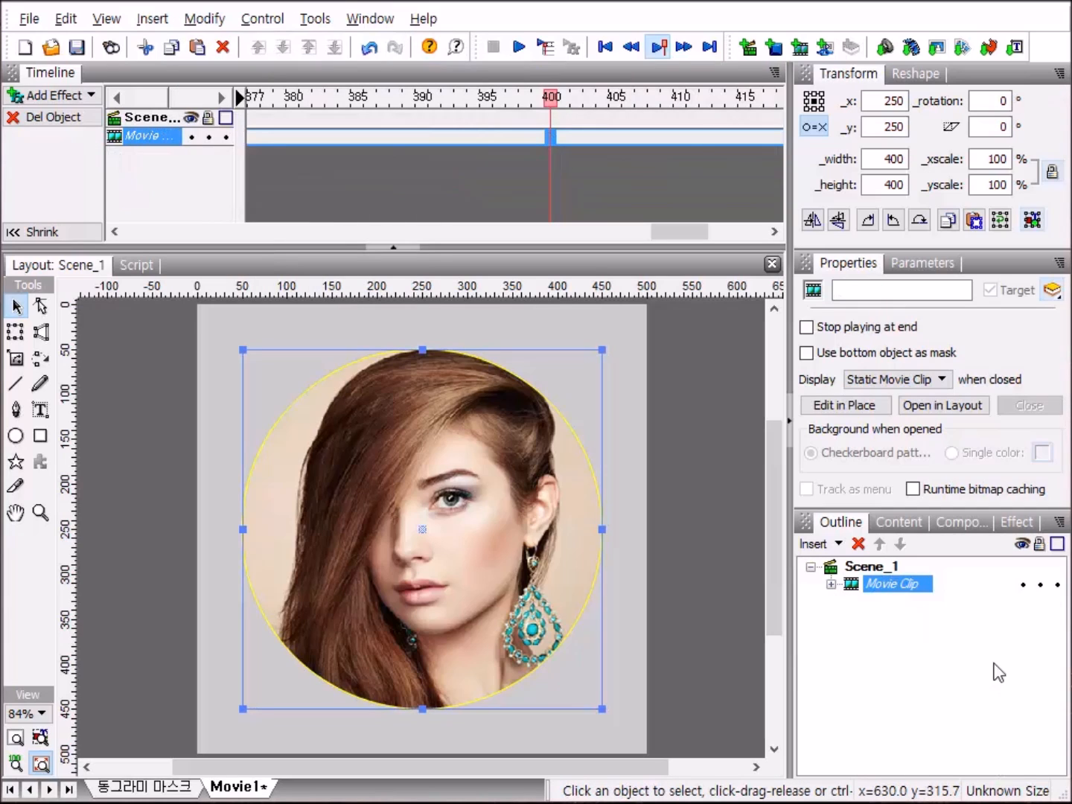
click(522, 49)
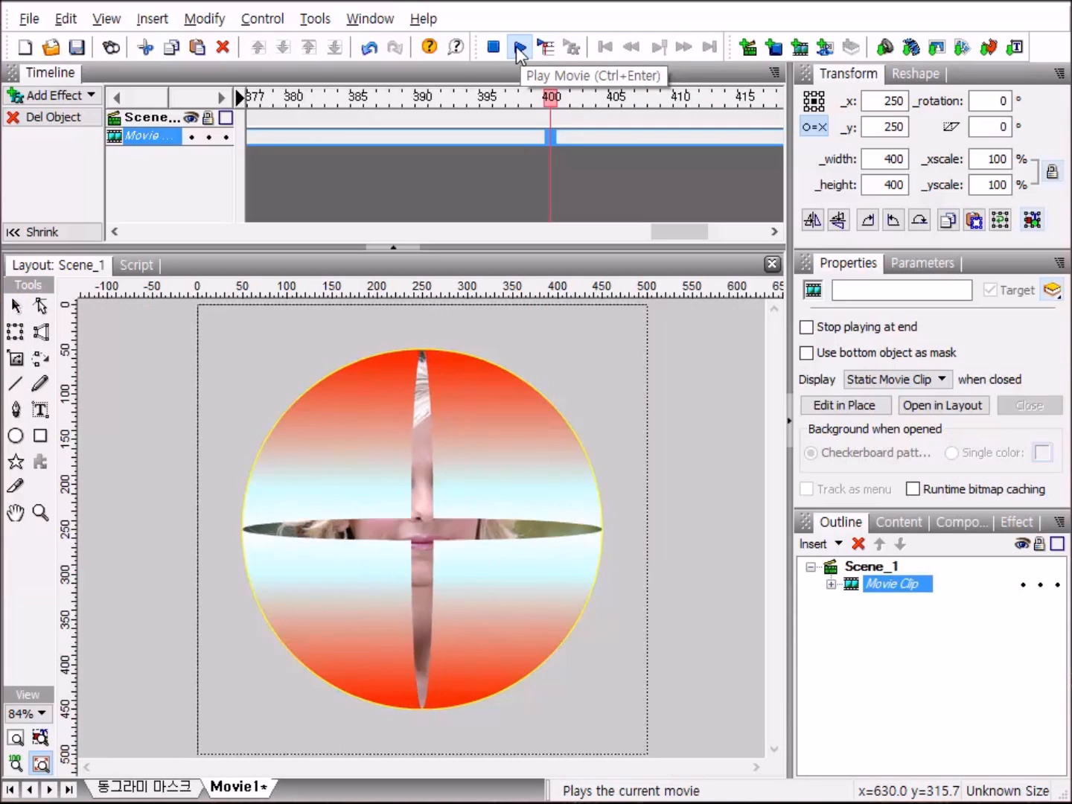
click(492, 47)
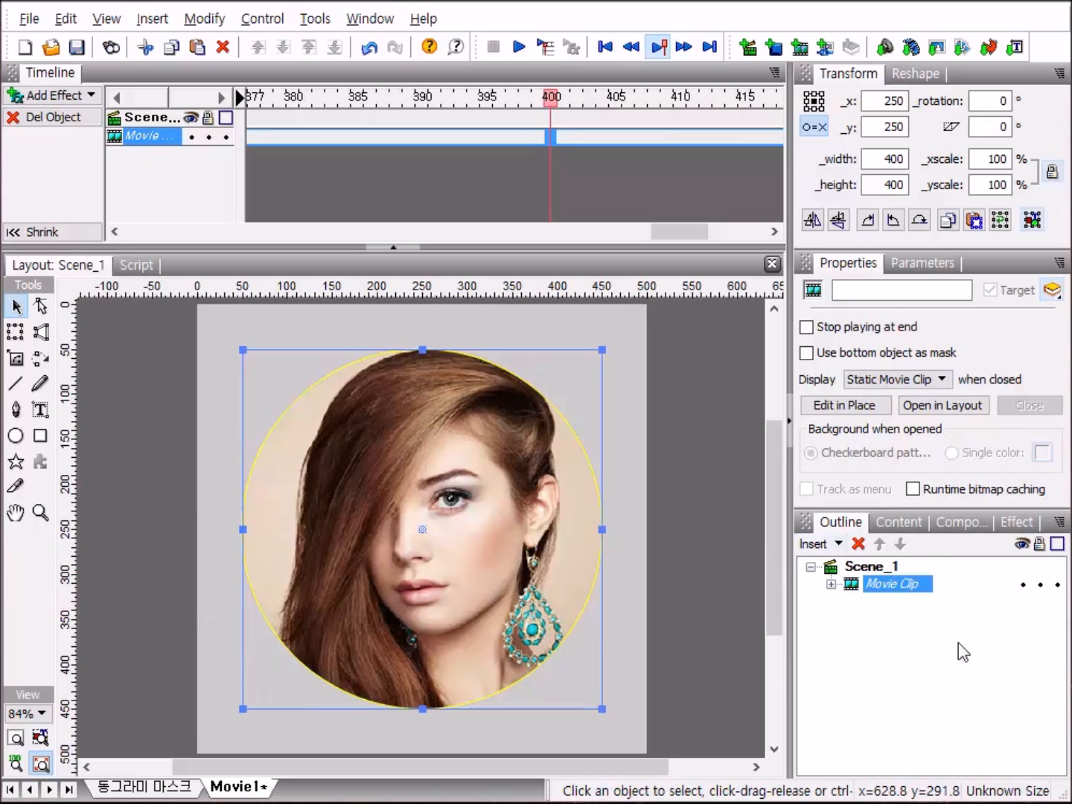
Copy the grouped movie clip into the outline of a new blank movie, and preview that movie.
right_click(910, 592)
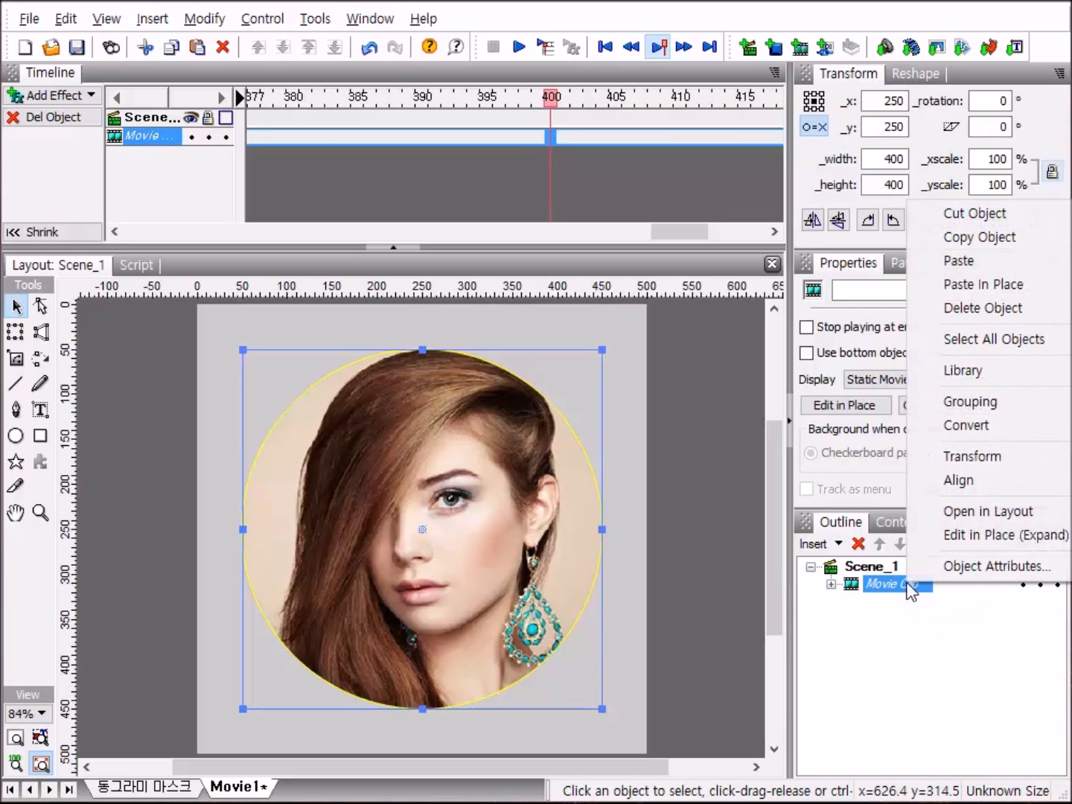
click(1004, 237)
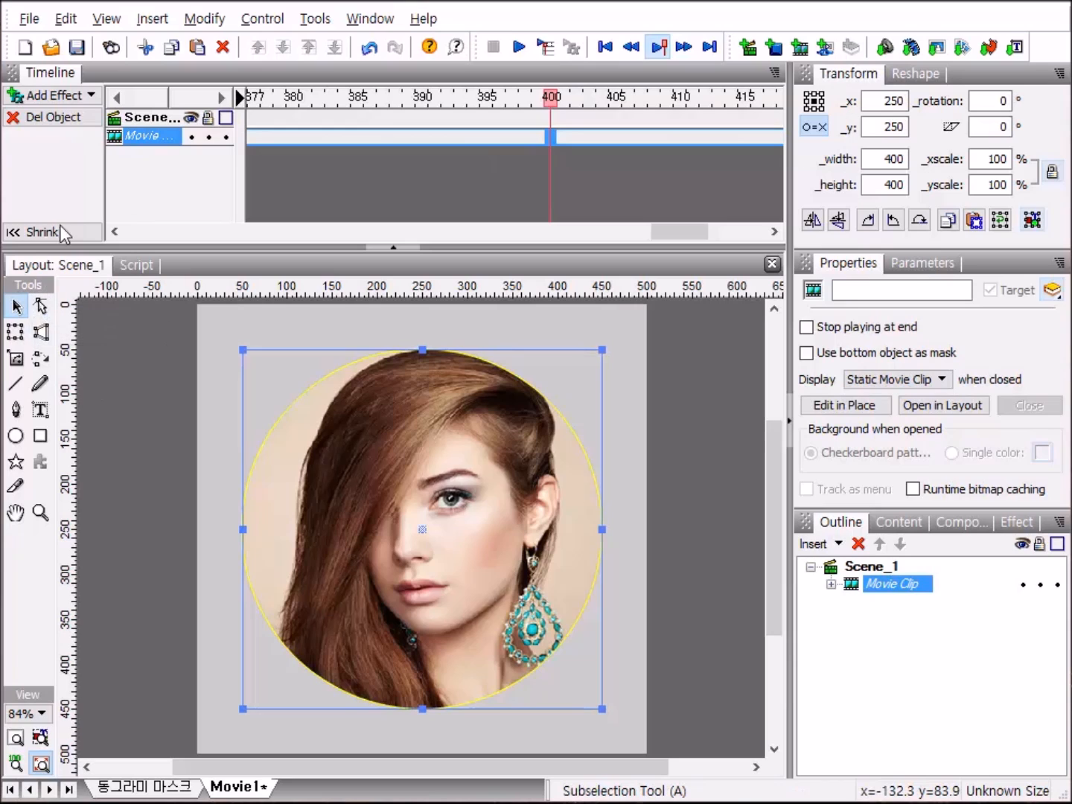
click(25, 49)
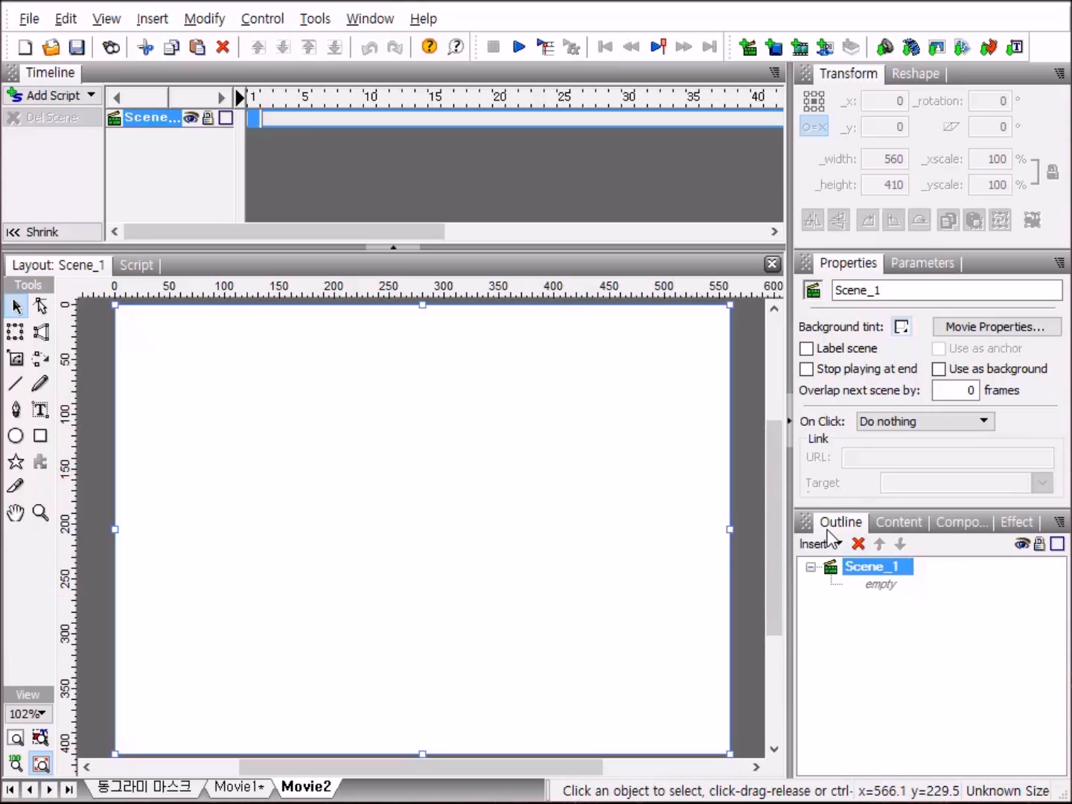
right_click(938, 661)
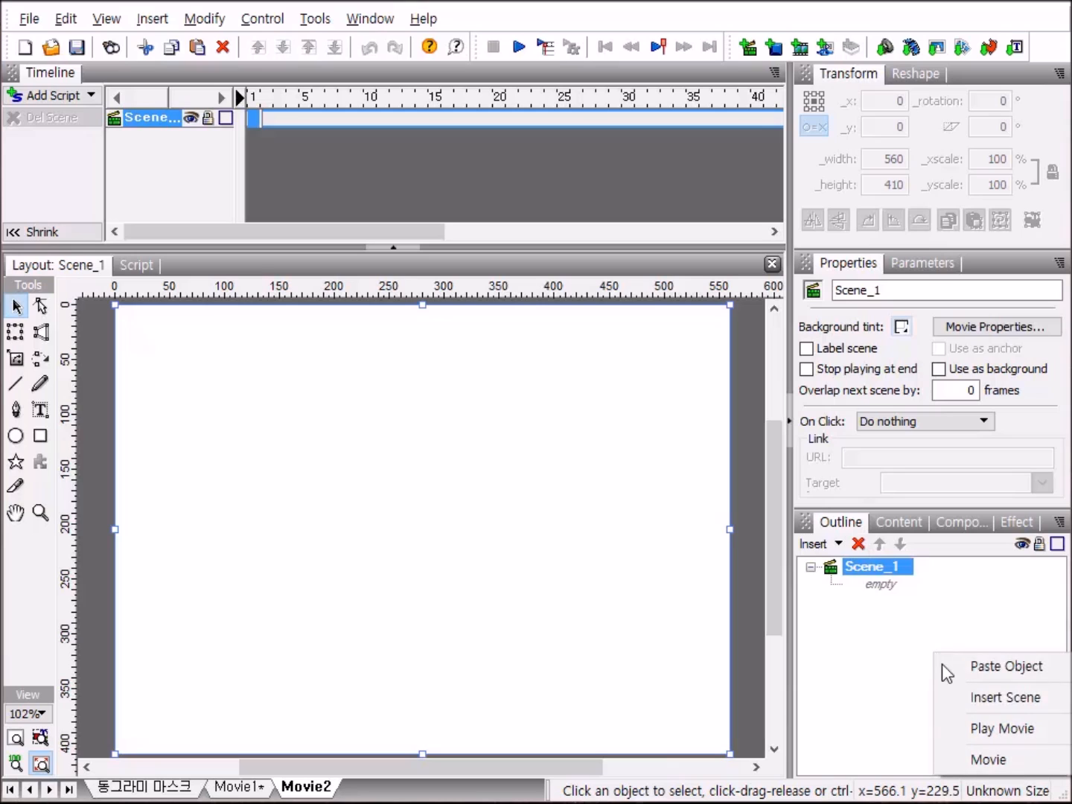
click(1008, 667)
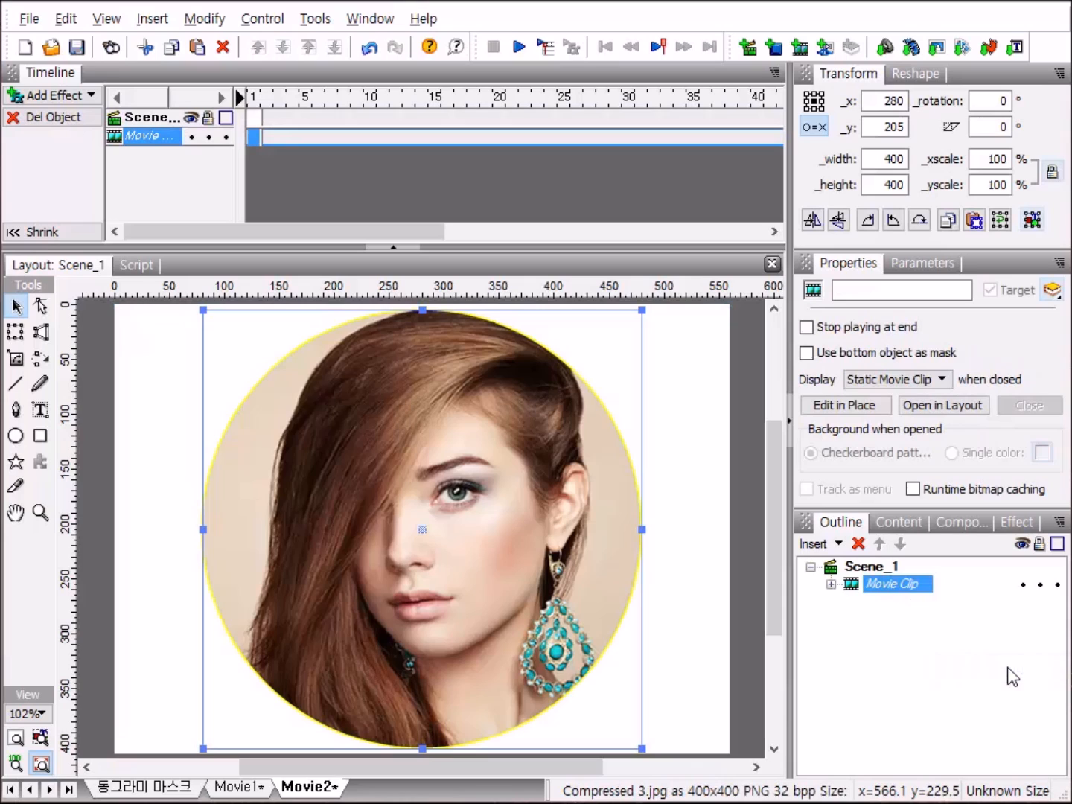
click(522, 51)
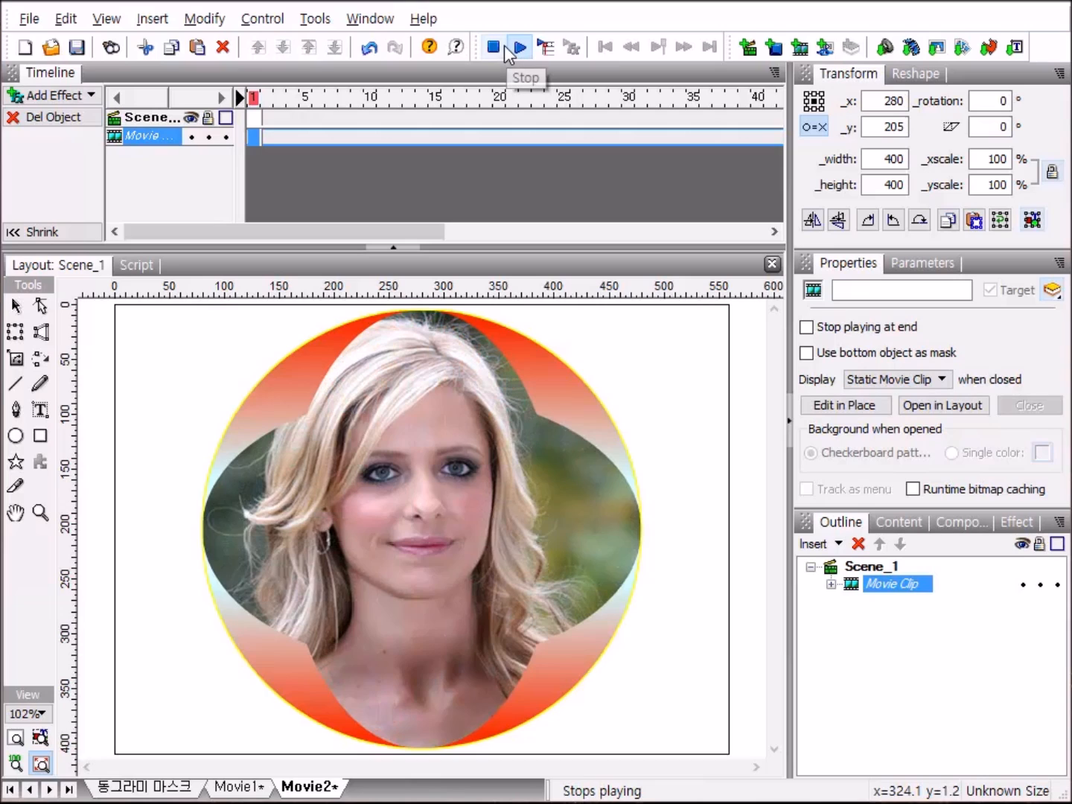
click(504, 47)
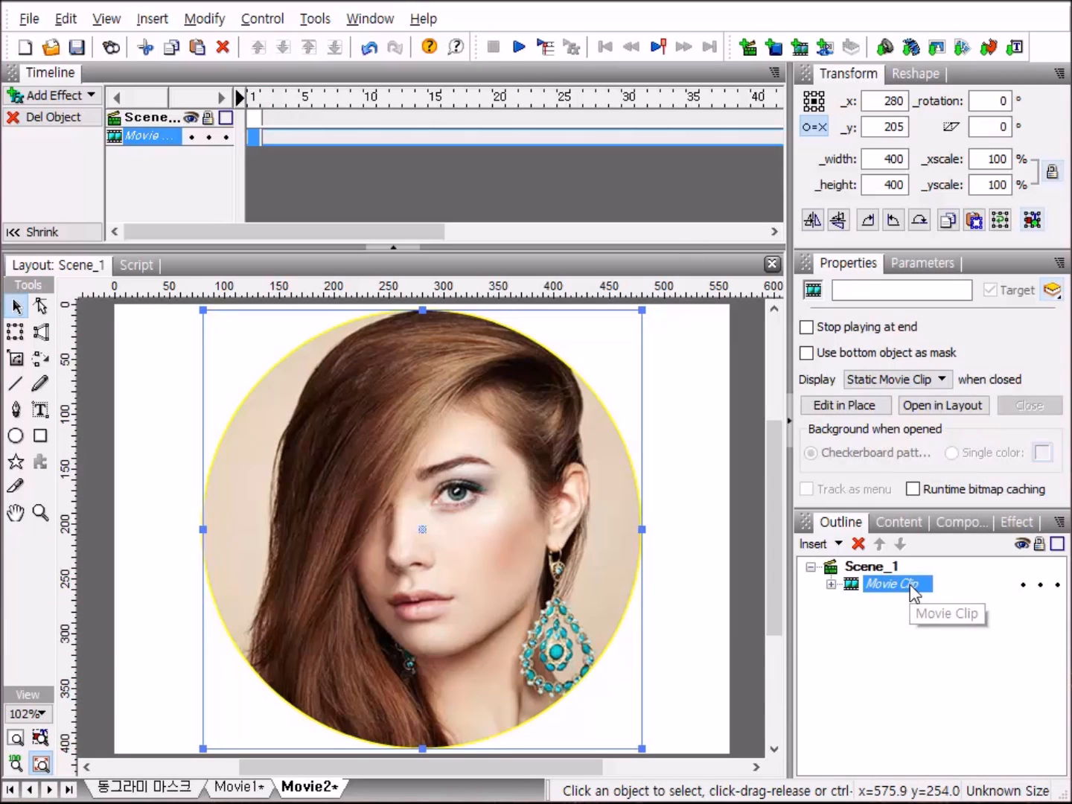
Copy the movie clip from Movie2 into another new blank movie, pasting it near the canvas's upper-left corner at about x 51, y 35.
right_click(913, 596)
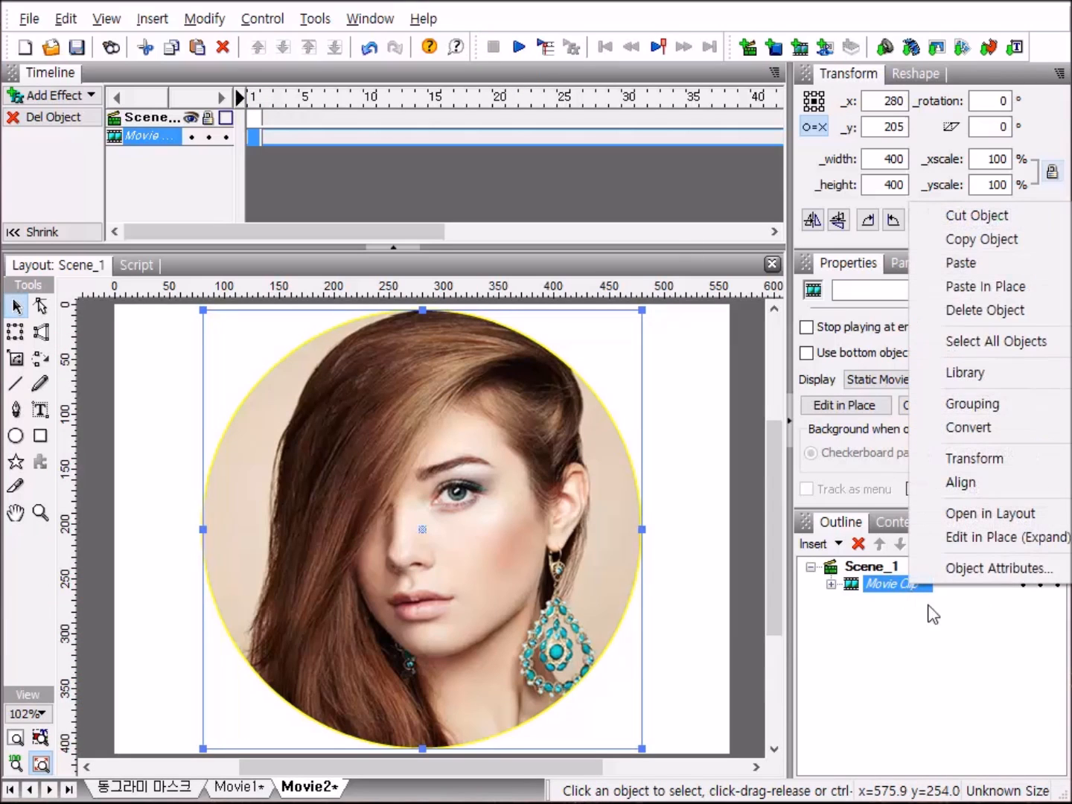
click(1031, 248)
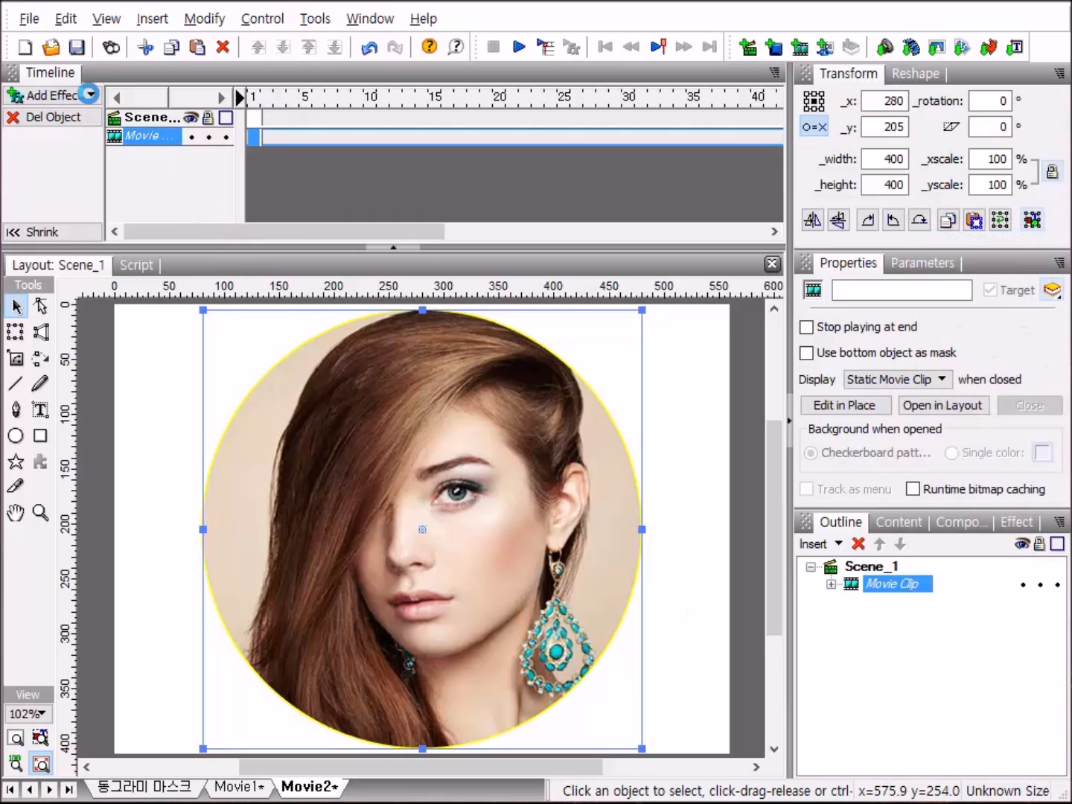
click(28, 47)
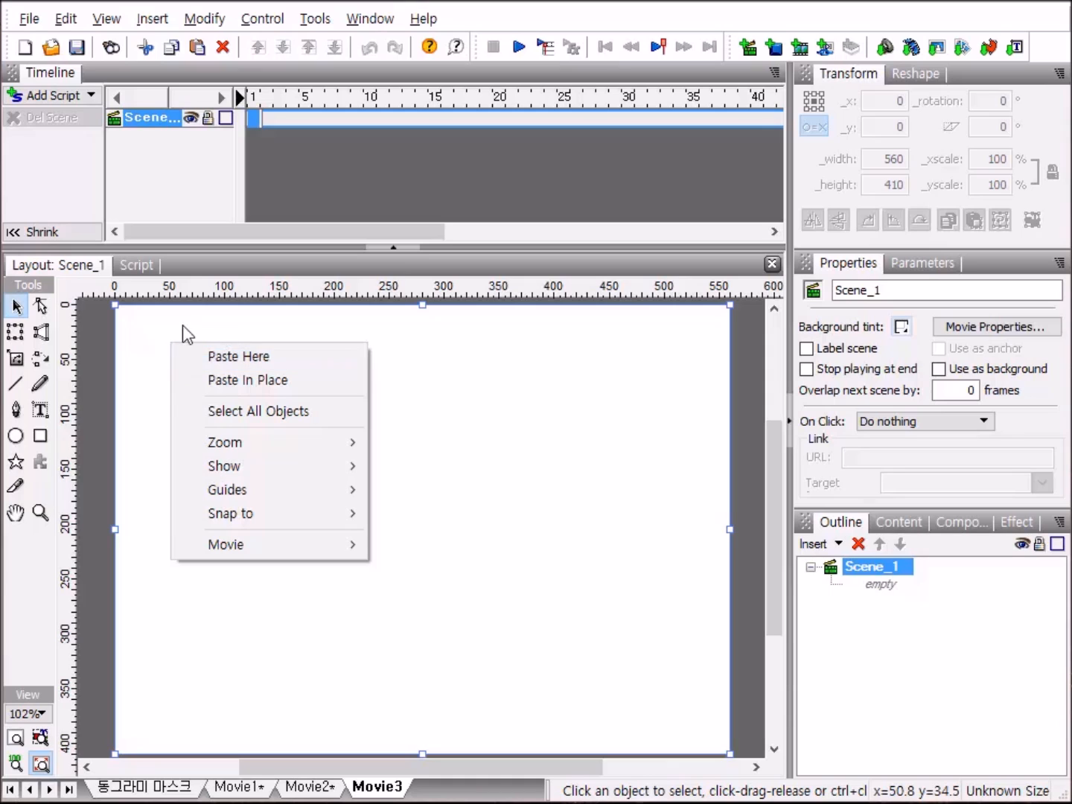
click(192, 348)
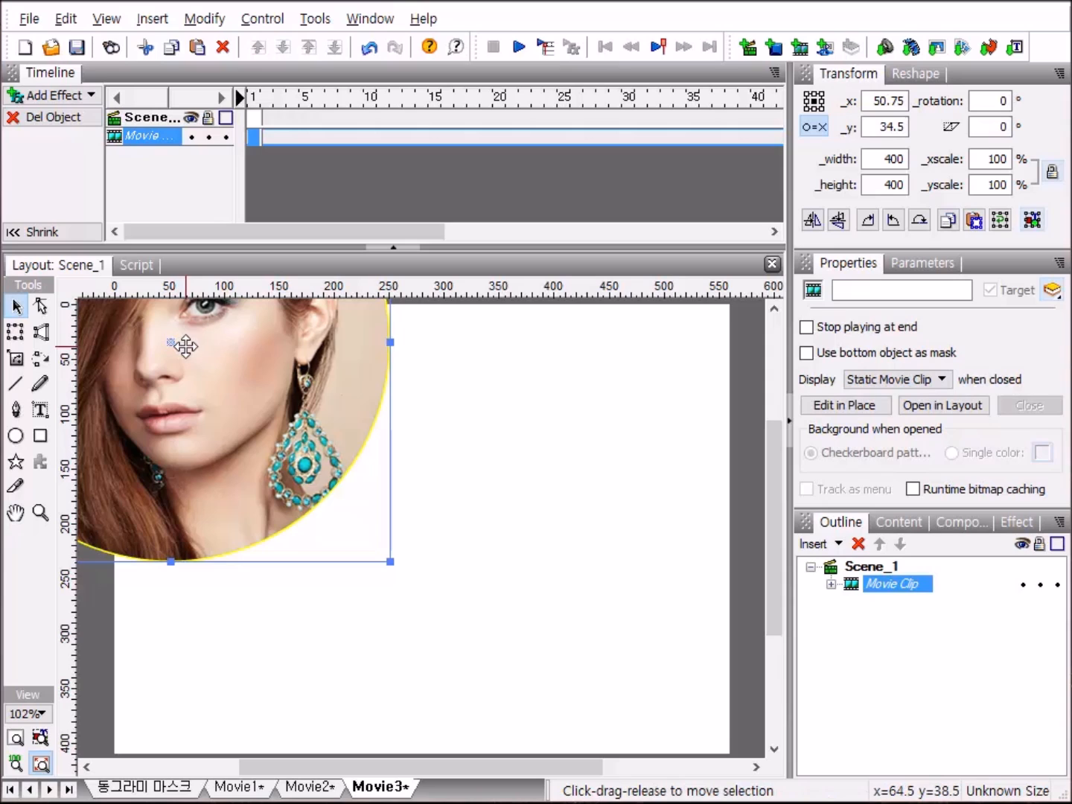
Shrink the movie clip to about 226 by 214 and place it in the canvas's upper-left area at about x 124, y 114.
drag(188, 347, 364, 502)
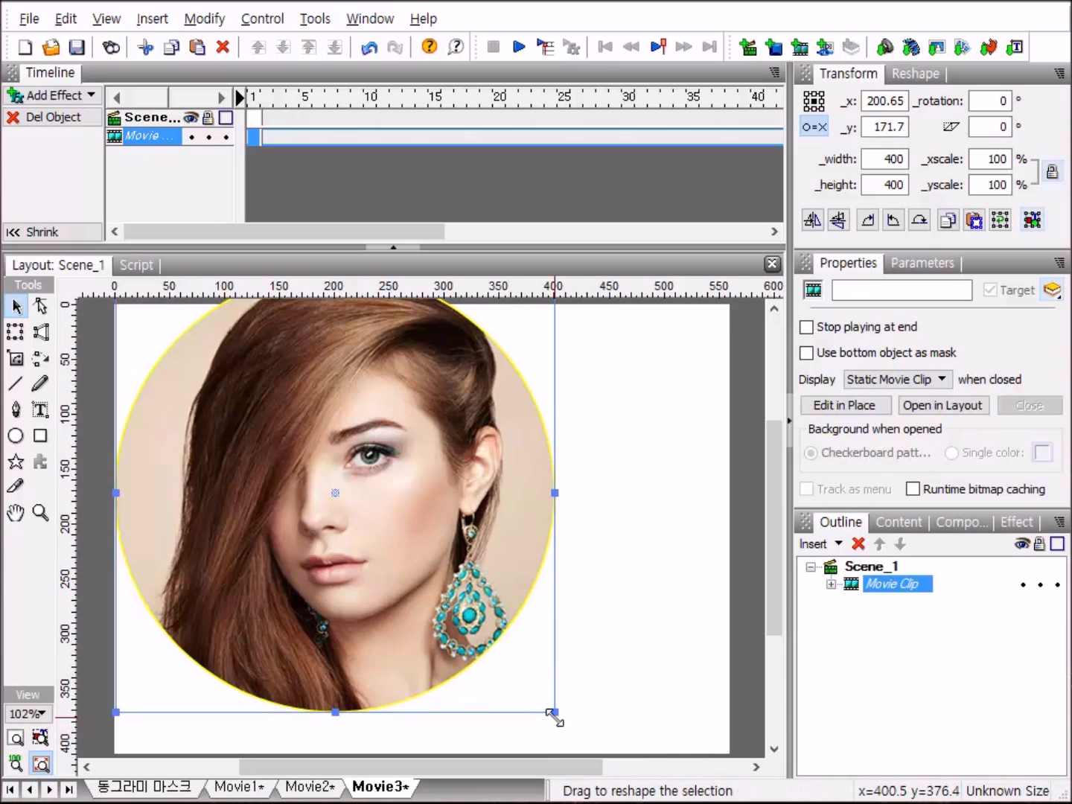
drag(553, 714, 362, 506)
drag(293, 408, 301, 435)
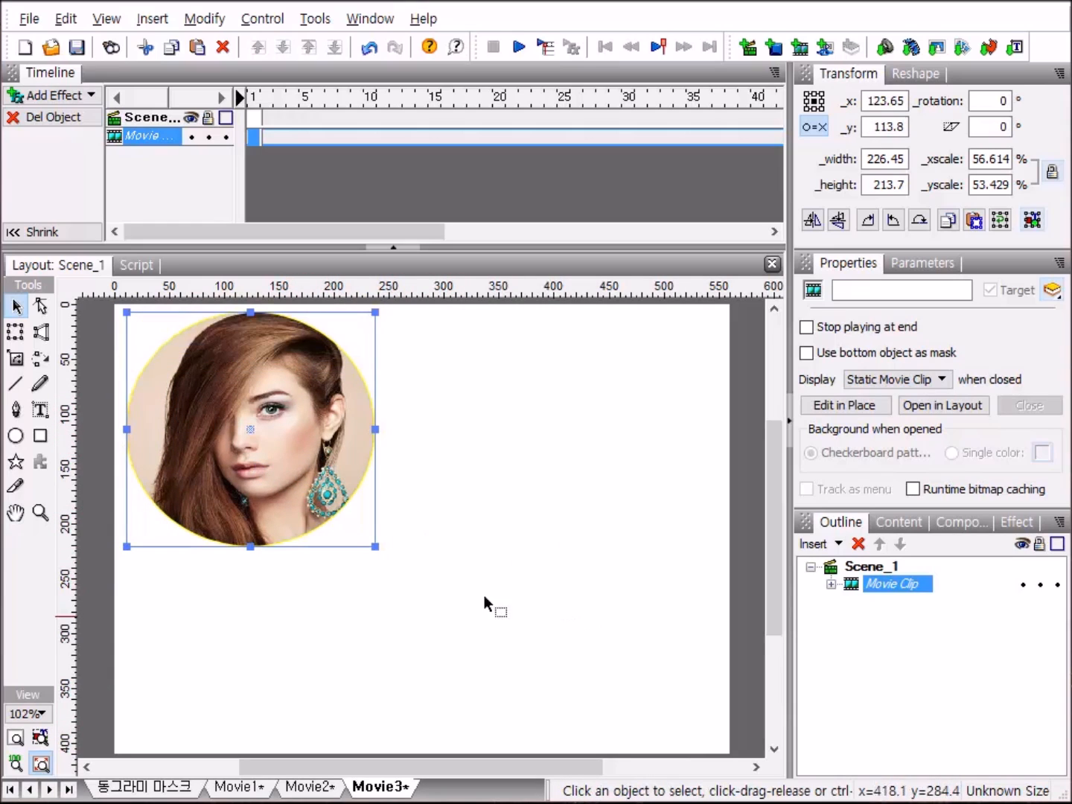
Copy the resized movie clip and place a duplicate near the canvas's upper-right corner at about x 454, y 88.
right_click(292, 437)
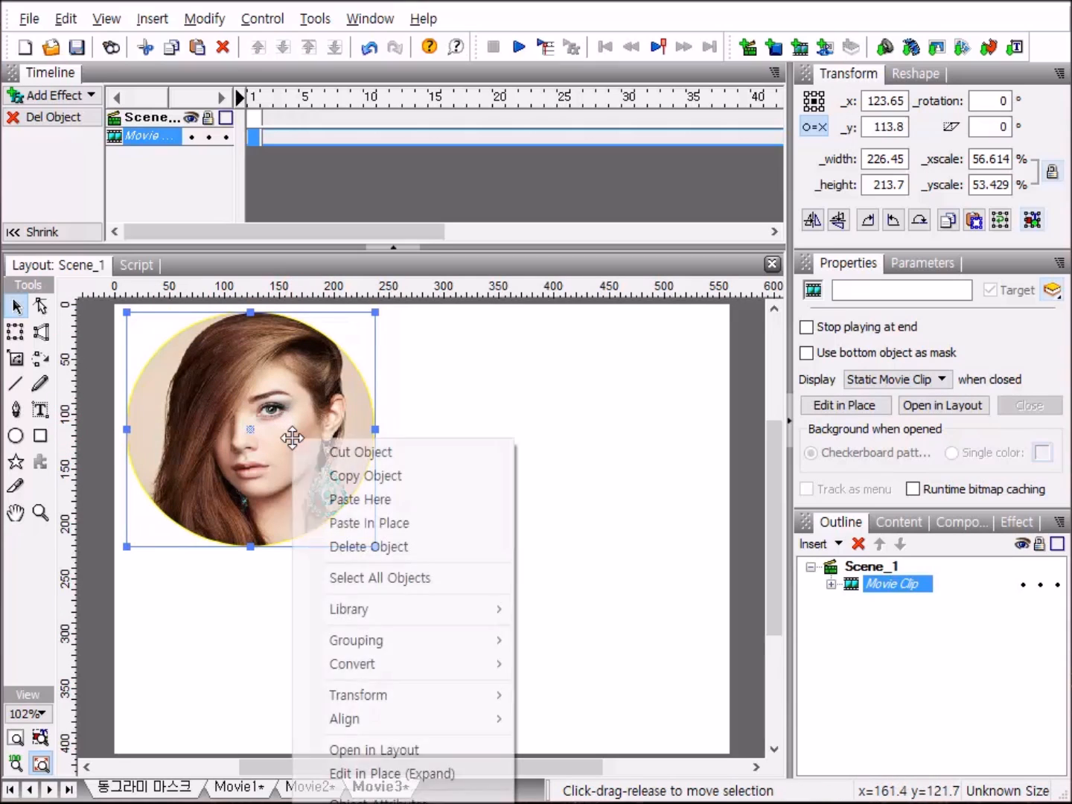
click(384, 480)
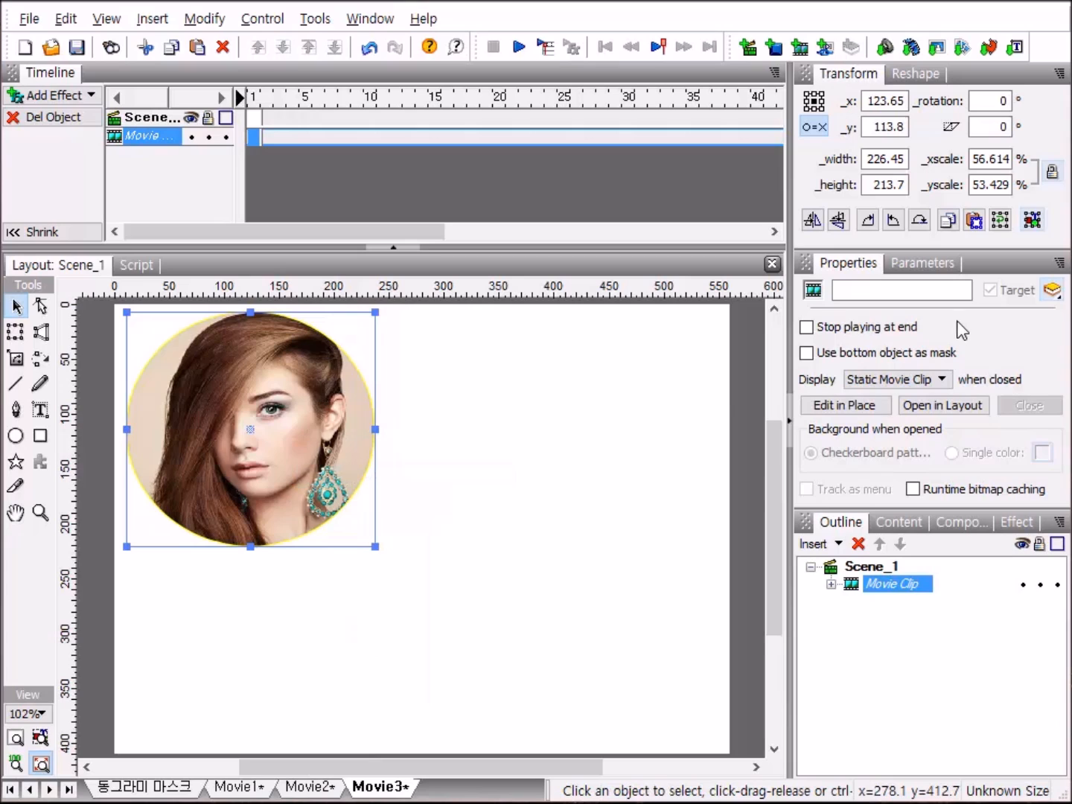
right_click(640, 354)
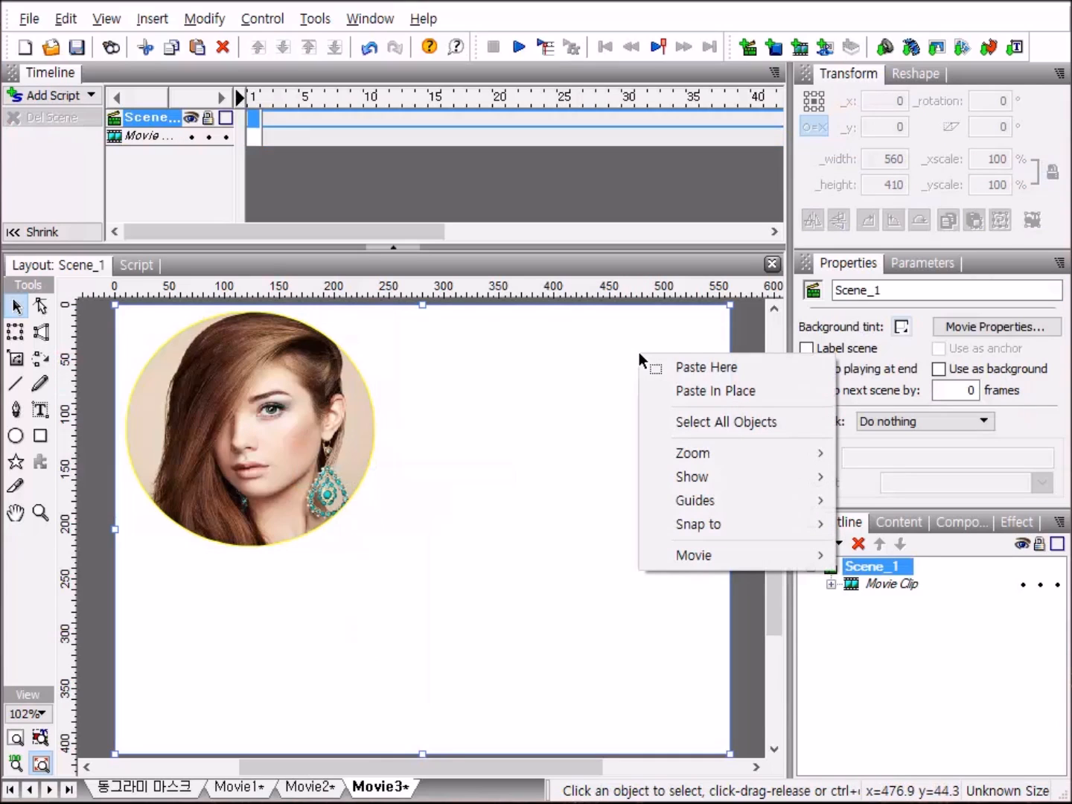
click(725, 372)
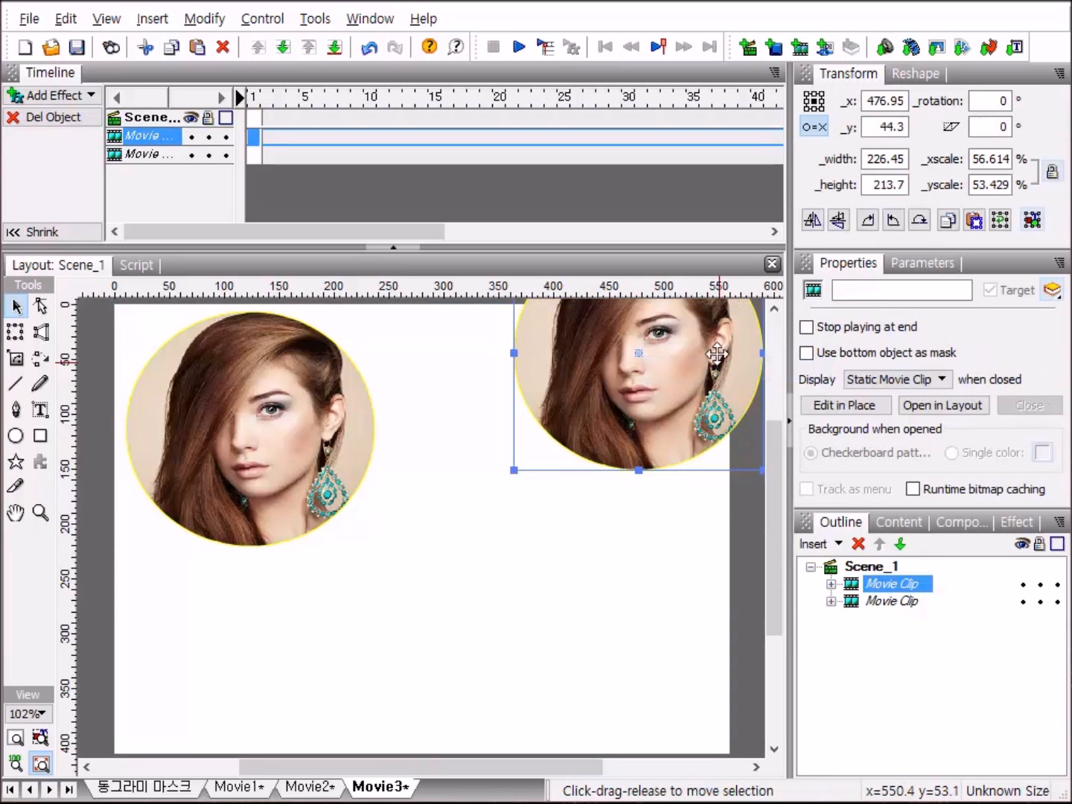
drag(696, 336, 673, 385)
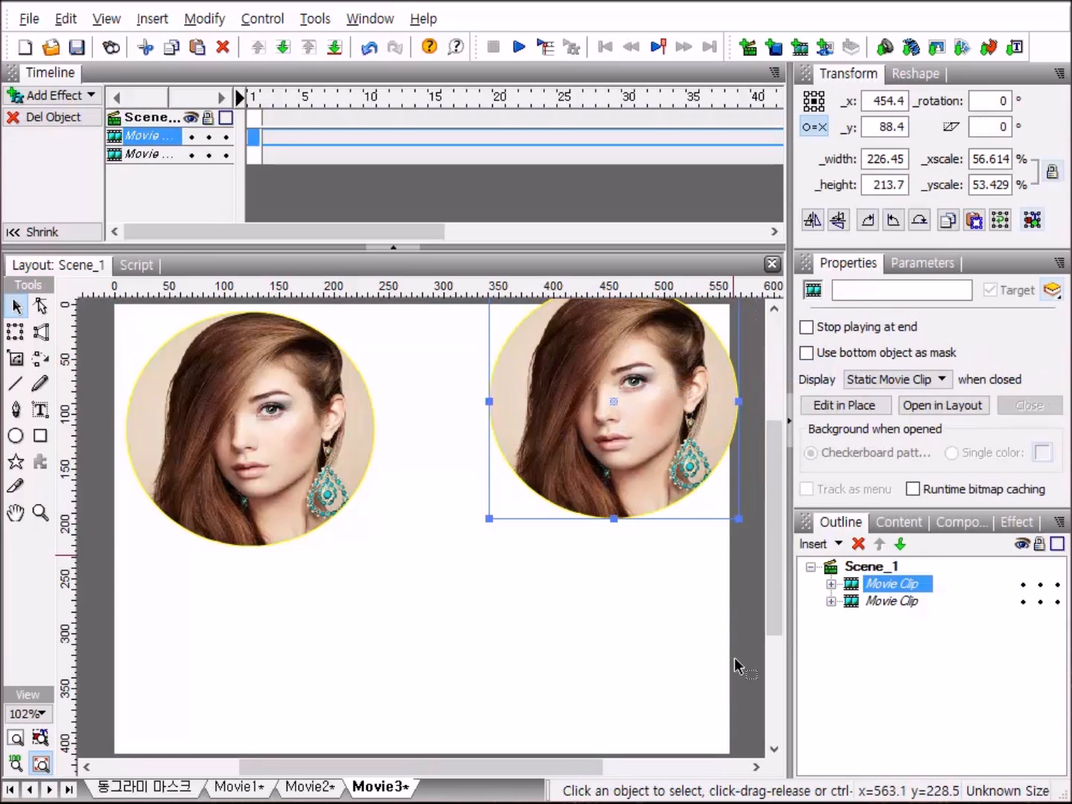
Paste two more copies of the clip, near the canvas's lower-right corner at about x 472, y 327 and lower-left corner at about x 107, y 330.
click(633, 664)
right_click(633, 664)
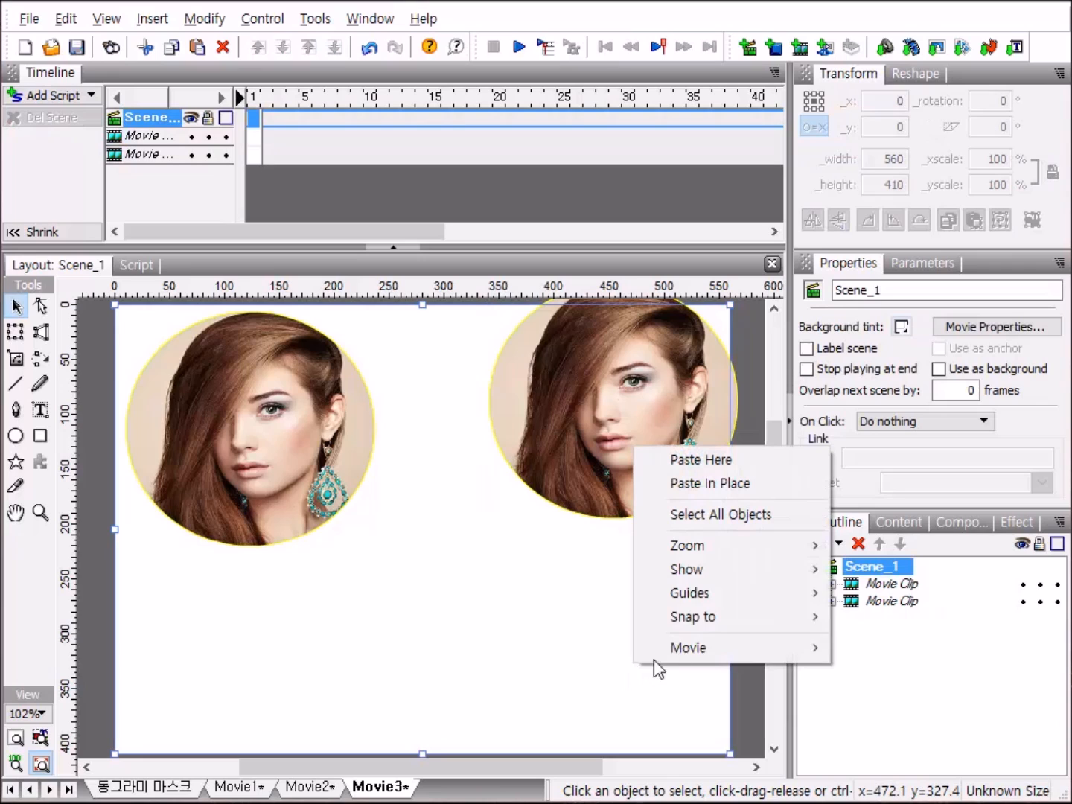
click(718, 459)
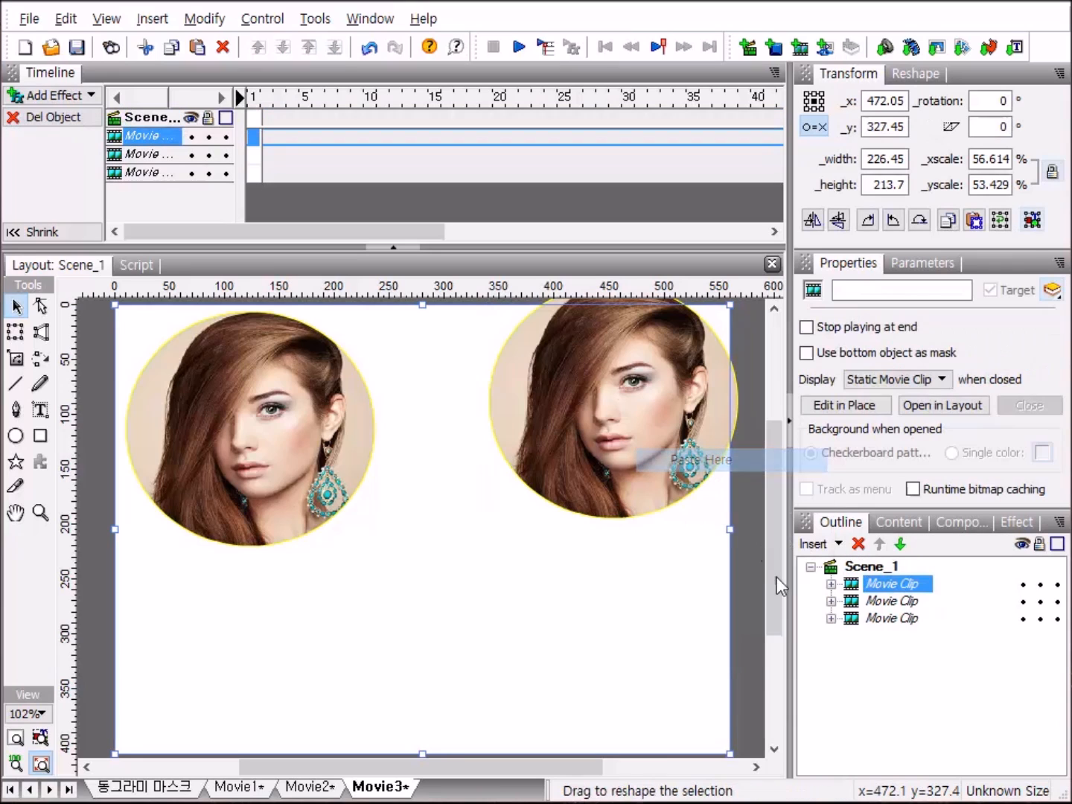
right_click(192, 671)
click(325, 473)
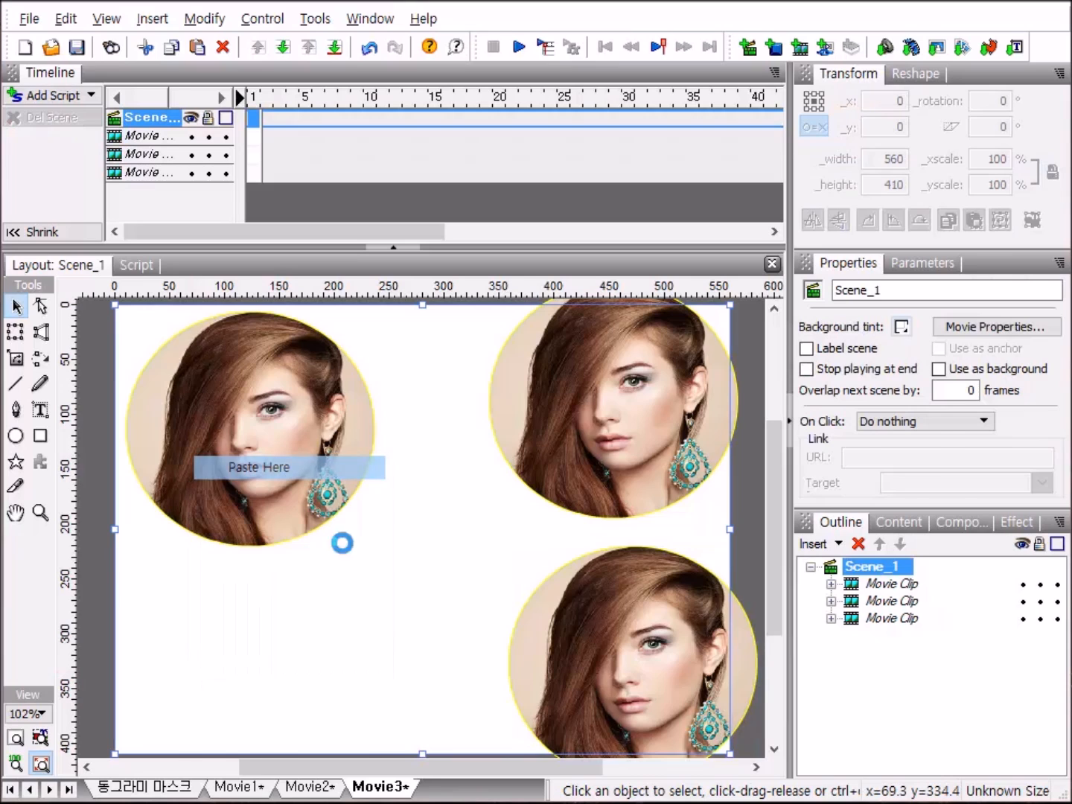
drag(186, 660, 228, 658)
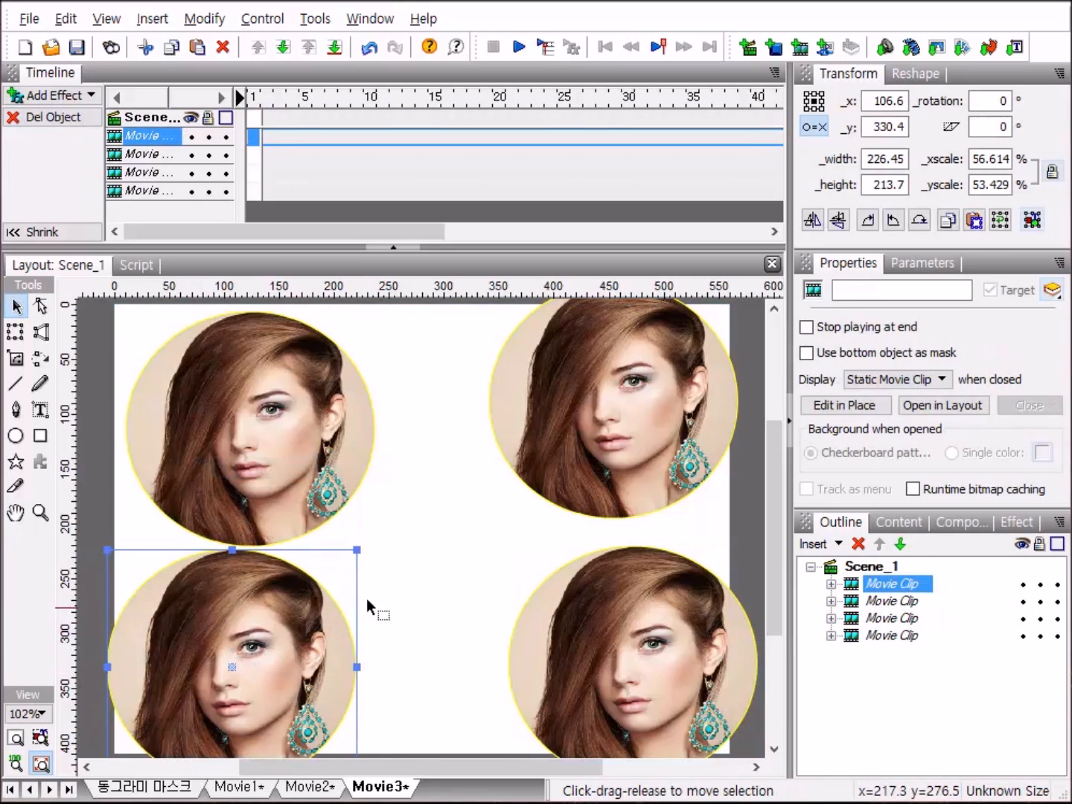
Paste a fifth copy of the clip in the middle of the canvas at about x 293, y 242.
click(425, 578)
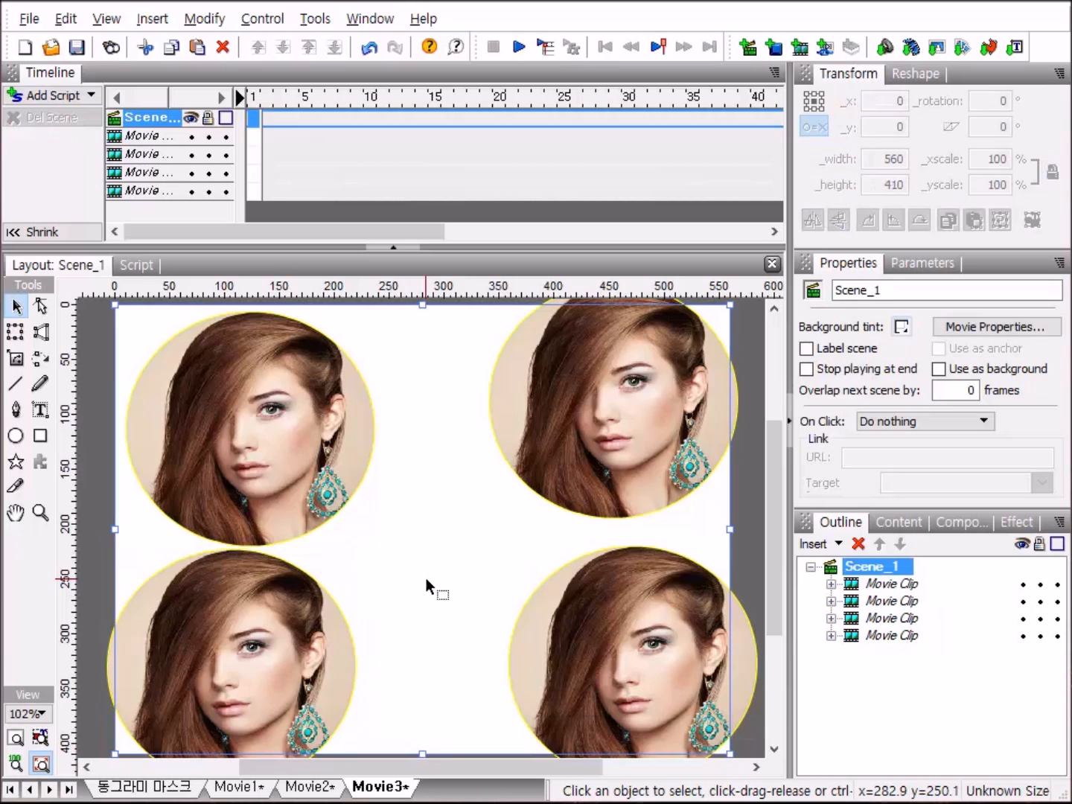
right_click(426, 578)
click(535, 595)
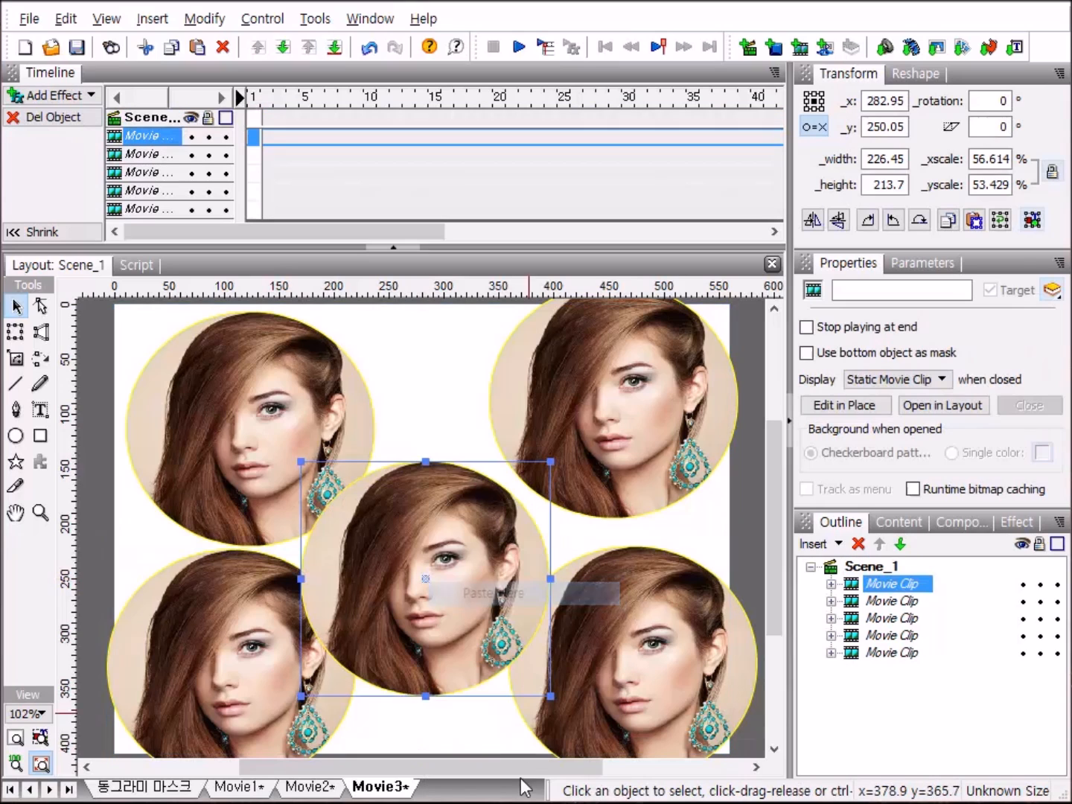
drag(449, 626, 471, 607)
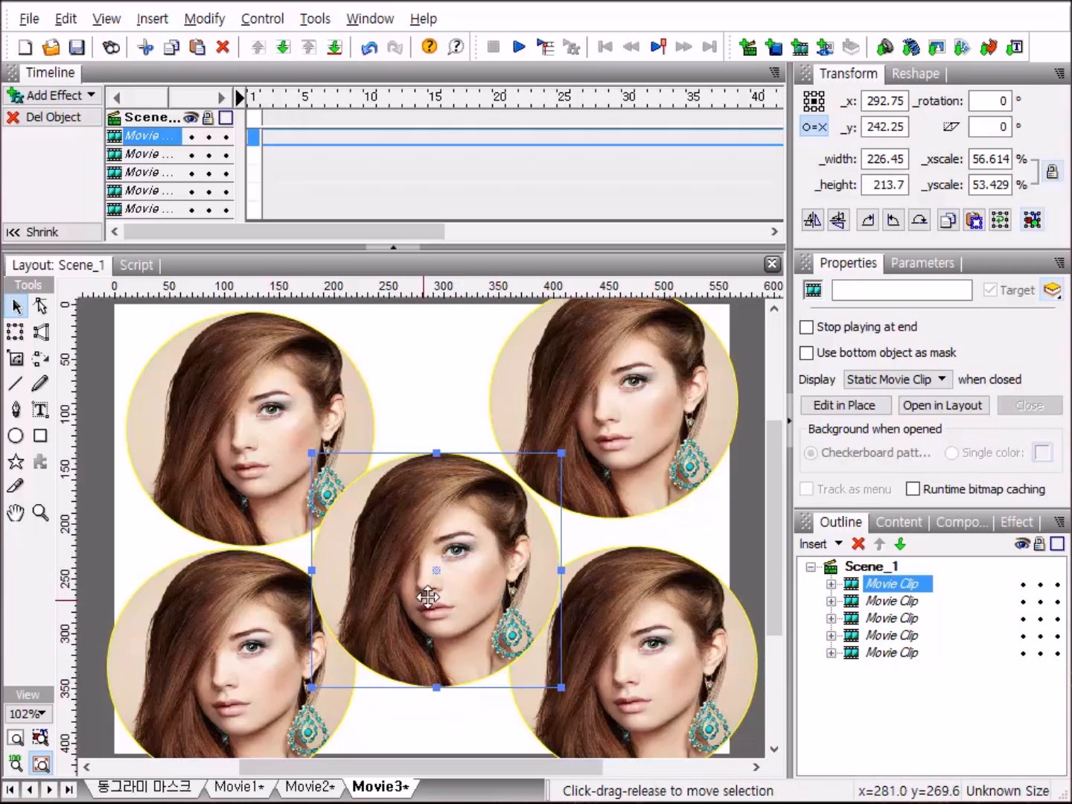
Move the canvas's upper-left clip to about x 110, y 112, and preview the movie.
drag(301, 396, 286, 394)
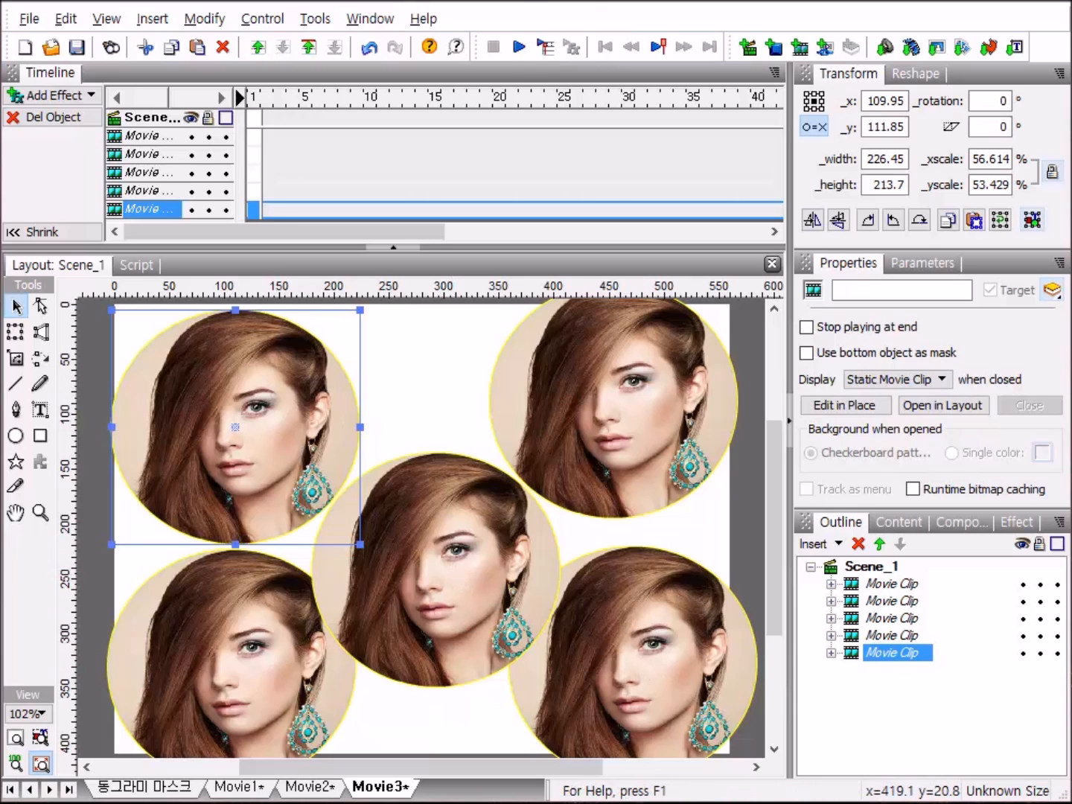
click(519, 48)
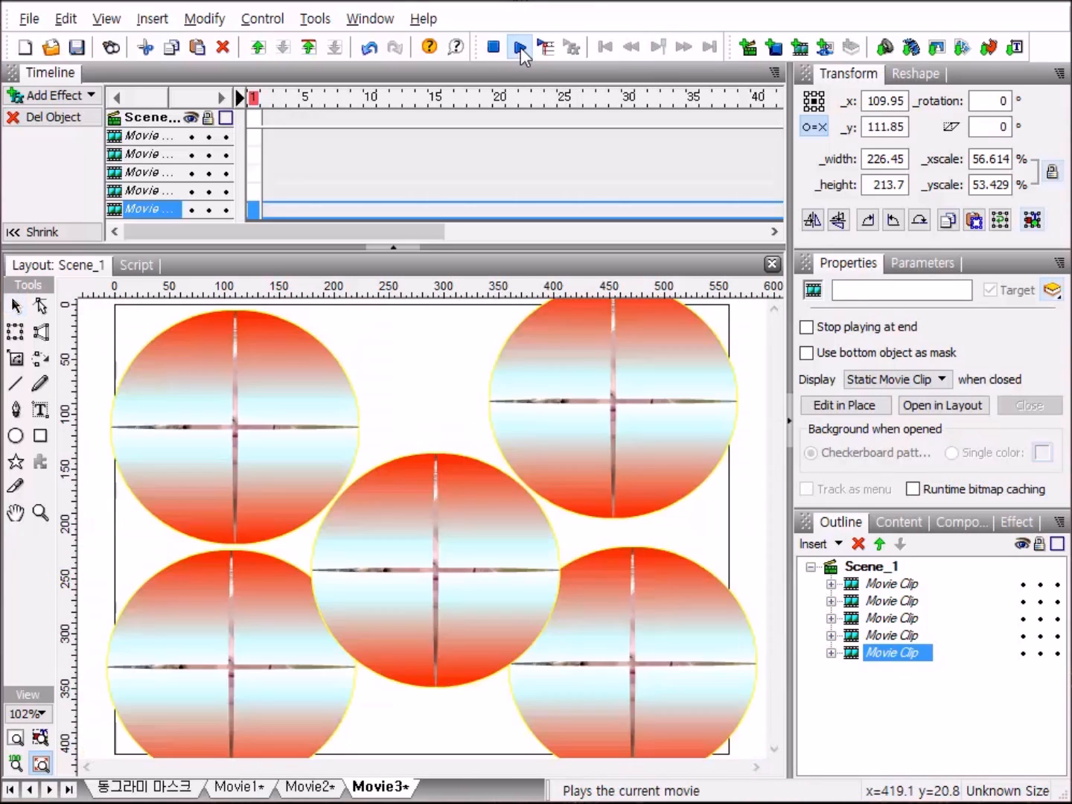